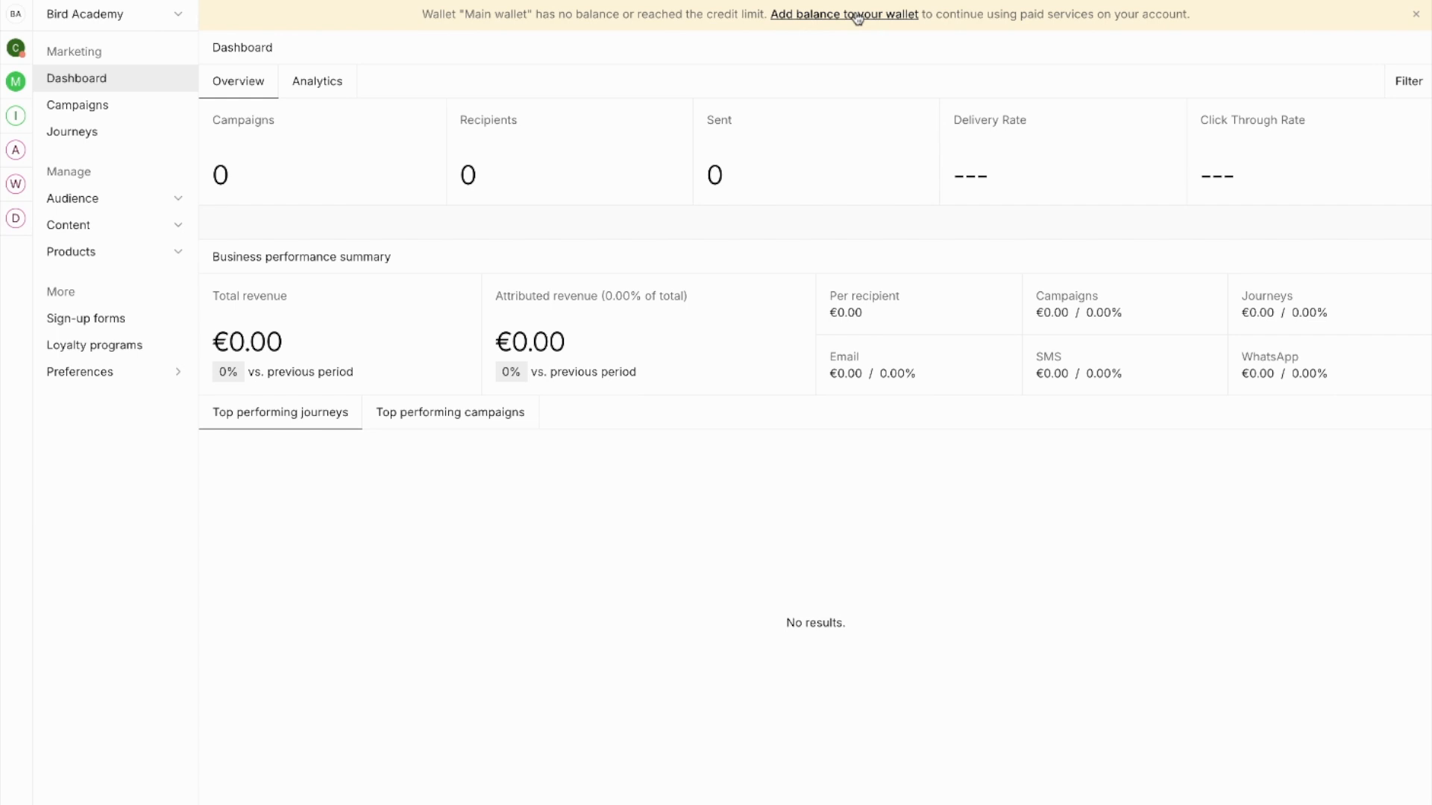
Go to the organization's Billing > Wallets settings page.
{"action": "left_click", "coordinate": [68, 14]}
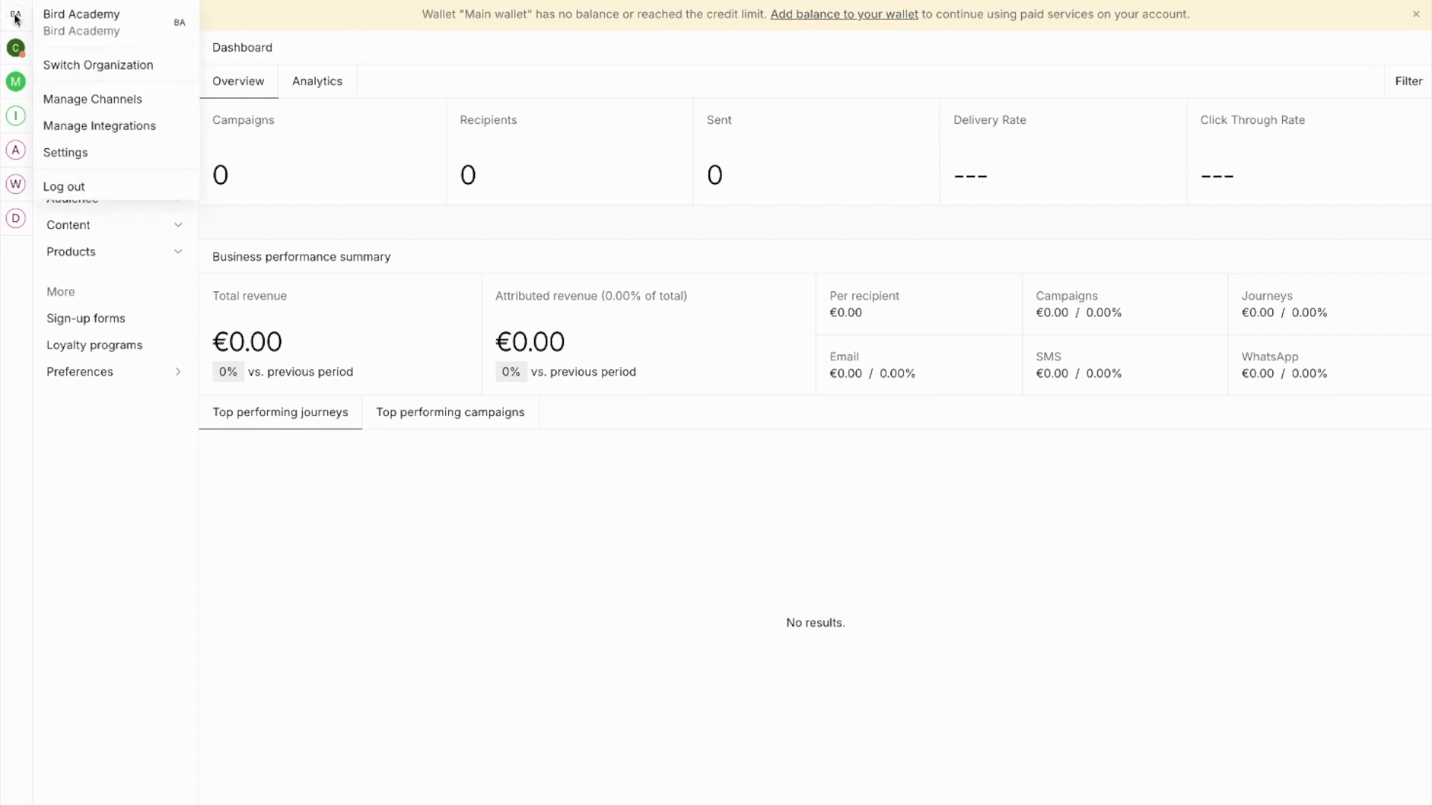
{"action": "left_click", "coordinate": [77, 155]}
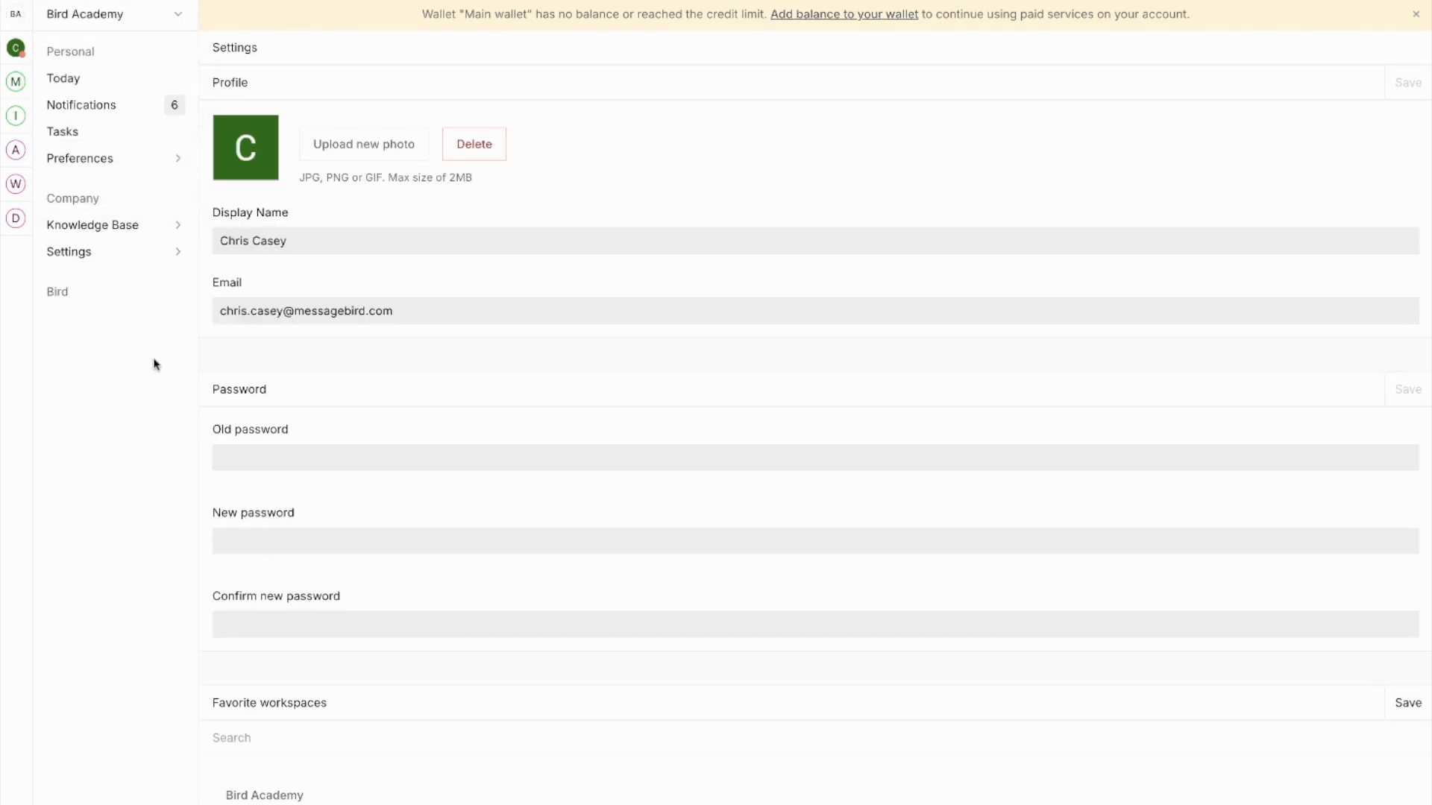
{"action": "left_click", "coordinate": [88, 258]}
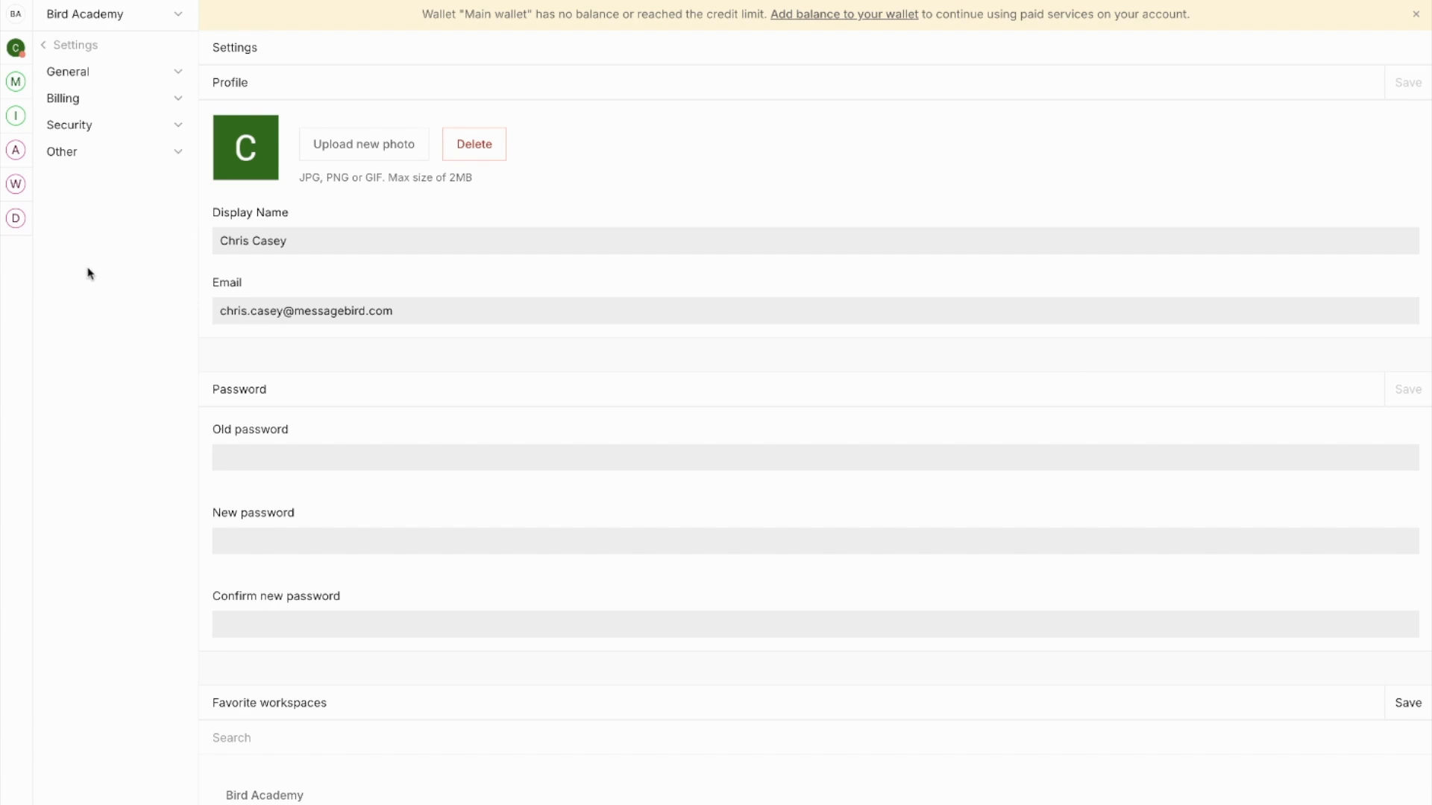
{"action": "left_click", "coordinate": [63, 99]}
{"action": "left_click", "coordinate": [82, 153]}
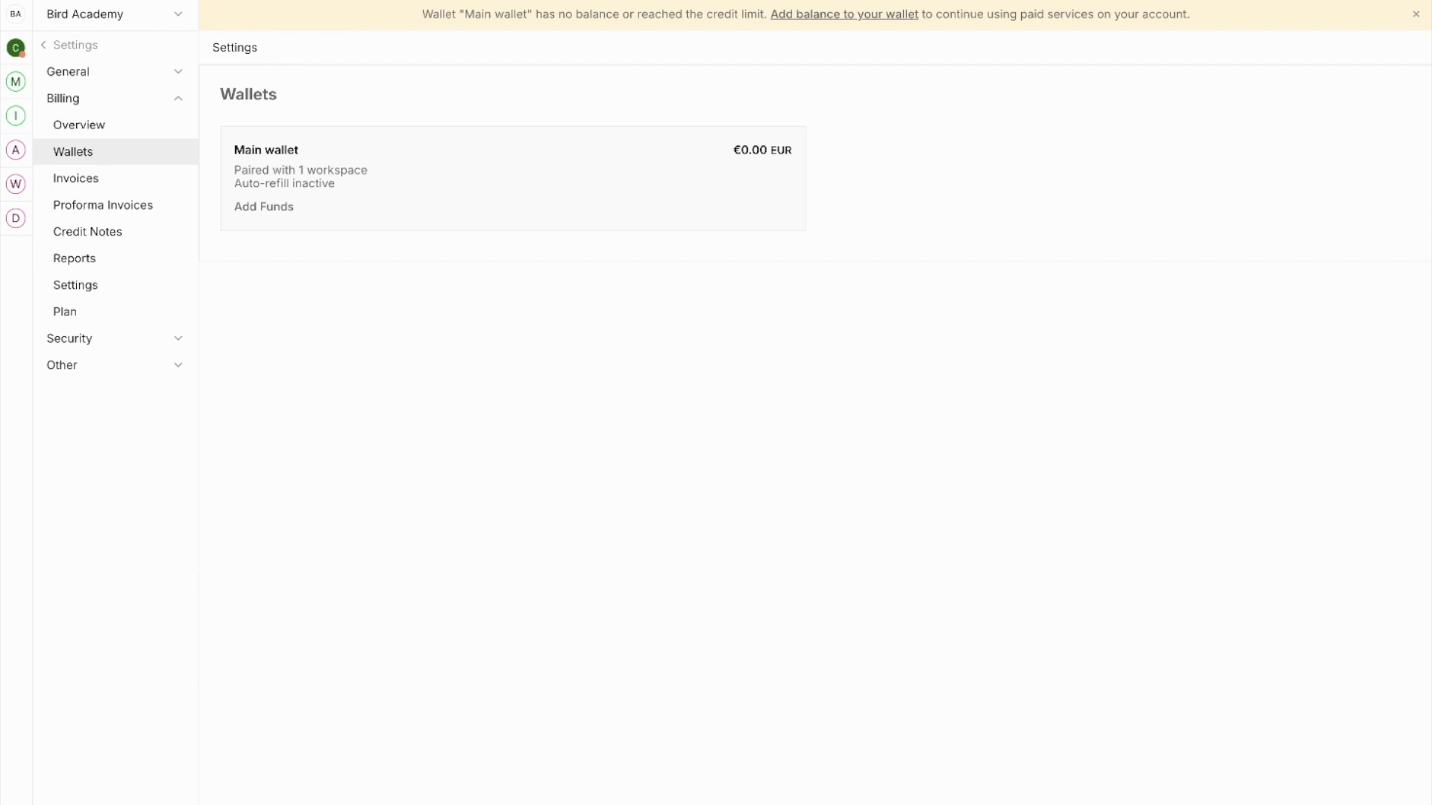
Start adding funds to the Main wallet with a top-up amount of €100.
{"action": "left_click", "coordinate": [261, 210]}
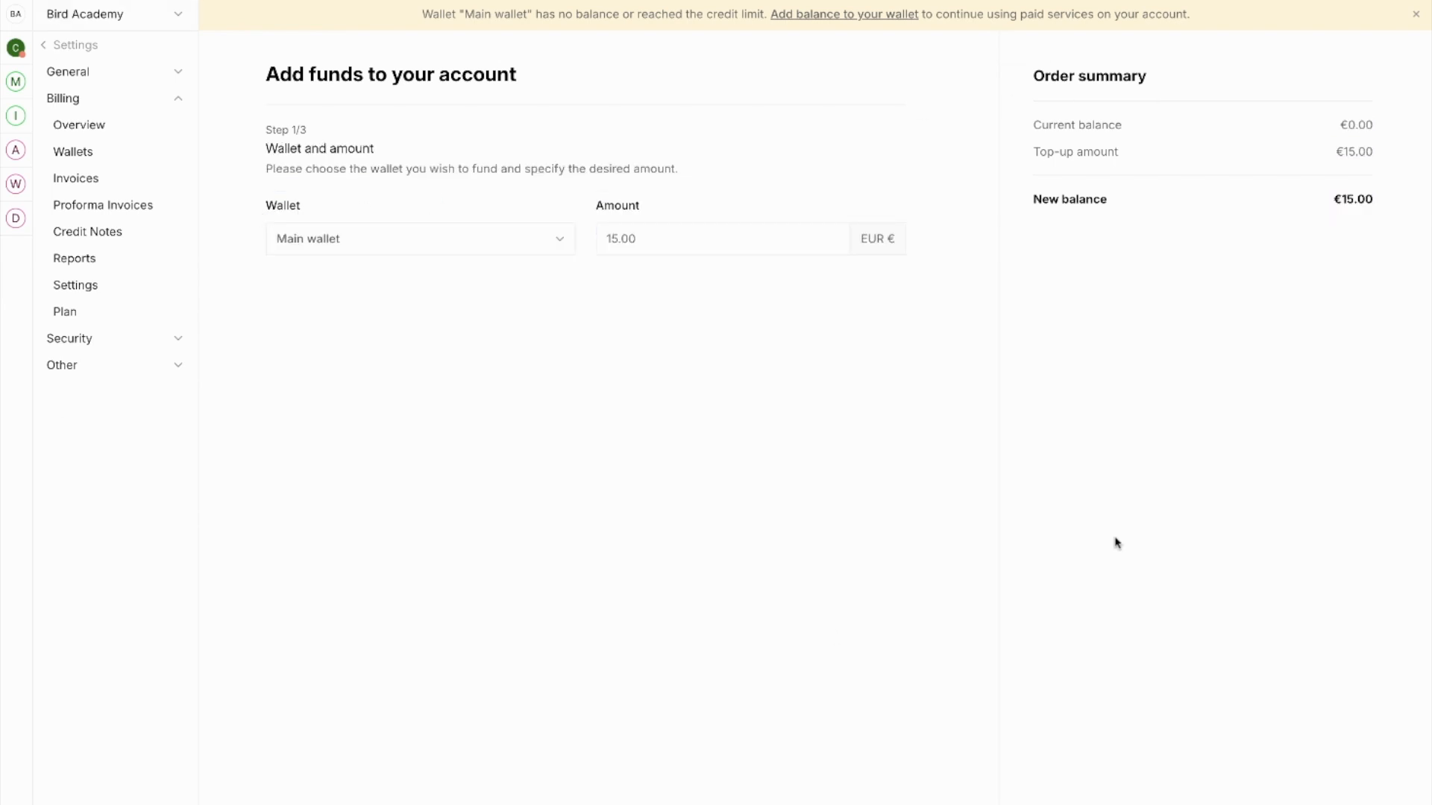
{"action": "left_click", "coordinate": [676, 234]}
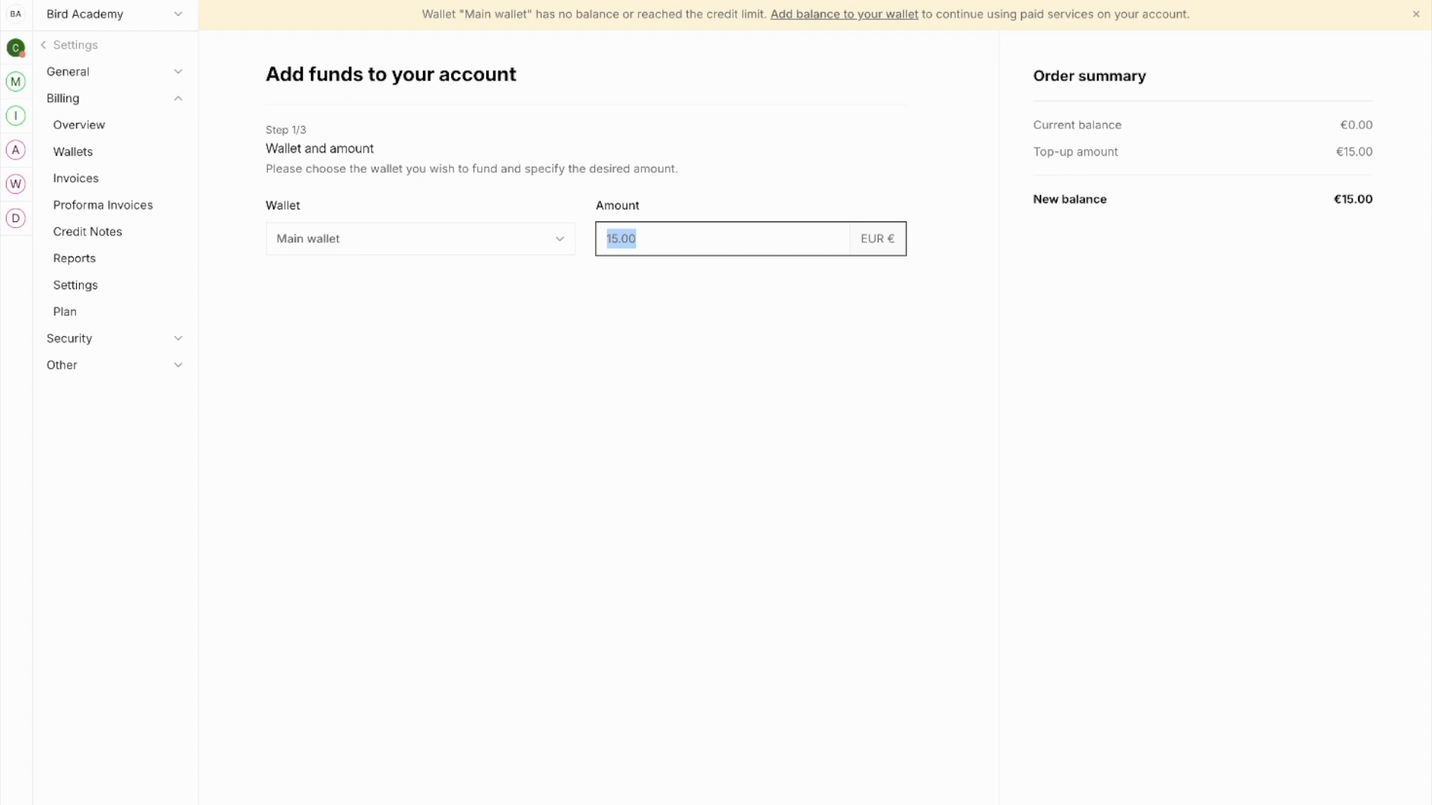
{"action": "type", "text": "100"}
{"action": "left_click", "coordinate": [666, 331]}
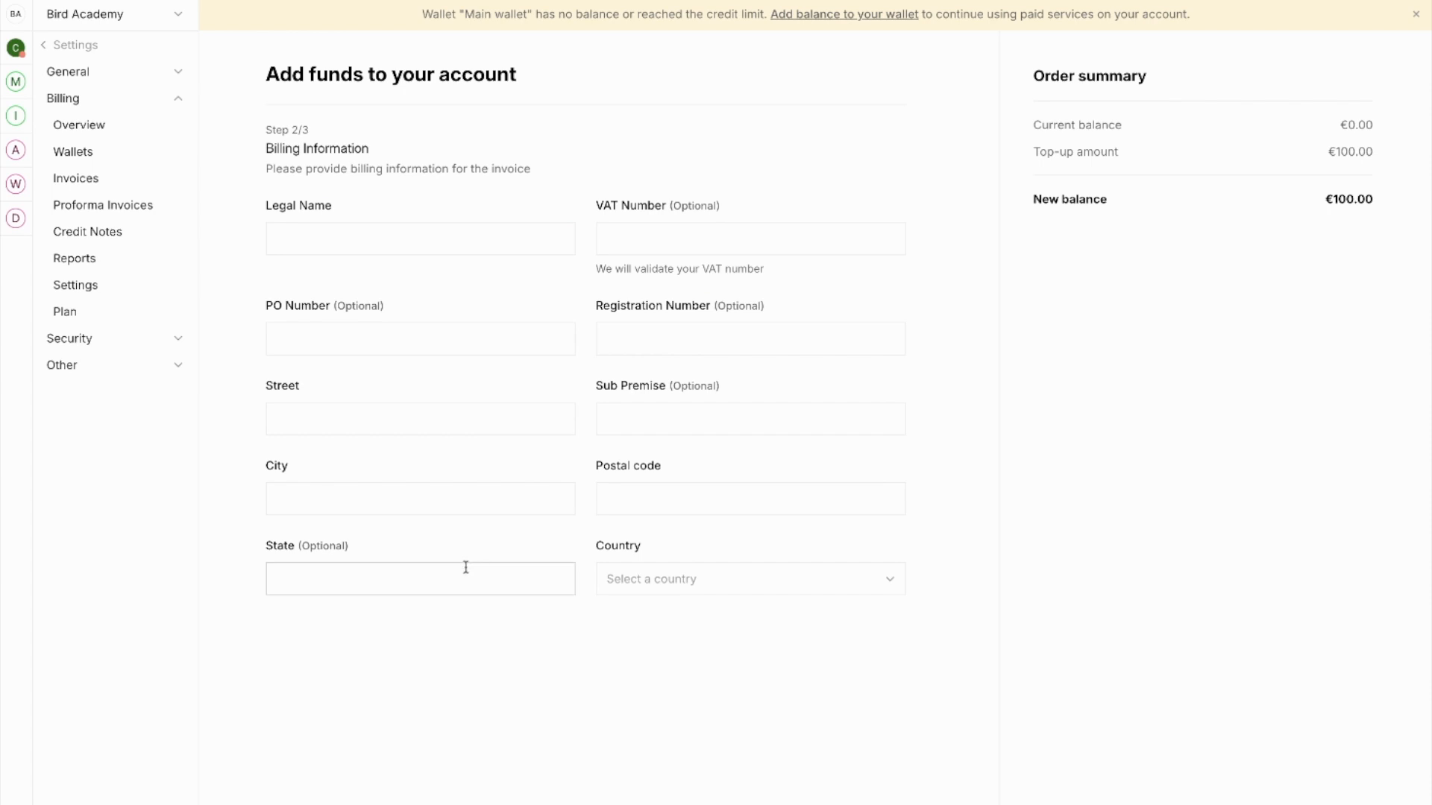
Enter legal name 'Bird', '1 test street', 'Test city', postal code 'tst1 1st', country Netherlands.
{"action": "left_click", "coordinate": [295, 235]}
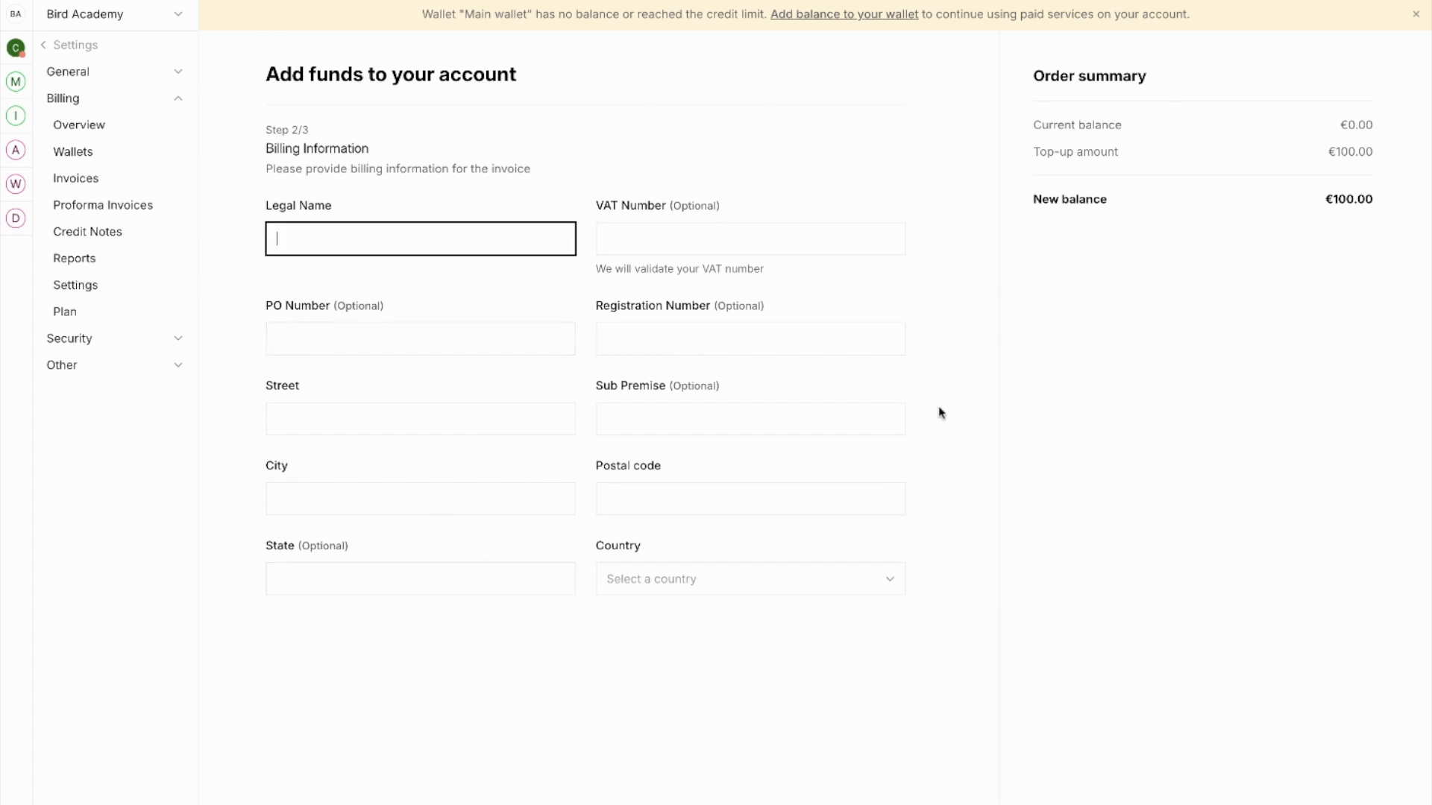
{"action": "type", "text": "Bird"}
{"action": "left_click", "coordinate": [338, 420]}
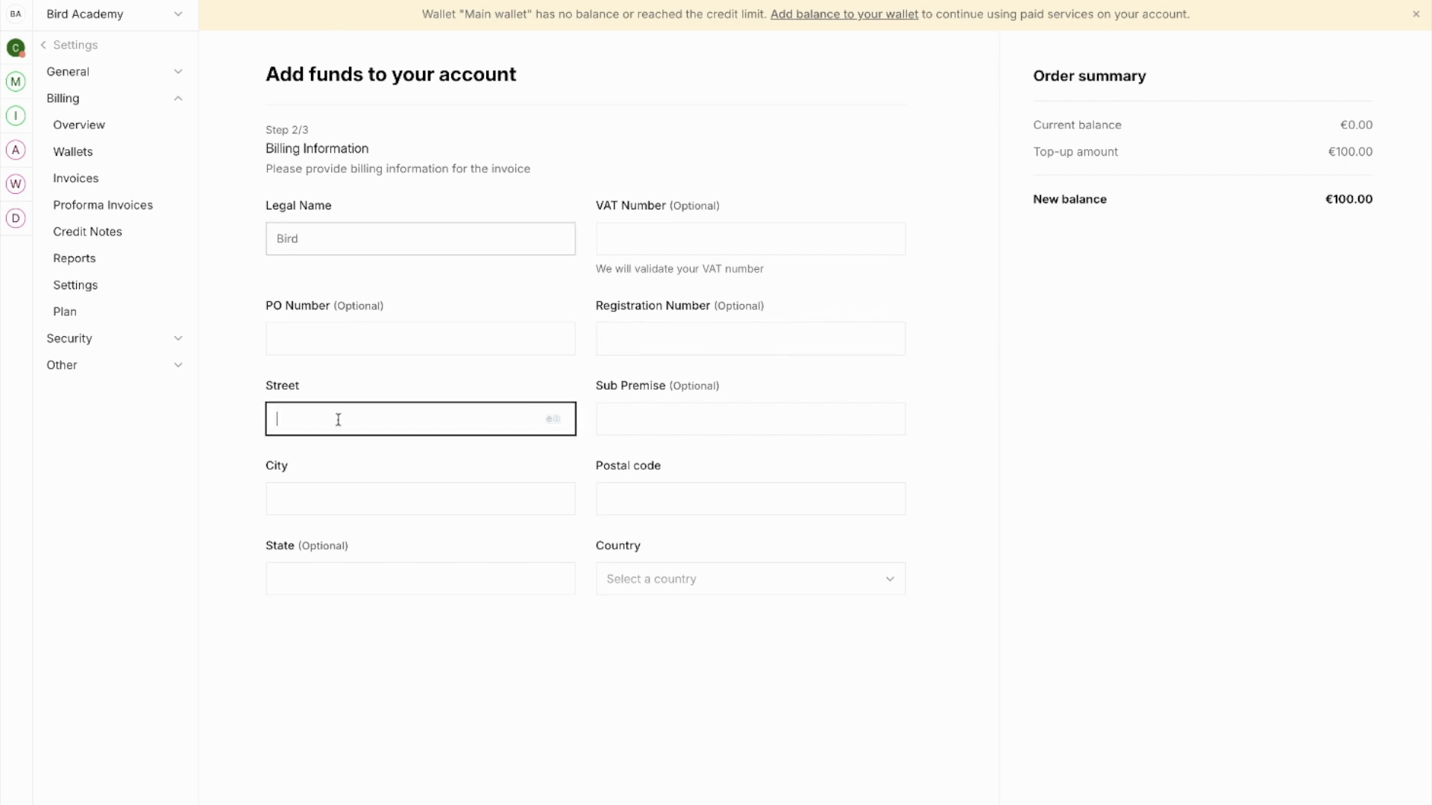
{"action": "type", "text": "1 test street"}
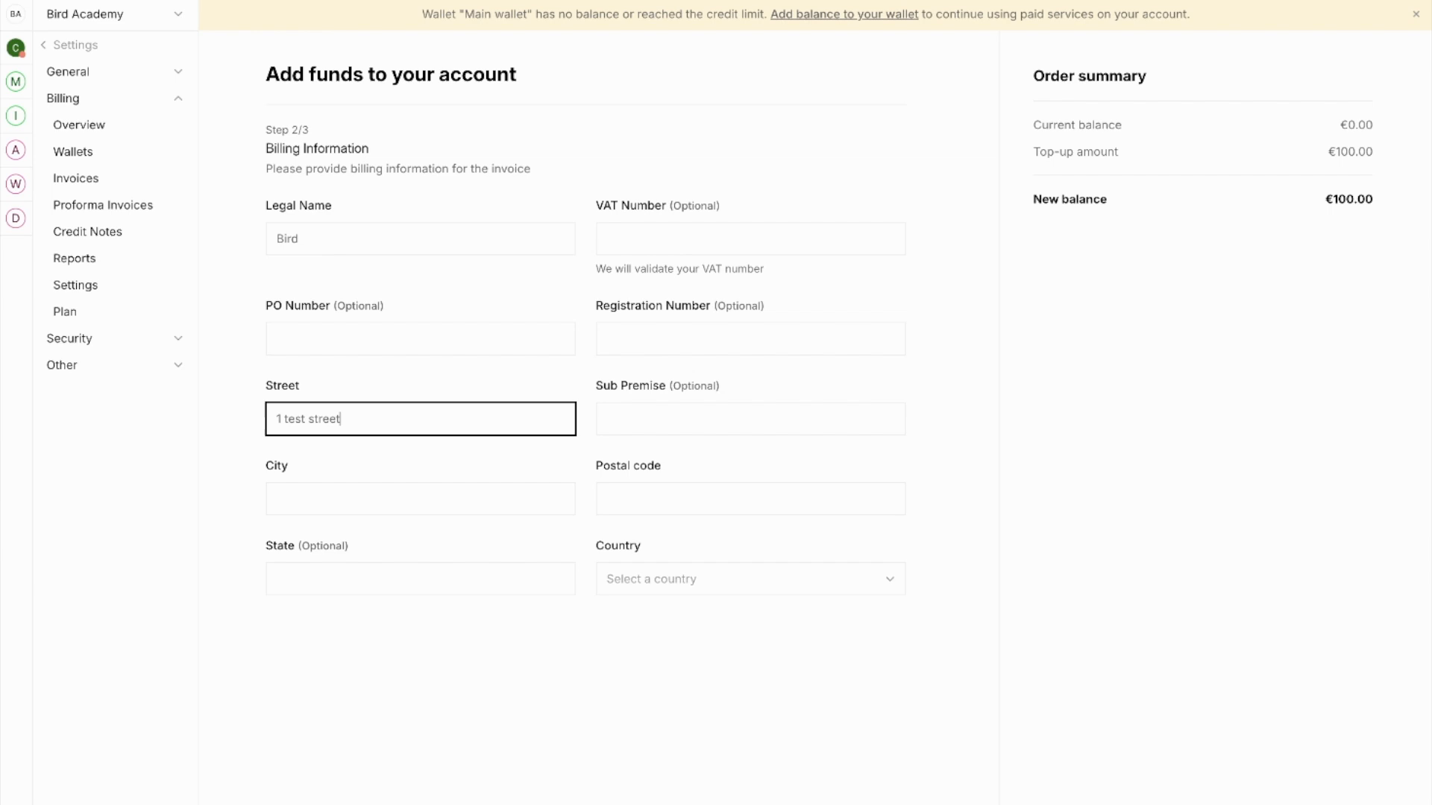
{"action": "left_click", "coordinate": [361, 500]}
{"action": "type", "text": "Test city"}
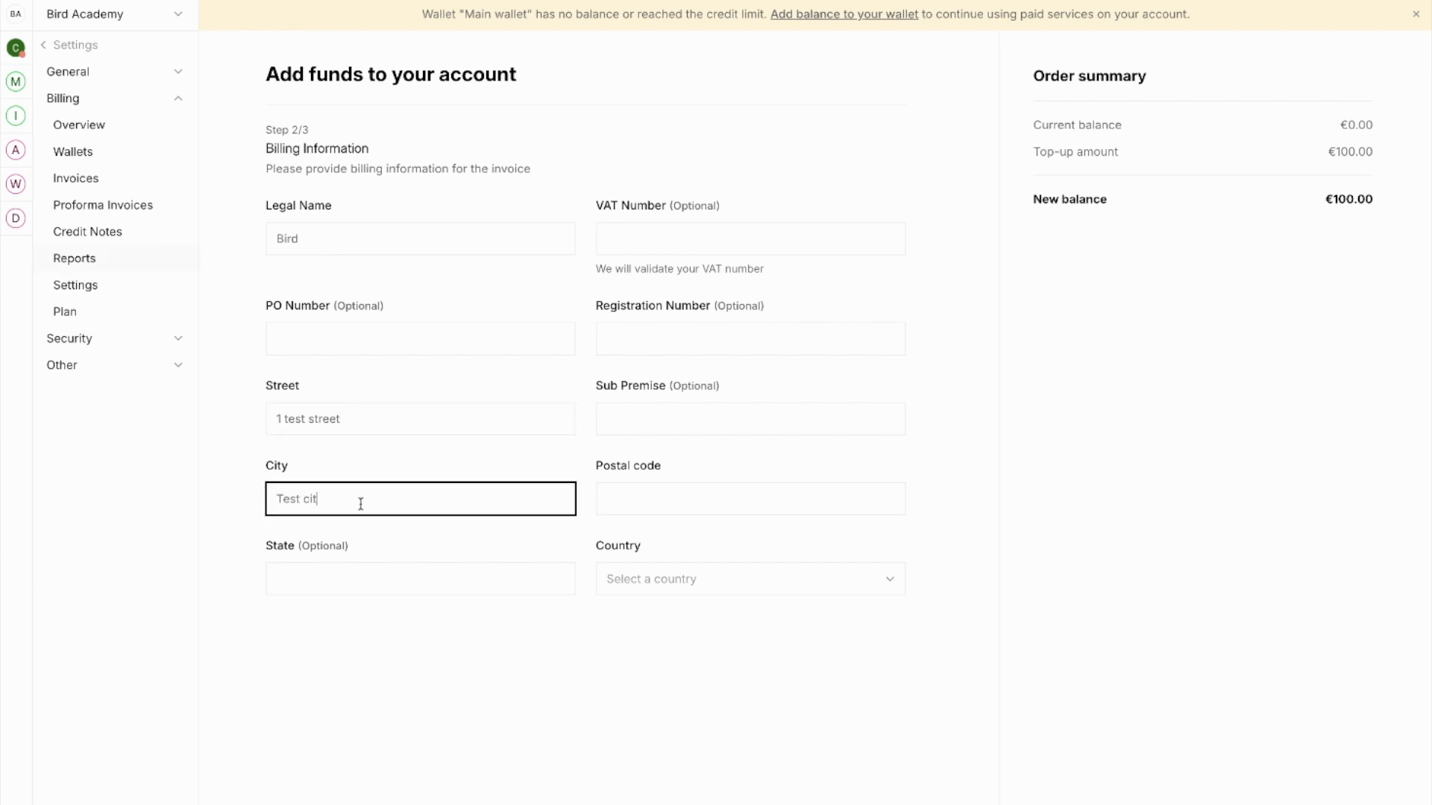
{"action": "left_click", "coordinate": [678, 510]}
{"action": "type", "text": "tst1 1st"}
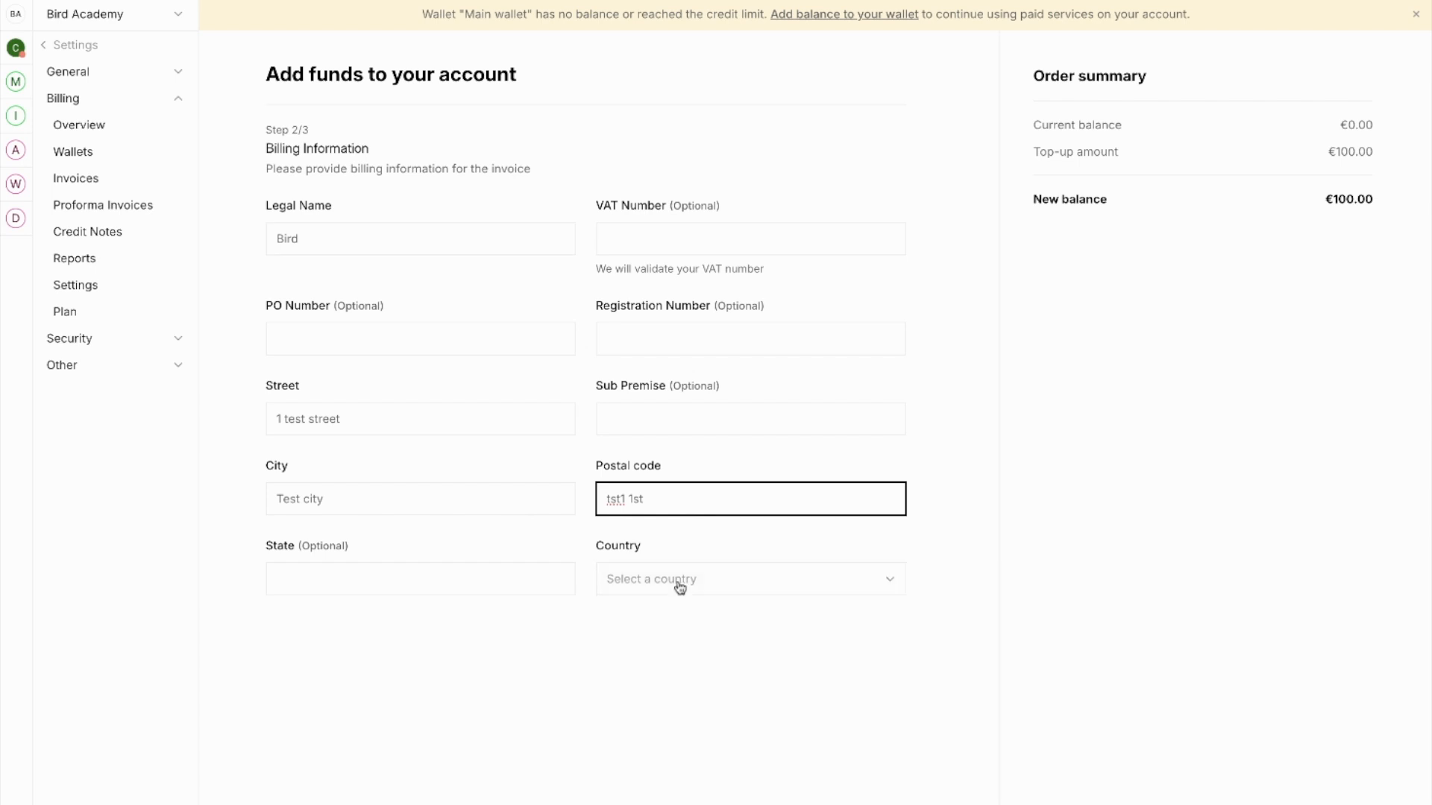
{"action": "left_click", "coordinate": [680, 590]}
{"action": "type", "text": "neth"}
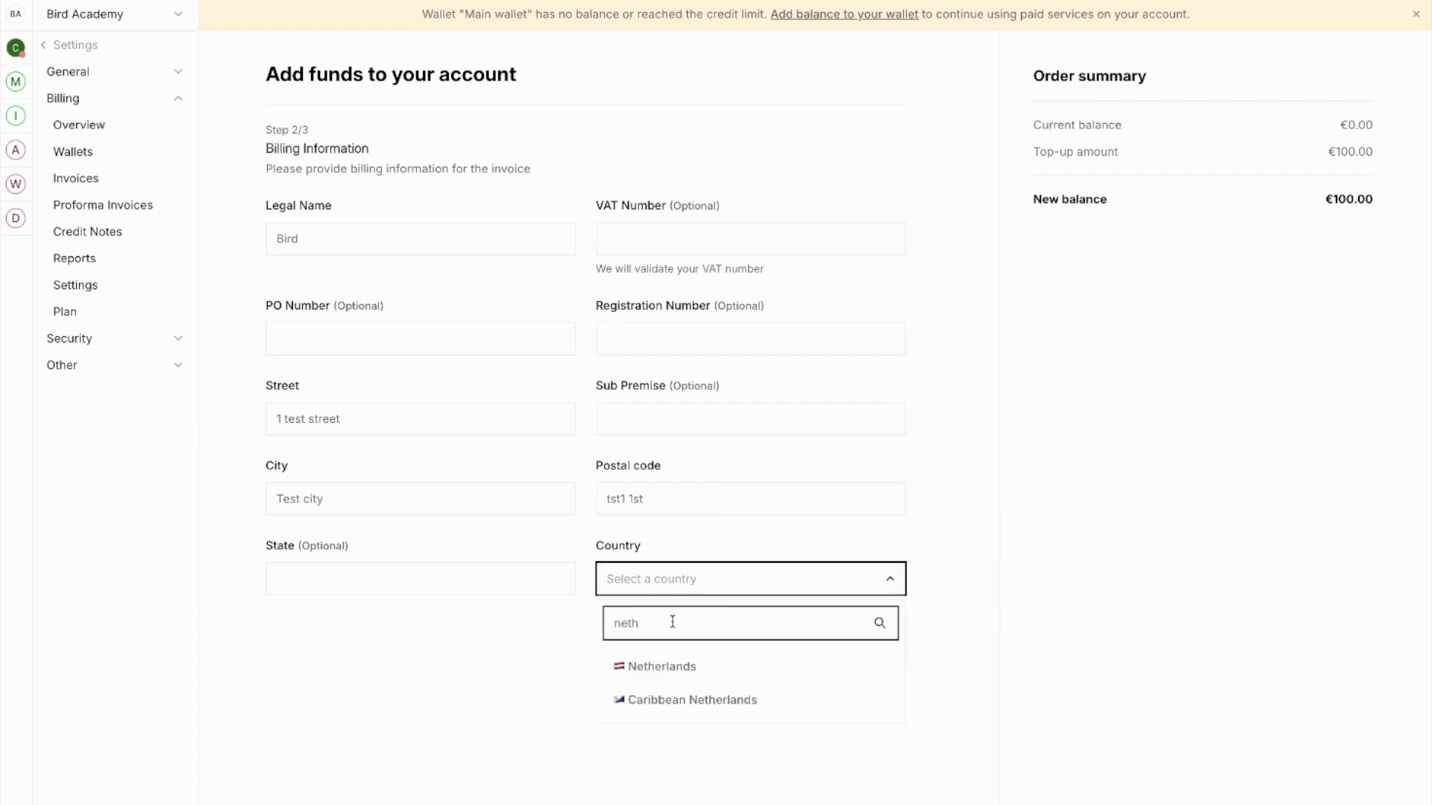
{"action": "left_click", "coordinate": [684, 674]}
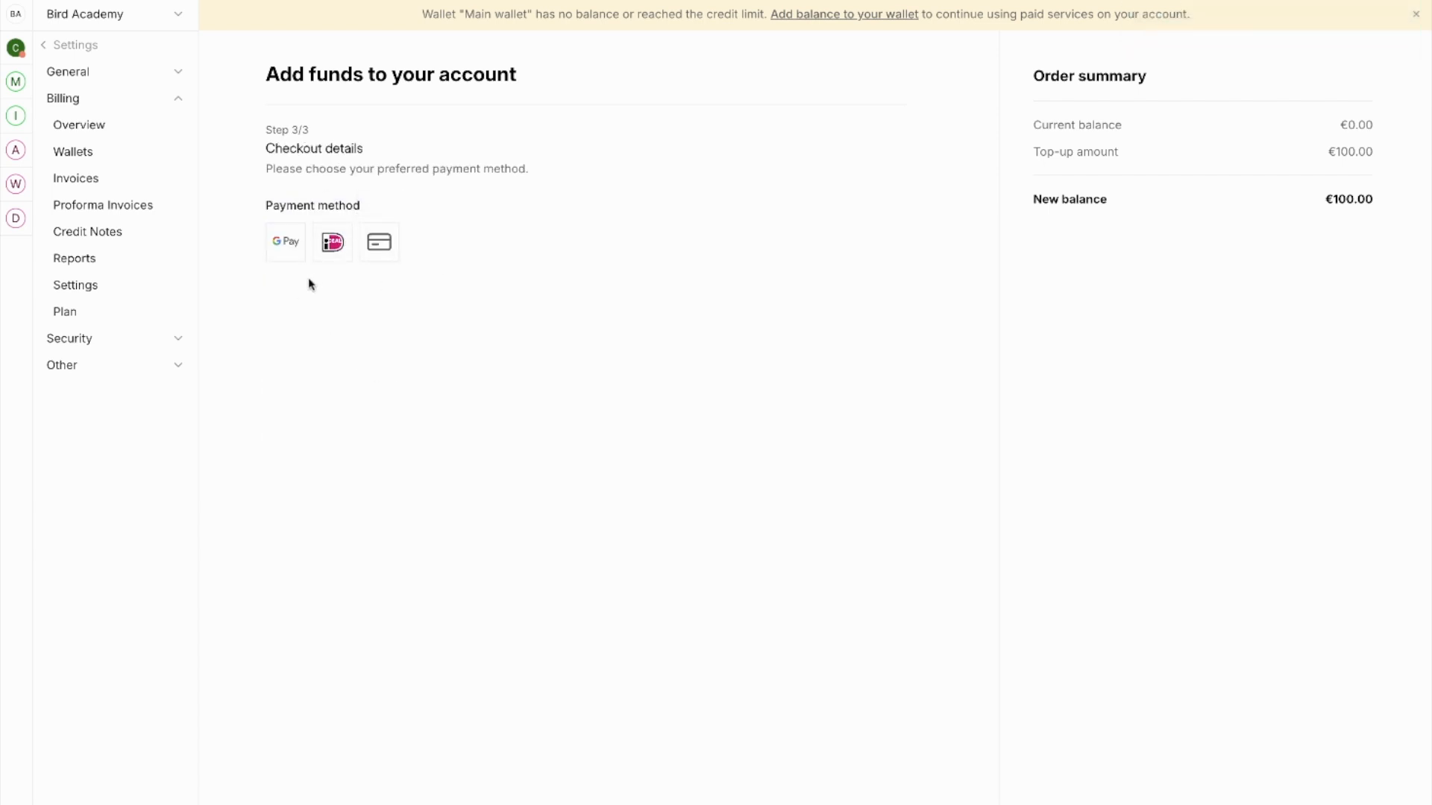
Choose card payment and enter the cardholder's name, expiry 01 / 26 and the security code.
{"action": "left_click", "coordinate": [379, 243]}
{"action": "left_click", "coordinate": [712, 325]}
{"action": "type", "text": "John Smoth"}
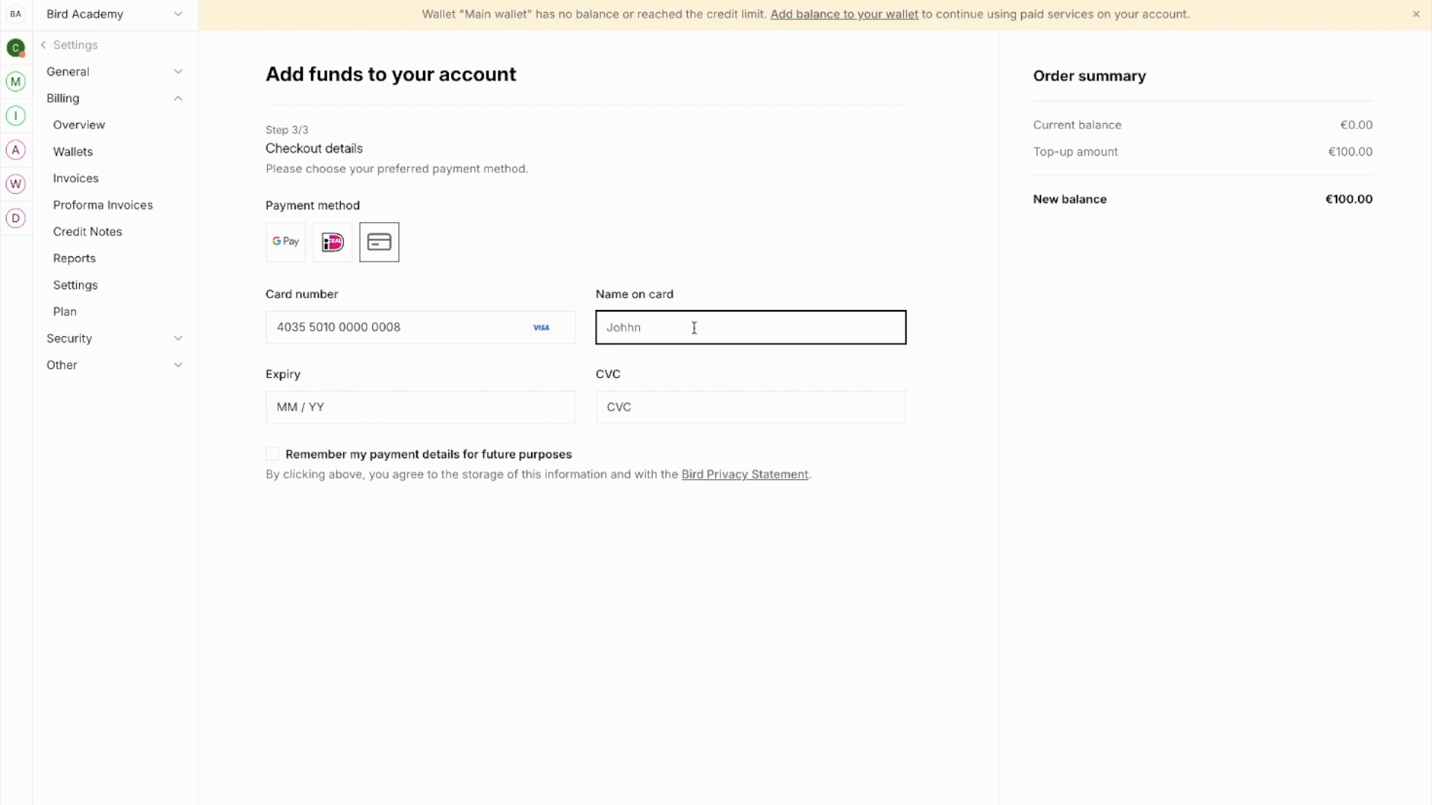
{"action": "key", "text": "BackSpace"}
{"action": "key", "text": "BackSpace"}
{"action": "key", "text": "BackSpace"}
{"action": "type", "text": "ith"}
{"action": "left_click", "coordinate": [360, 407]}
{"action": "type", "text": "01 / 26"}
{"action": "left_click", "coordinate": [631, 406]}
{"action": "type", "text": "123"}
{"action": "left_click", "coordinate": [634, 574]}
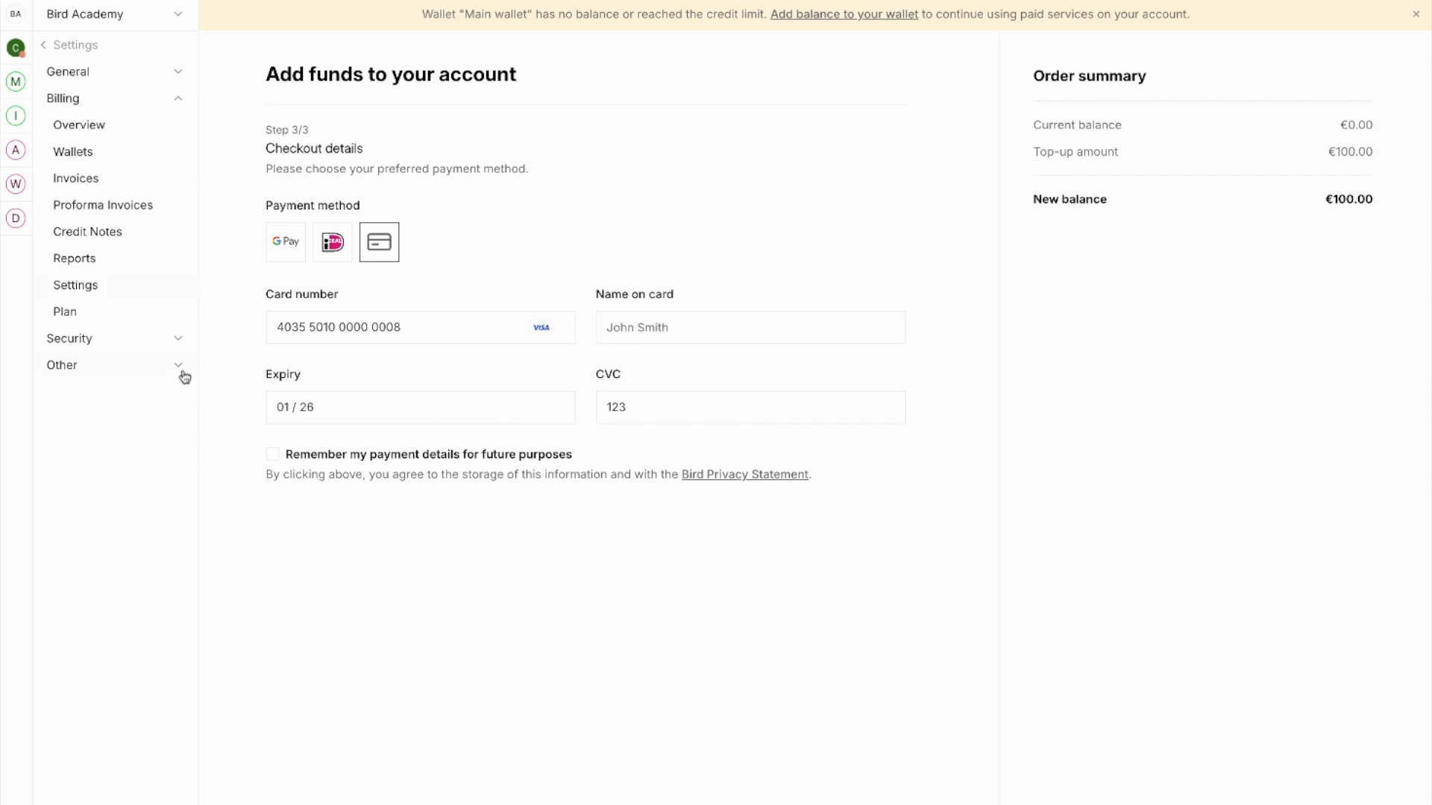
Enable Remember my payment details and submit the card payment.
{"action": "left_click", "coordinate": [275, 454]}
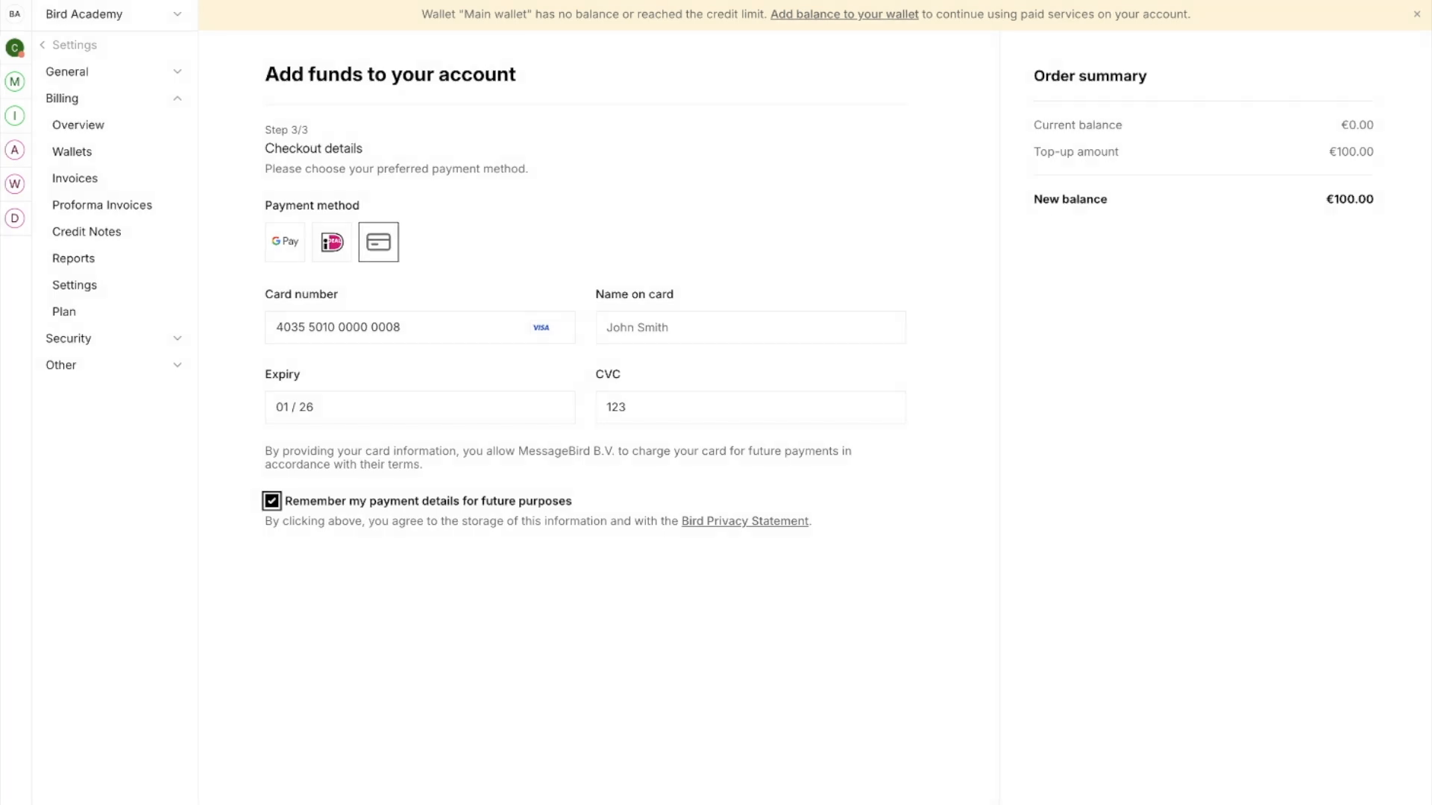
{"action": "scroll", "coordinate": [825, 790], "scroll_direction": "down", "scroll_amount": 4}
{"action": "left_click", "coordinate": [823, 766]}
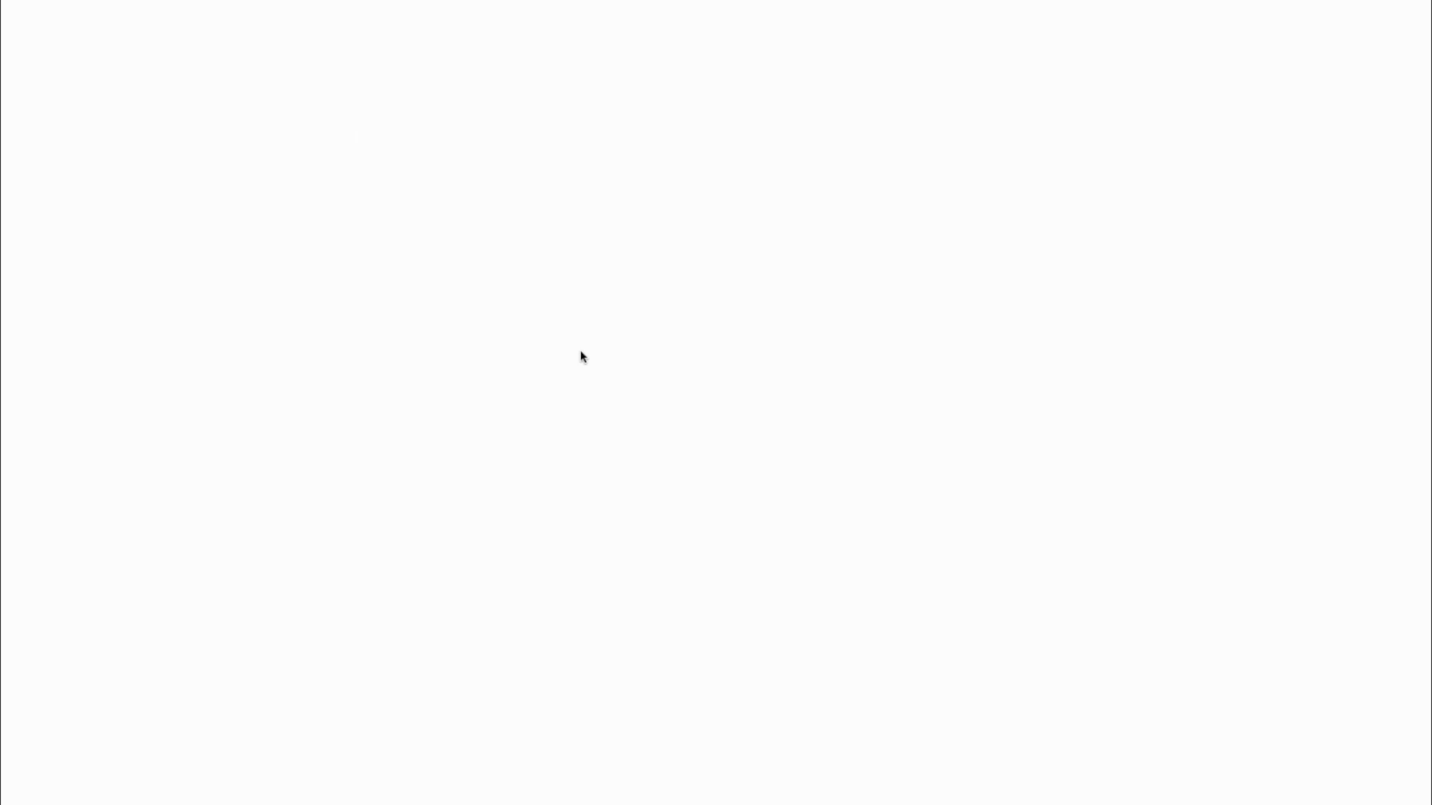
Submit the card verification code, then view the Main wallet from the confirmation.
{"action": "left_click", "coordinate": [611, 224]}
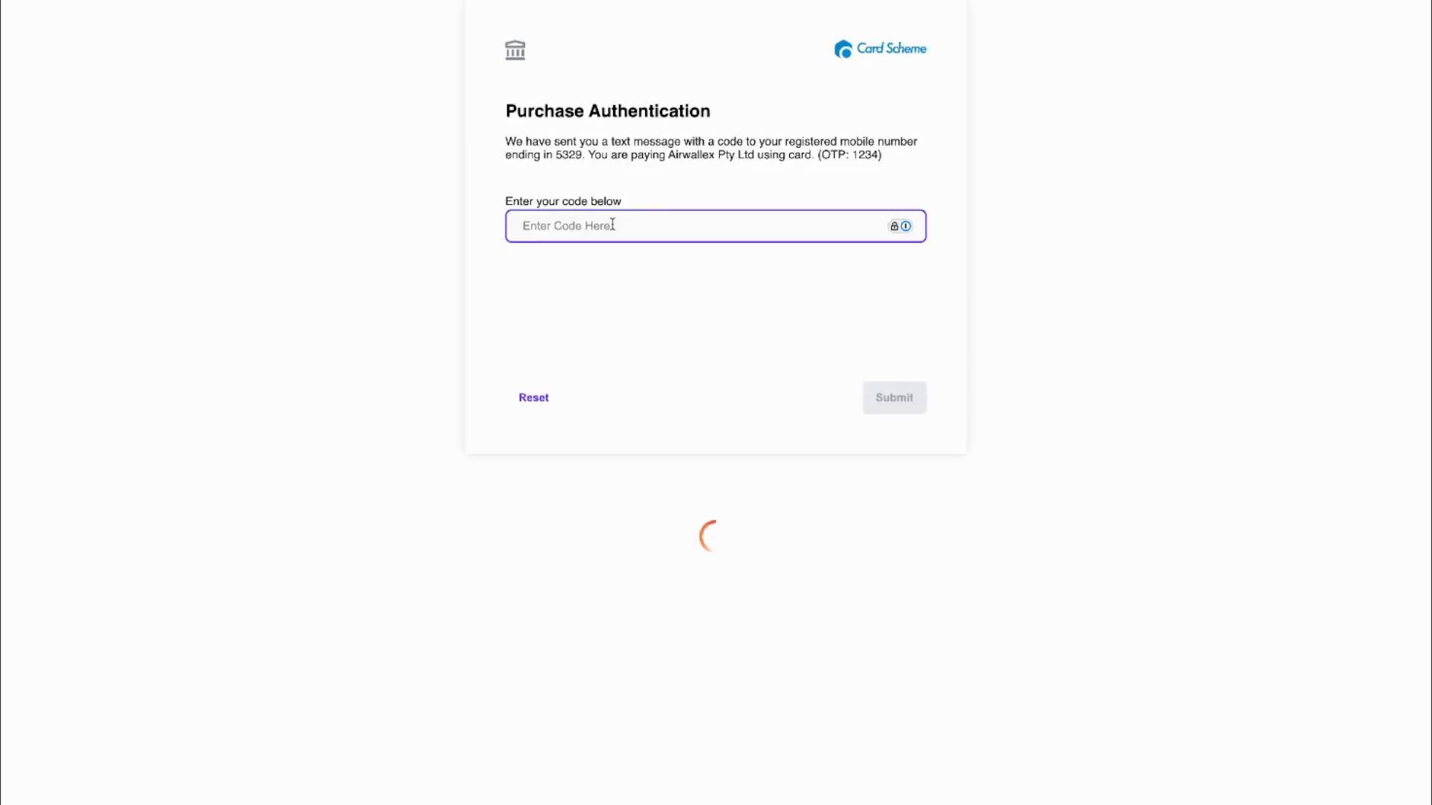
{"action": "type", "text": "1234"}
{"action": "left_click", "coordinate": [882, 410]}
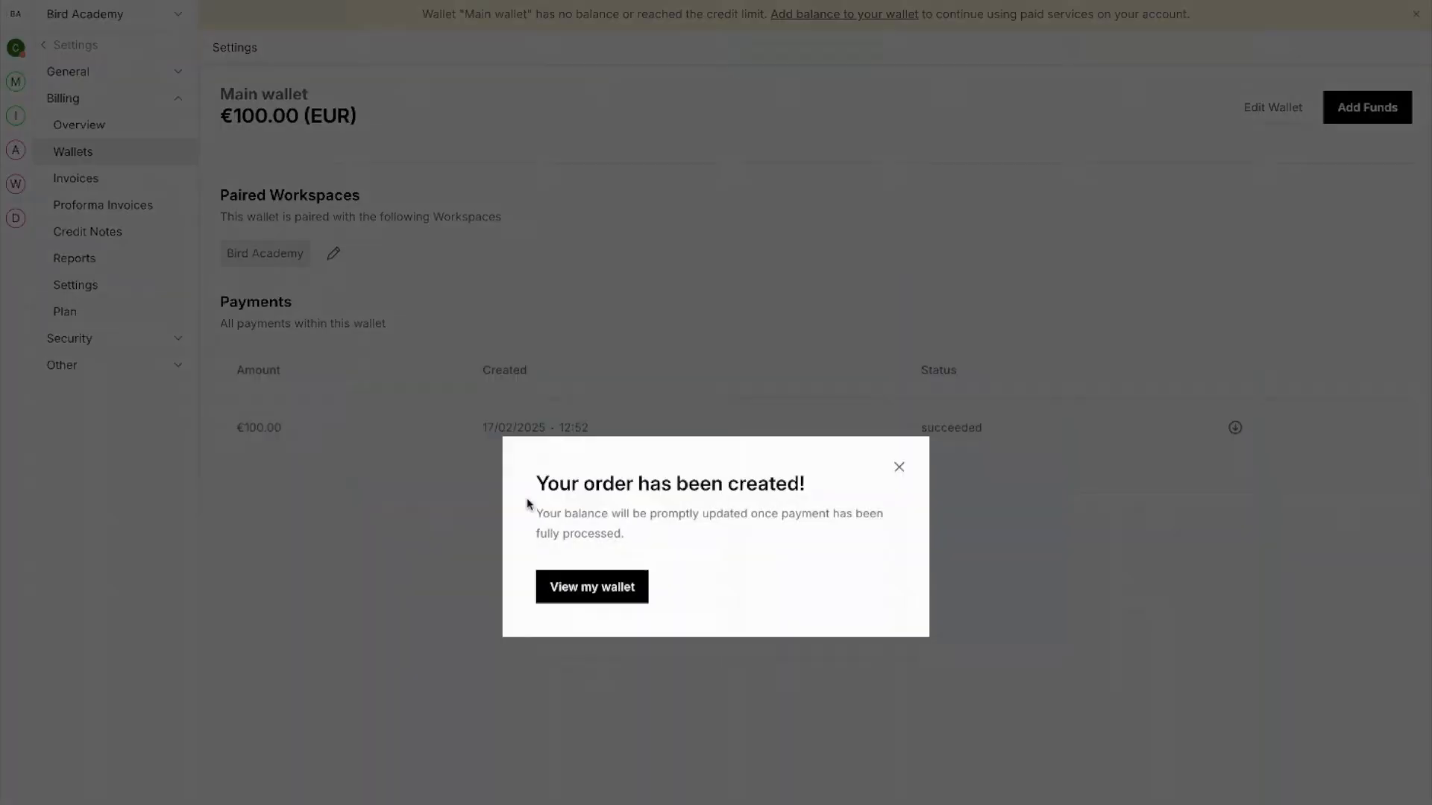
{"action": "left_click", "coordinate": [584, 590]}
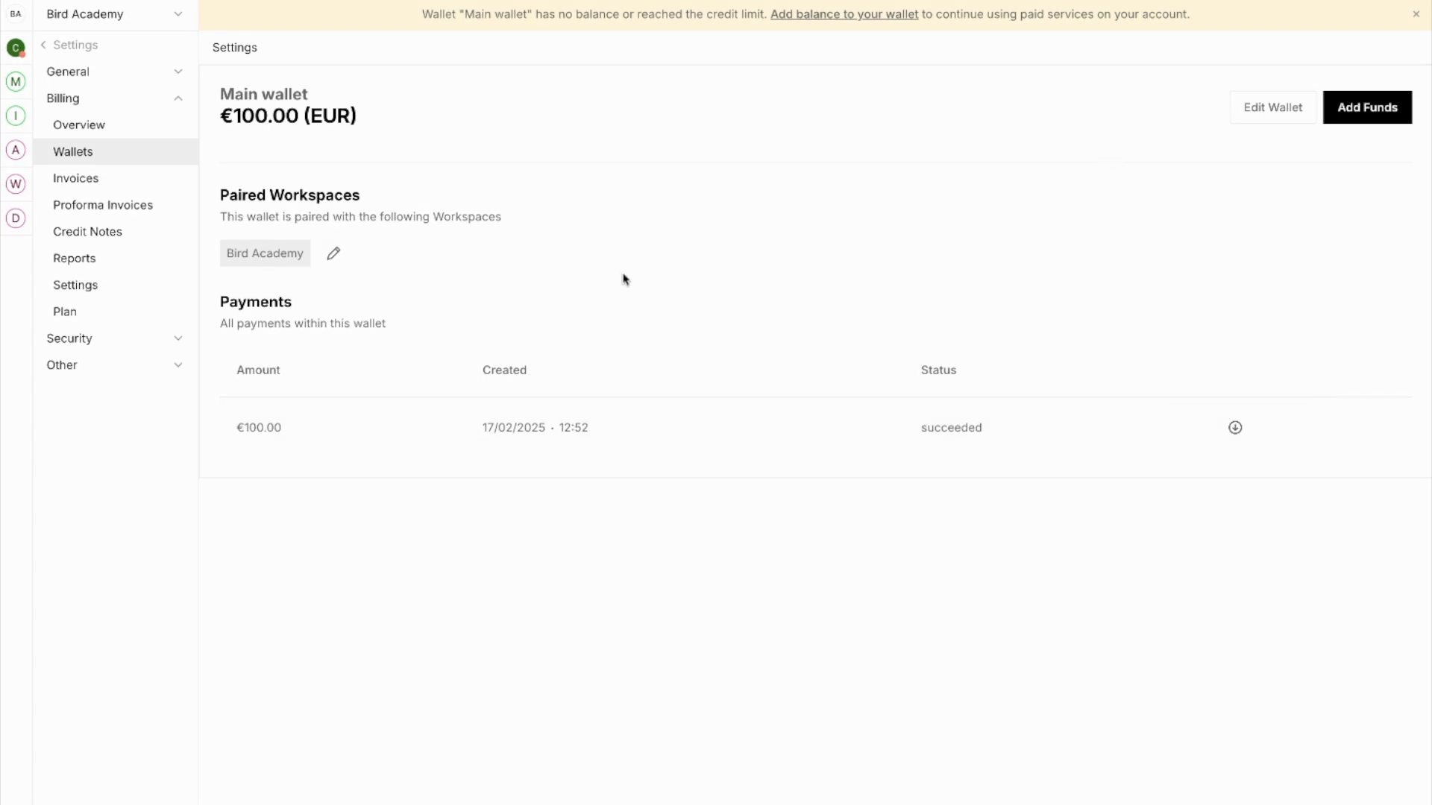
Turn on wallet auto-refill with a €15 threshold and €100 refill amount.
{"action": "left_click", "coordinate": [1290, 107]}
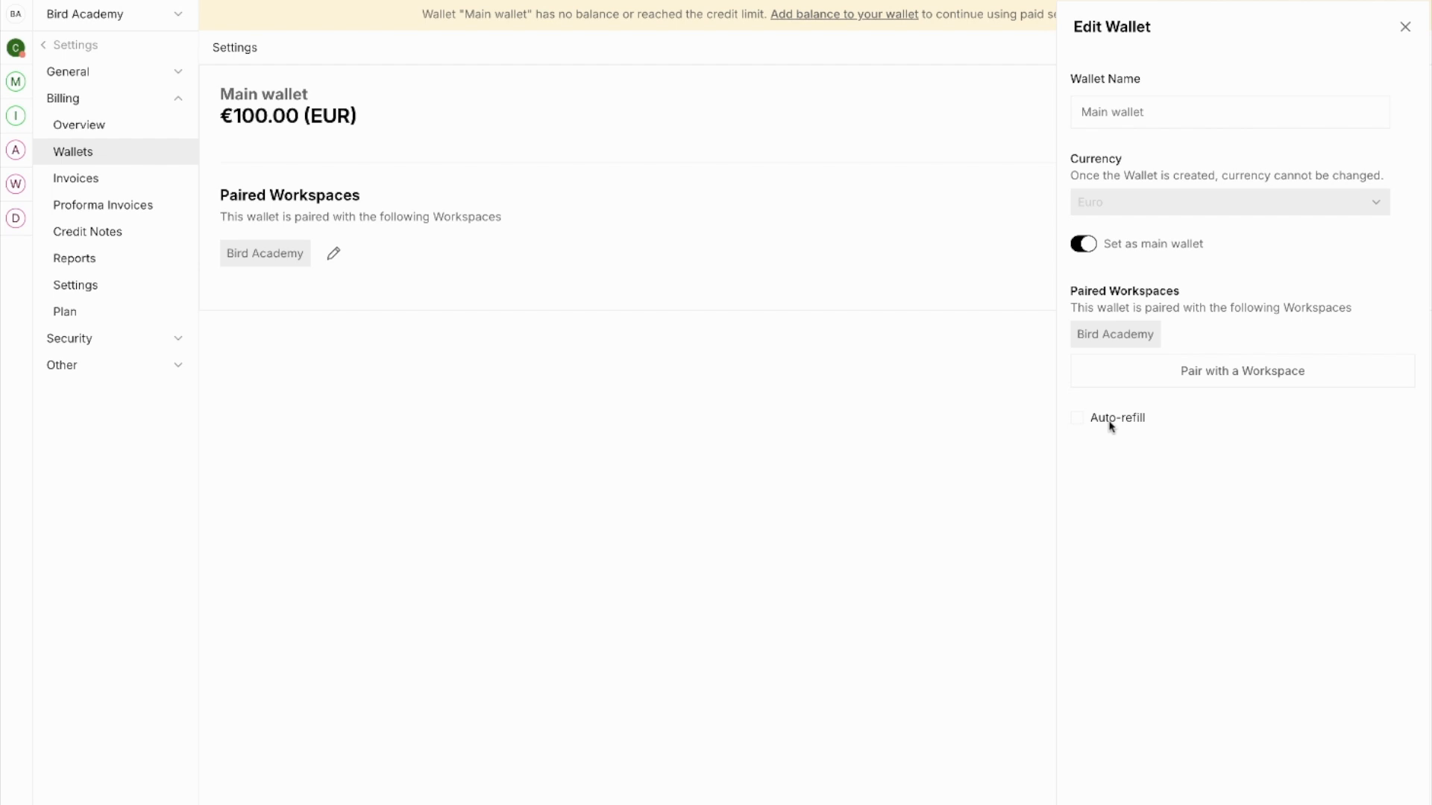
{"action": "left_click", "coordinate": [1078, 420]}
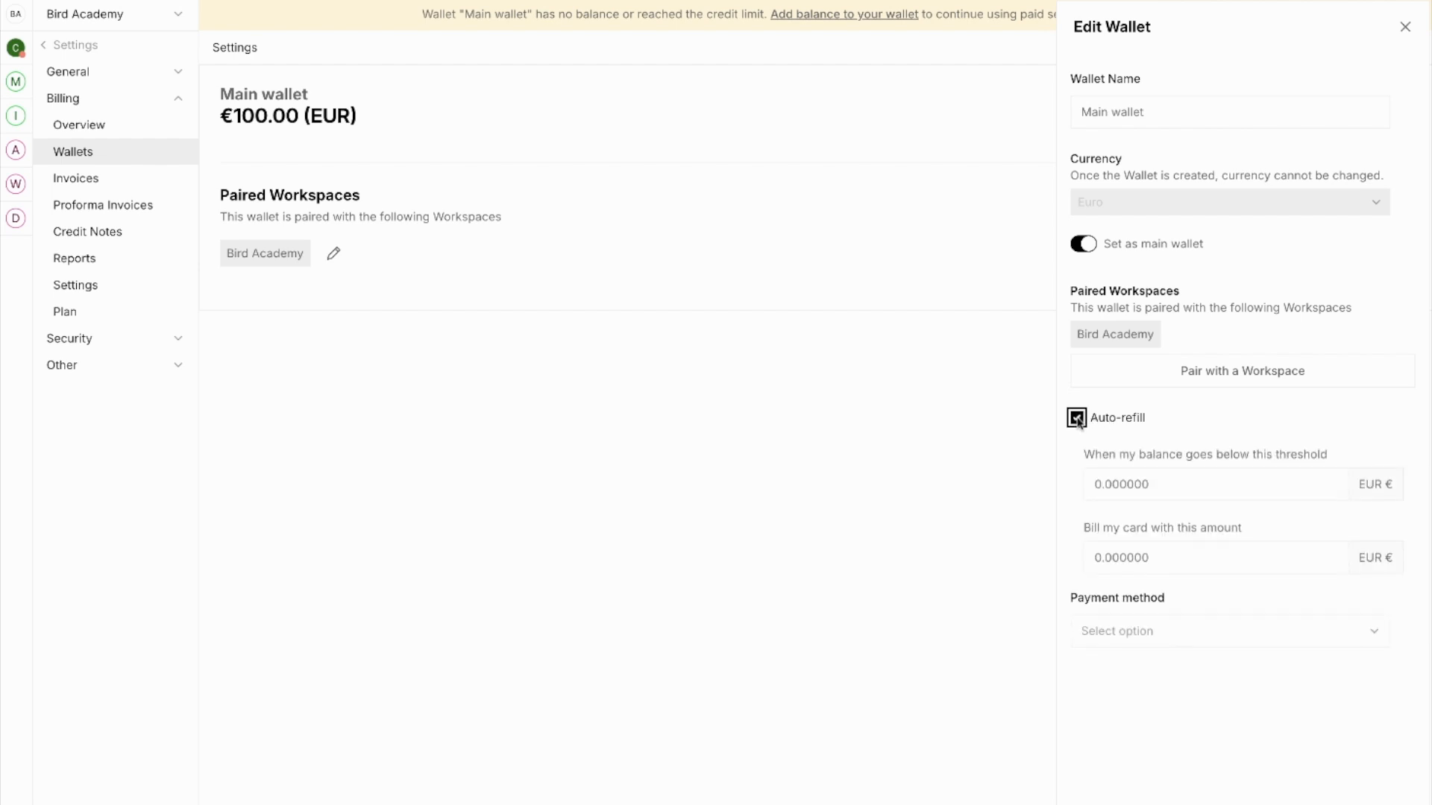
{"action": "left_click", "coordinate": [1128, 485]}
{"action": "left_click_drag", "start_coordinate": [1149, 486], "coordinate": [1058, 492]}
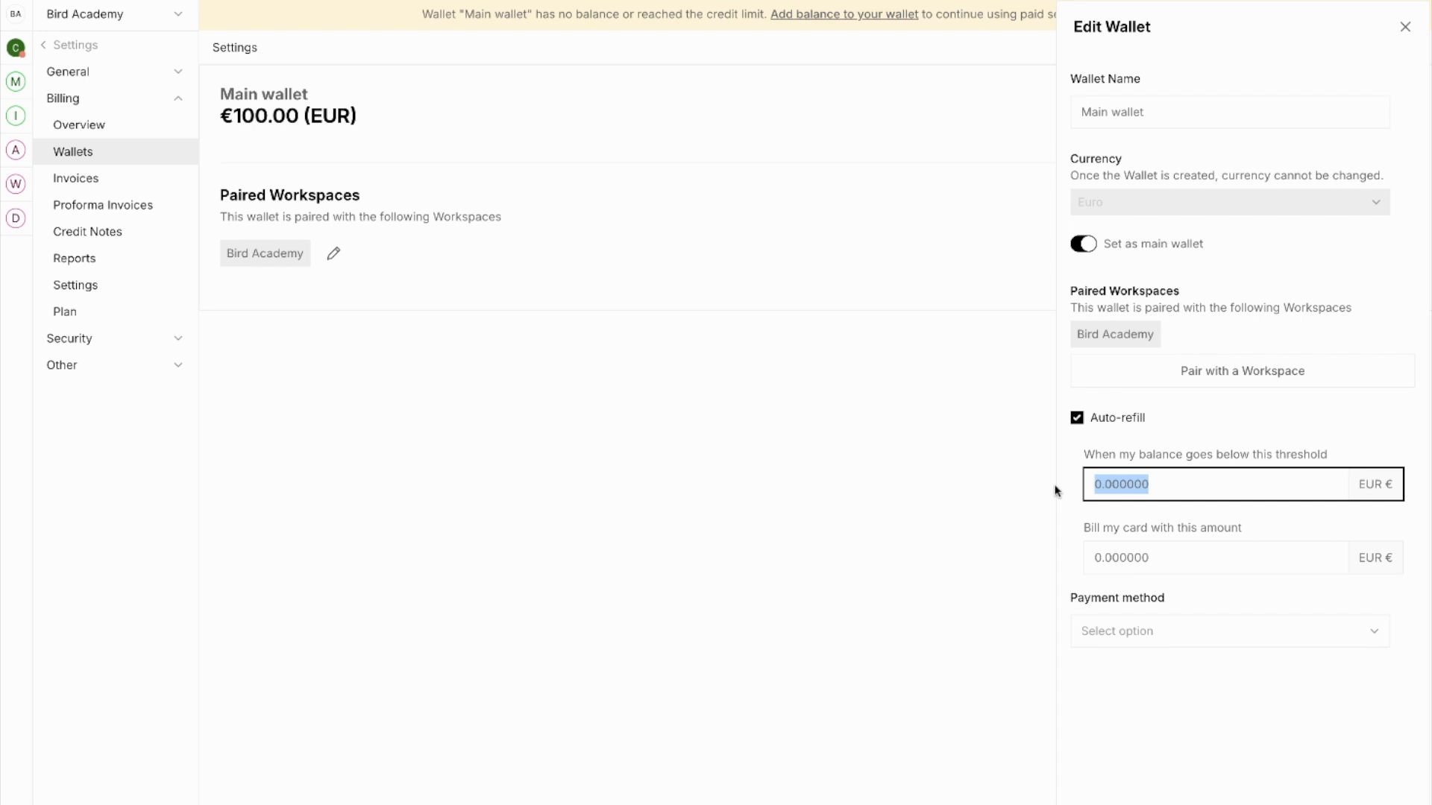
{"action": "type", "text": "15"}
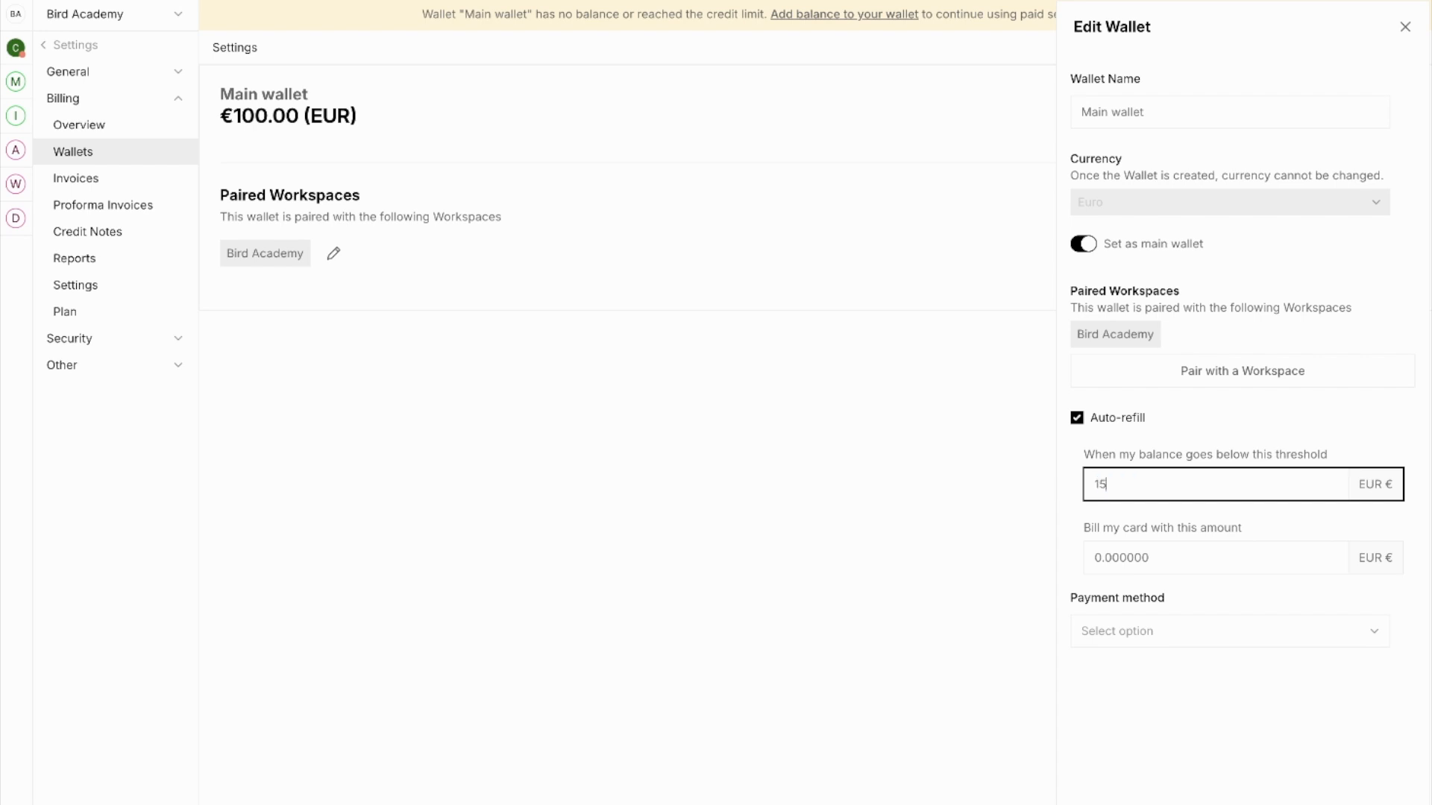
{"action": "left_click", "coordinate": [1166, 741]}
{"action": "left_click", "coordinate": [1187, 563]}
{"action": "type", "text": "100"}
{"action": "left_click", "coordinate": [1204, 712]}
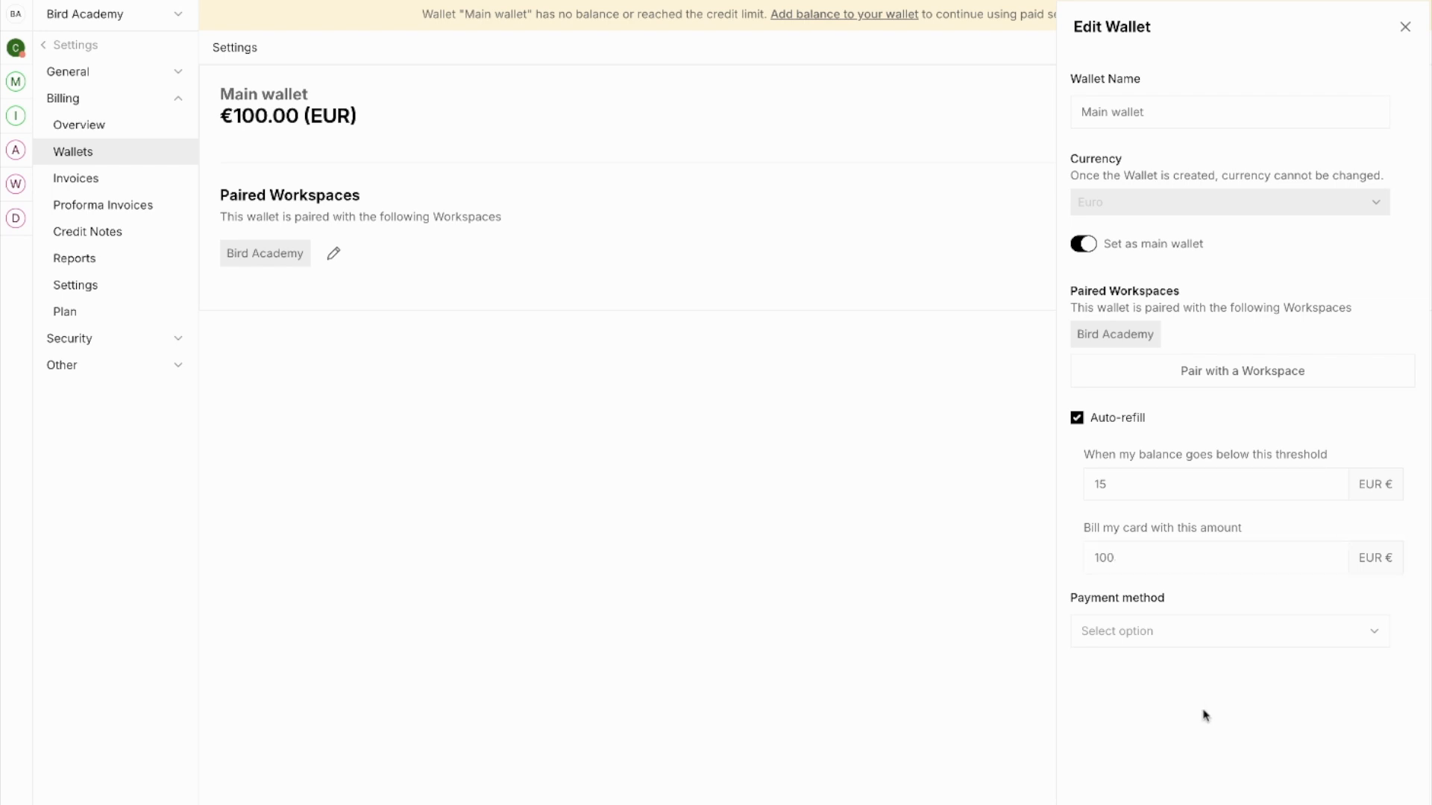
Choose the saved card as the auto-refill payment method and save the wallet.
{"action": "left_click", "coordinate": [1156, 638]}
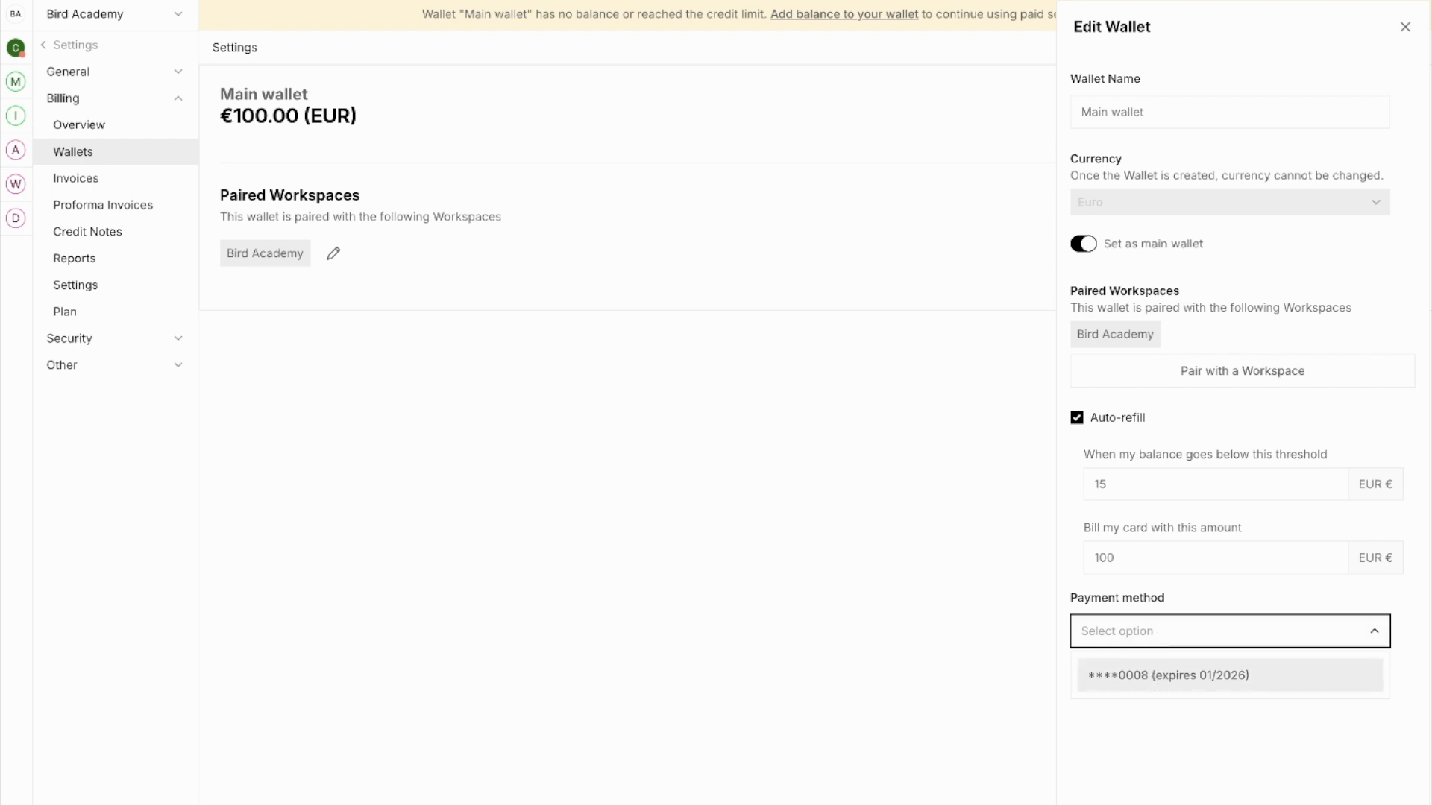
{"action": "left_click", "coordinate": [1167, 680]}
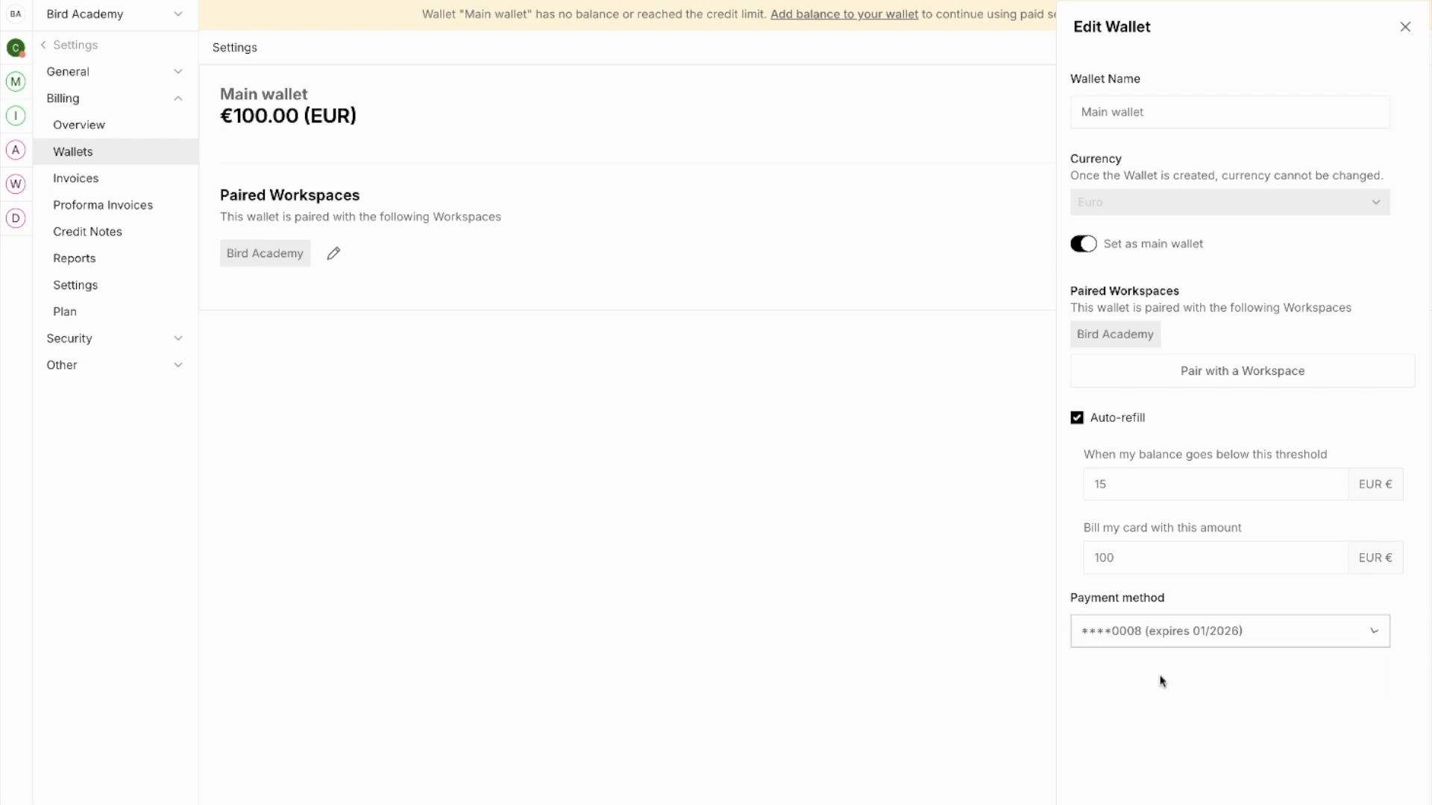
{"action": "left_click", "coordinate": [1155, 766]}
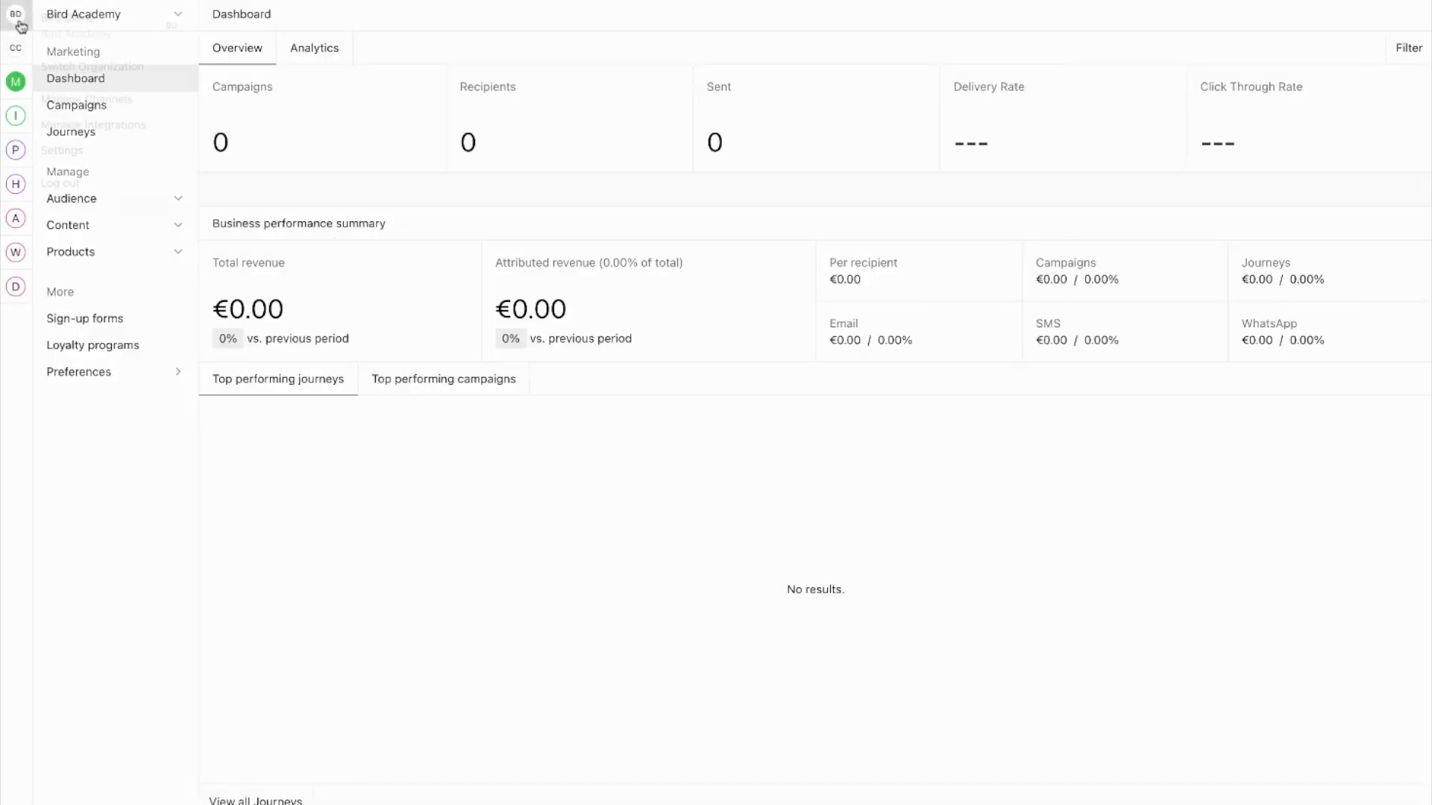
Open Manage Channels from the account menu and show its Numbers section.
{"action": "left_click", "coordinate": [20, 27]}
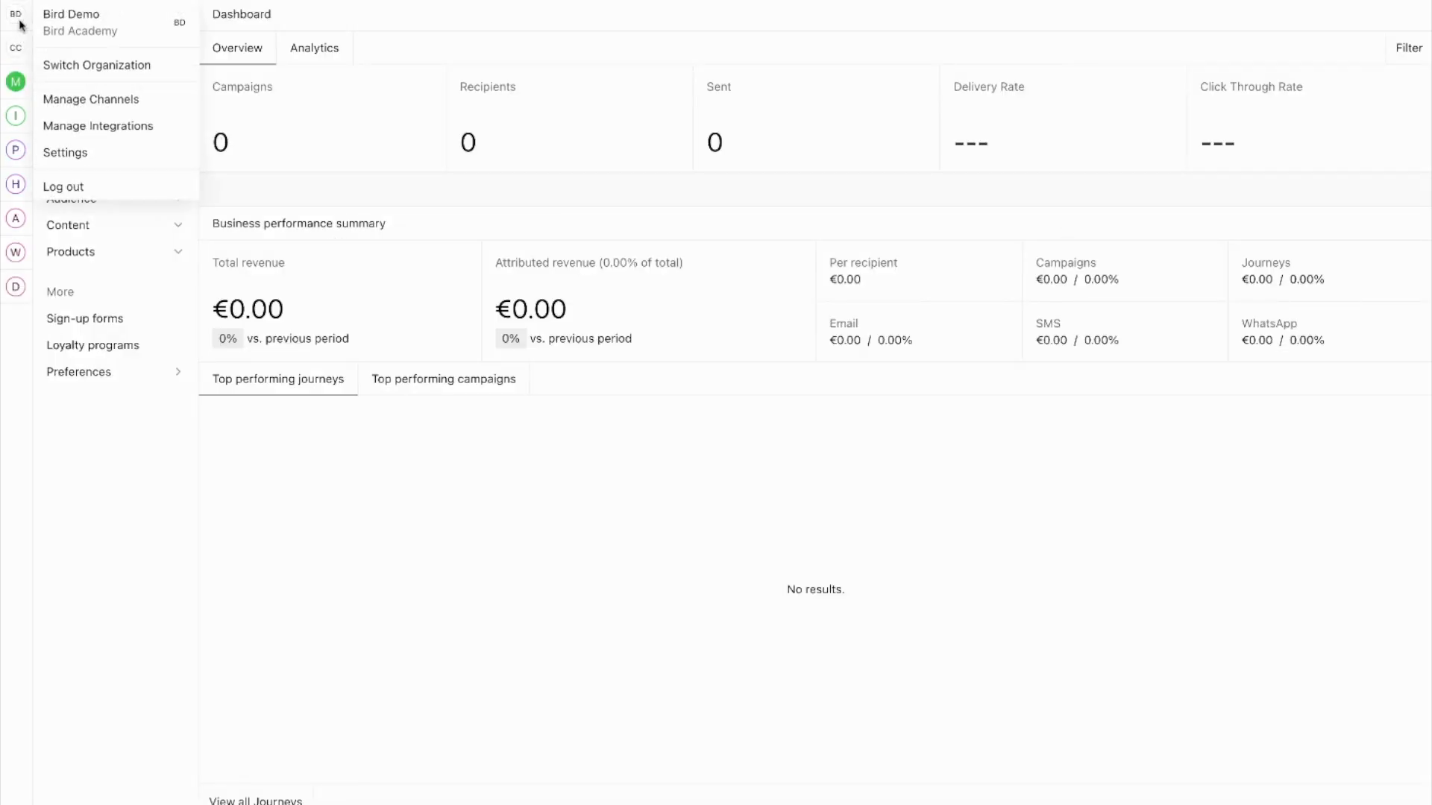
{"action": "left_click", "coordinate": [117, 107]}
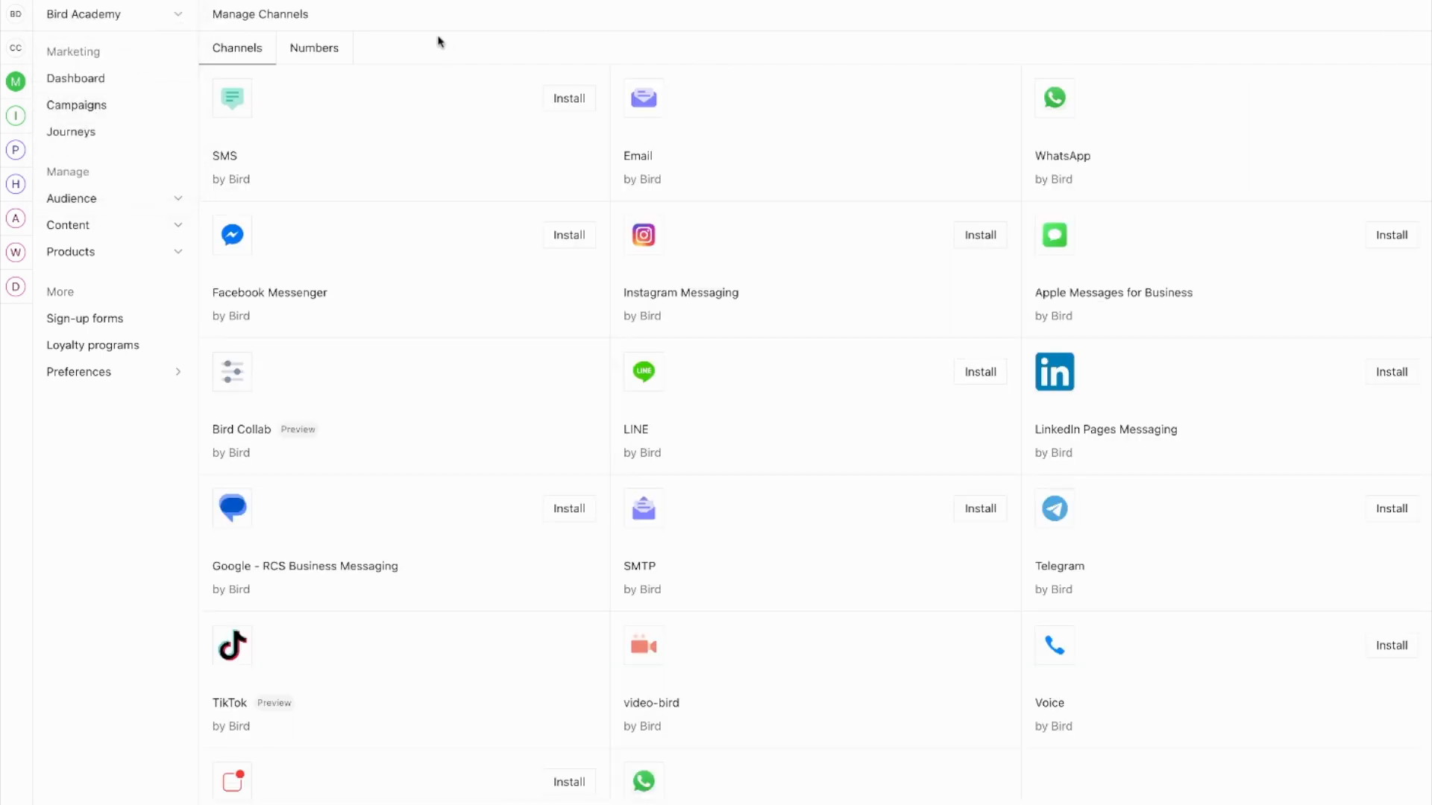
{"action": "left_click", "coordinate": [307, 52]}
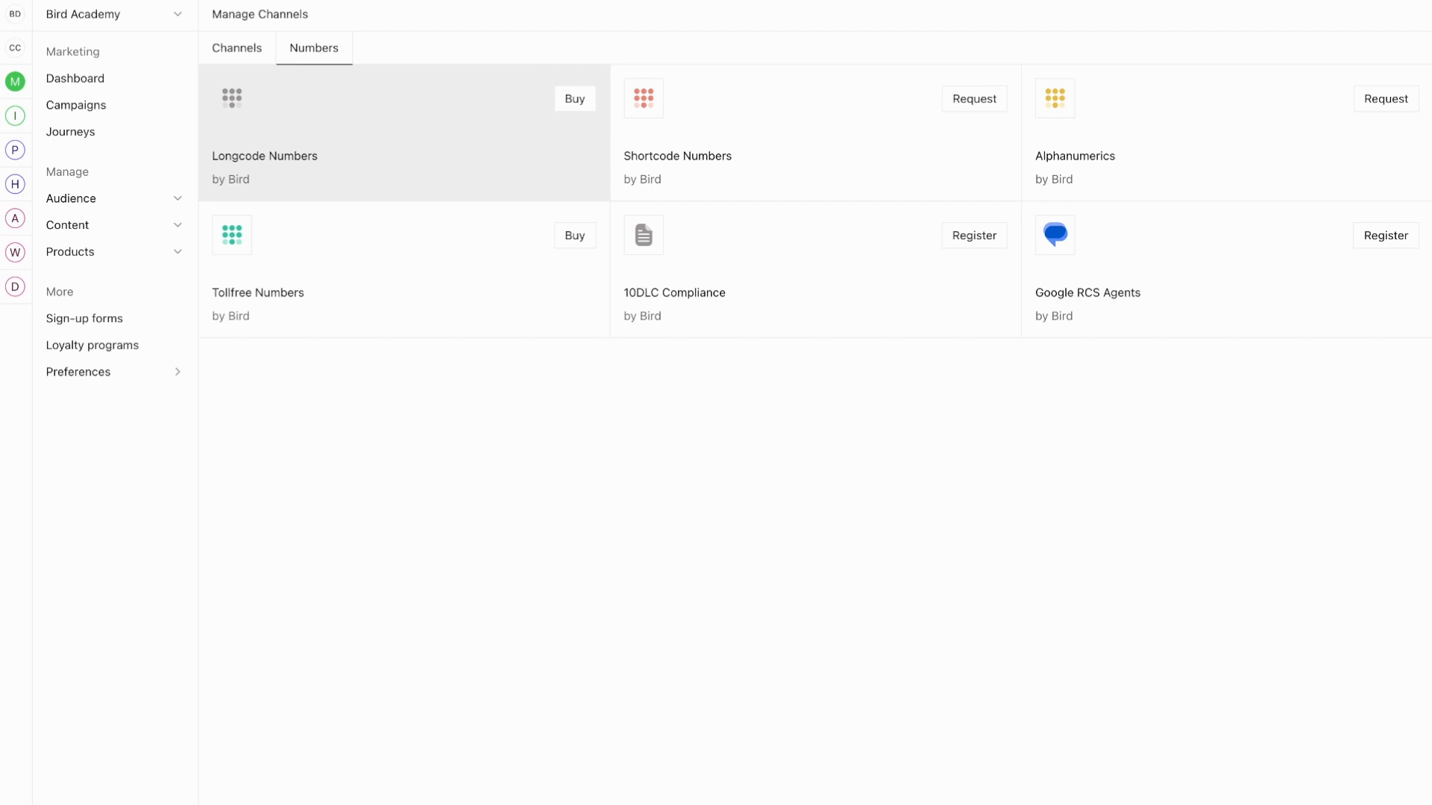
Open Buy Longcode Numbers and filter the country to United Kingdom.
{"action": "left_click", "coordinate": [558, 112]}
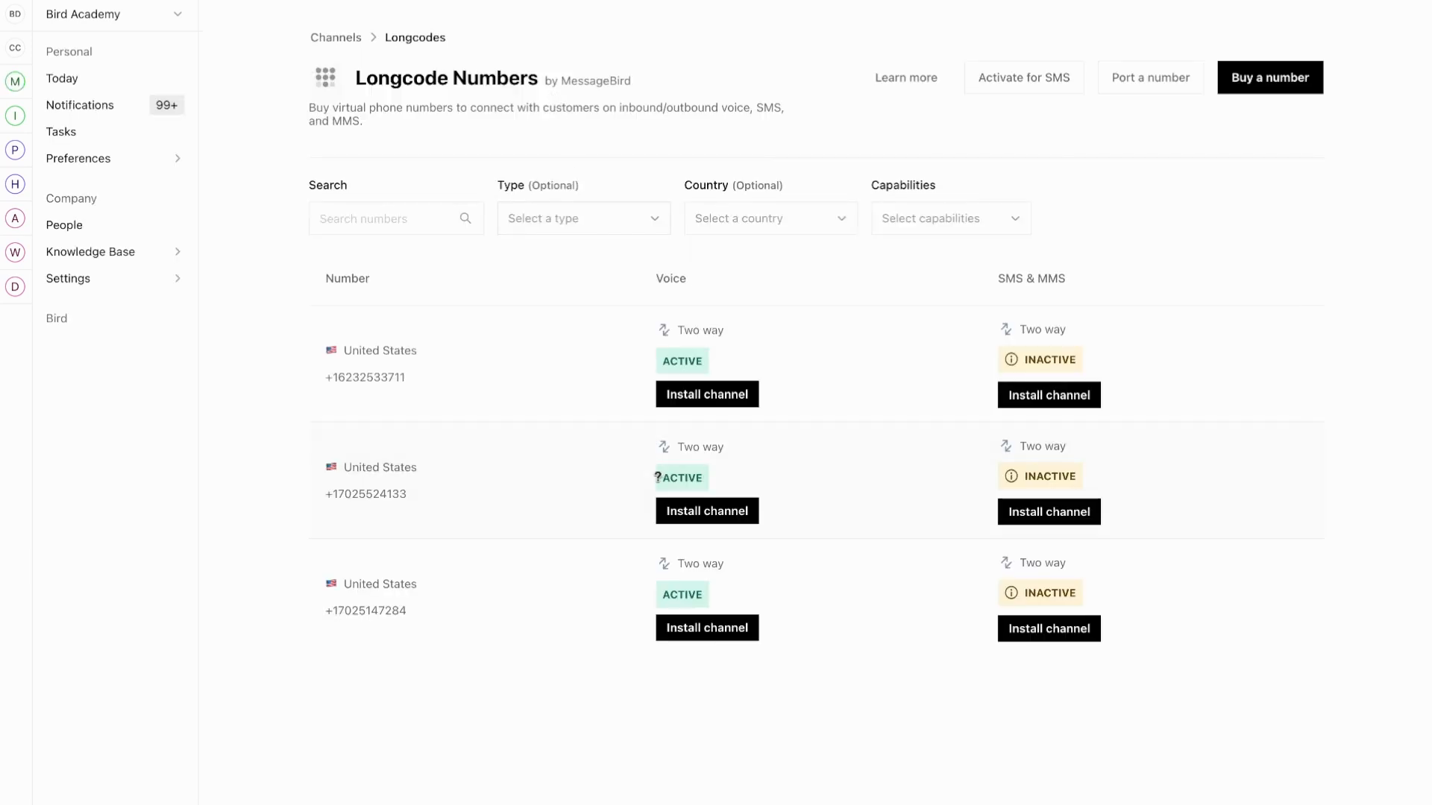
{"action": "left_click", "coordinate": [1243, 85]}
{"action": "left_click", "coordinate": [353, 215]}
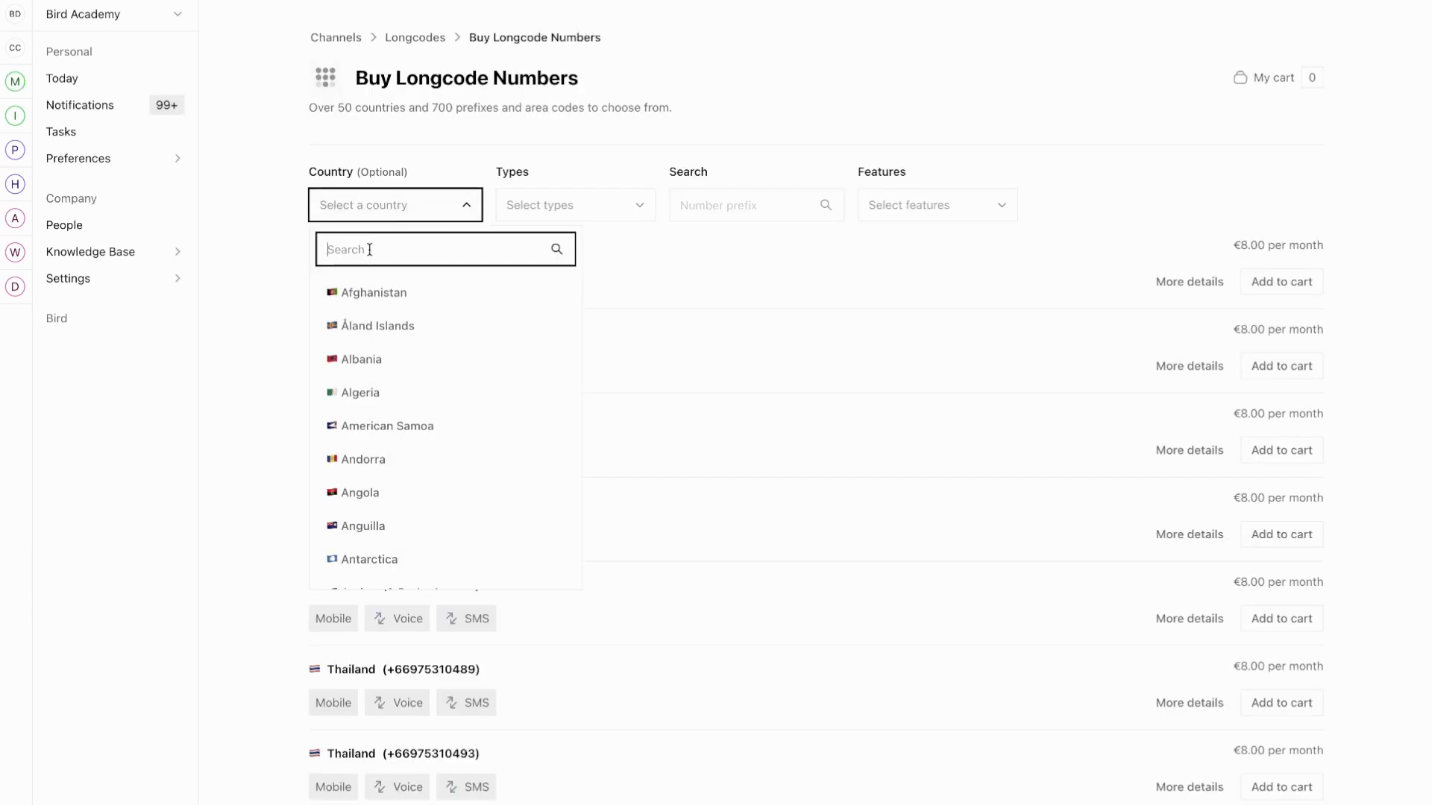
{"action": "type", "text": "united"}
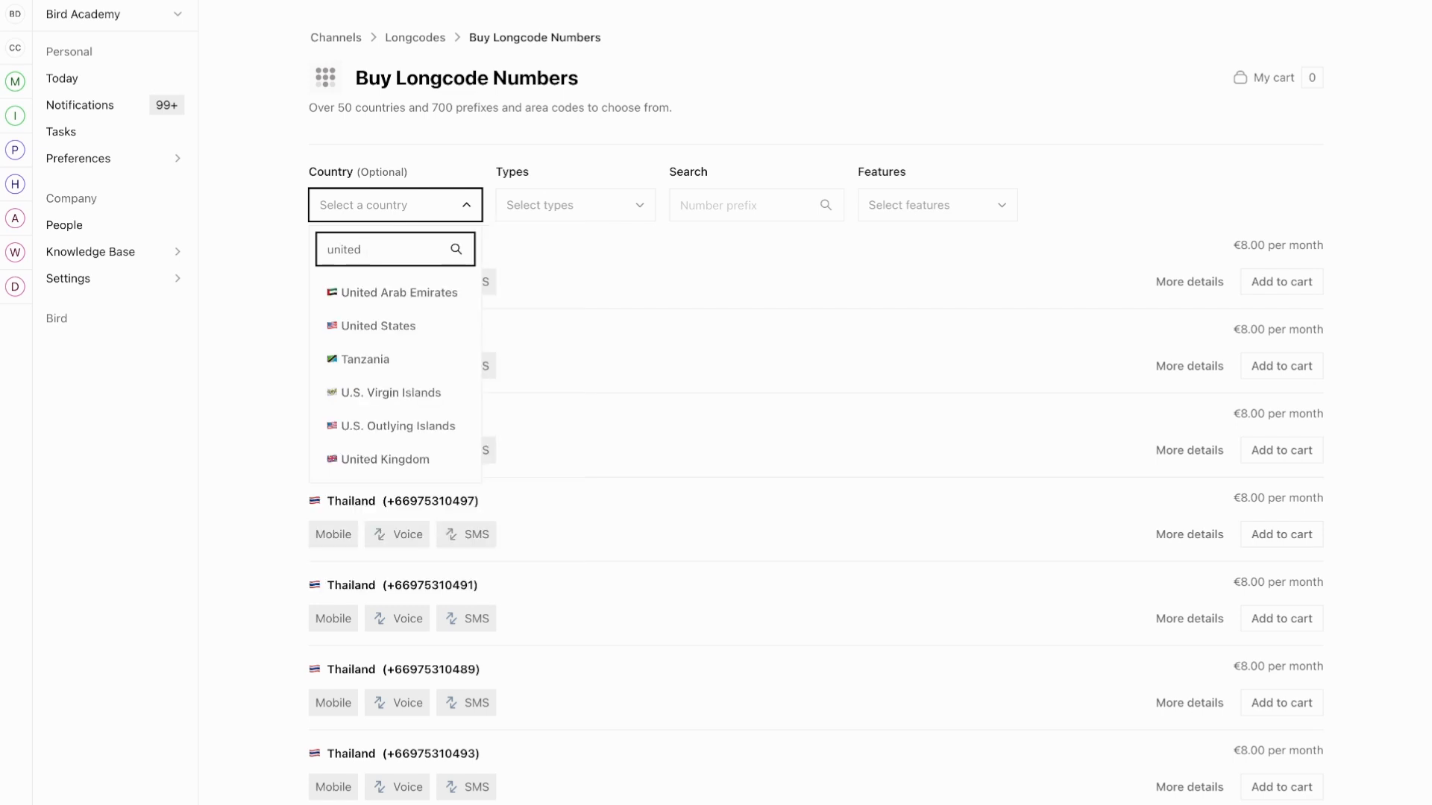
{"action": "left_click", "coordinate": [396, 459]}
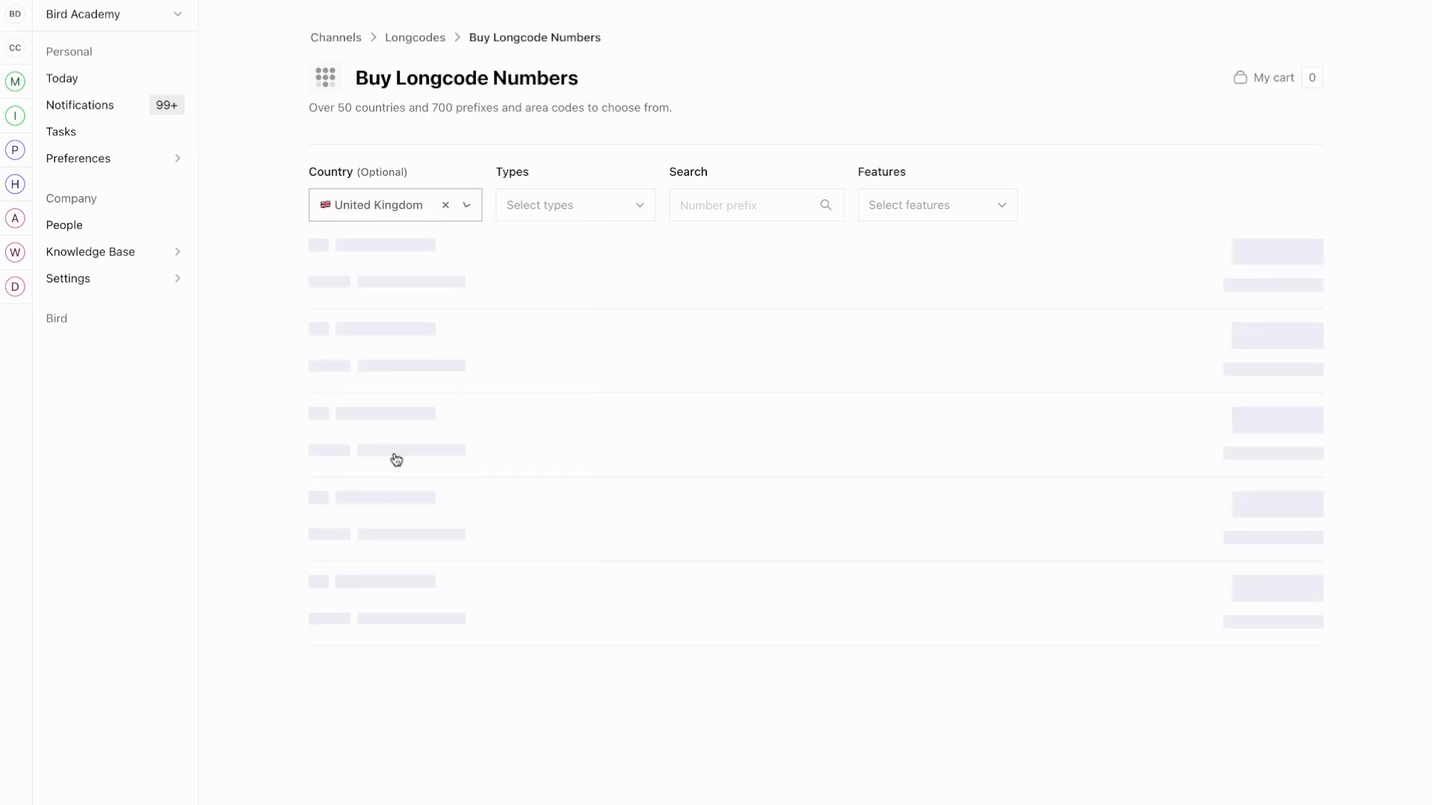
{"action": "scroll", "coordinate": [617, 470], "scroll_direction": "down", "scroll_amount": 5}
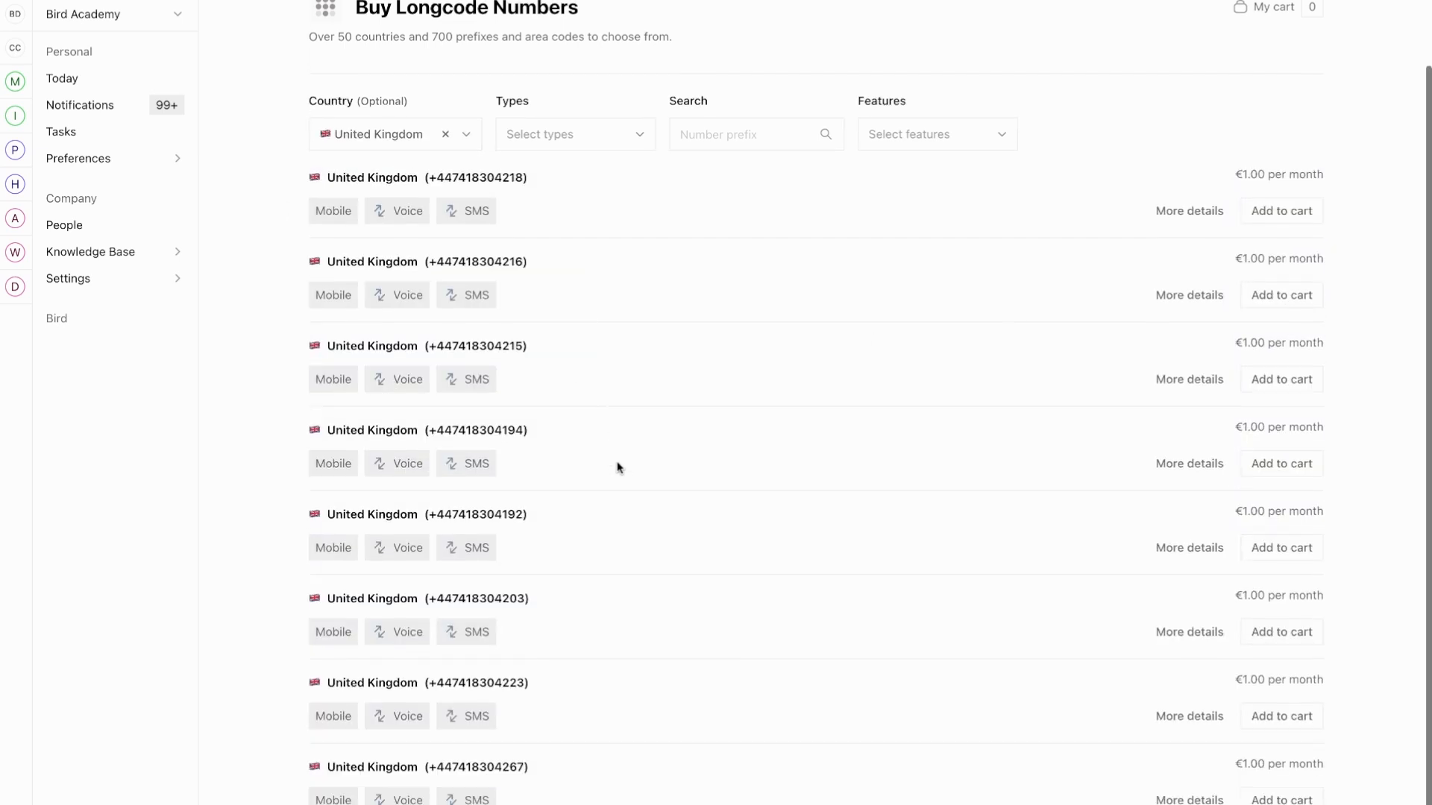
{"action": "scroll", "coordinate": [616, 463], "scroll_direction": "up", "scroll_amount": 5}
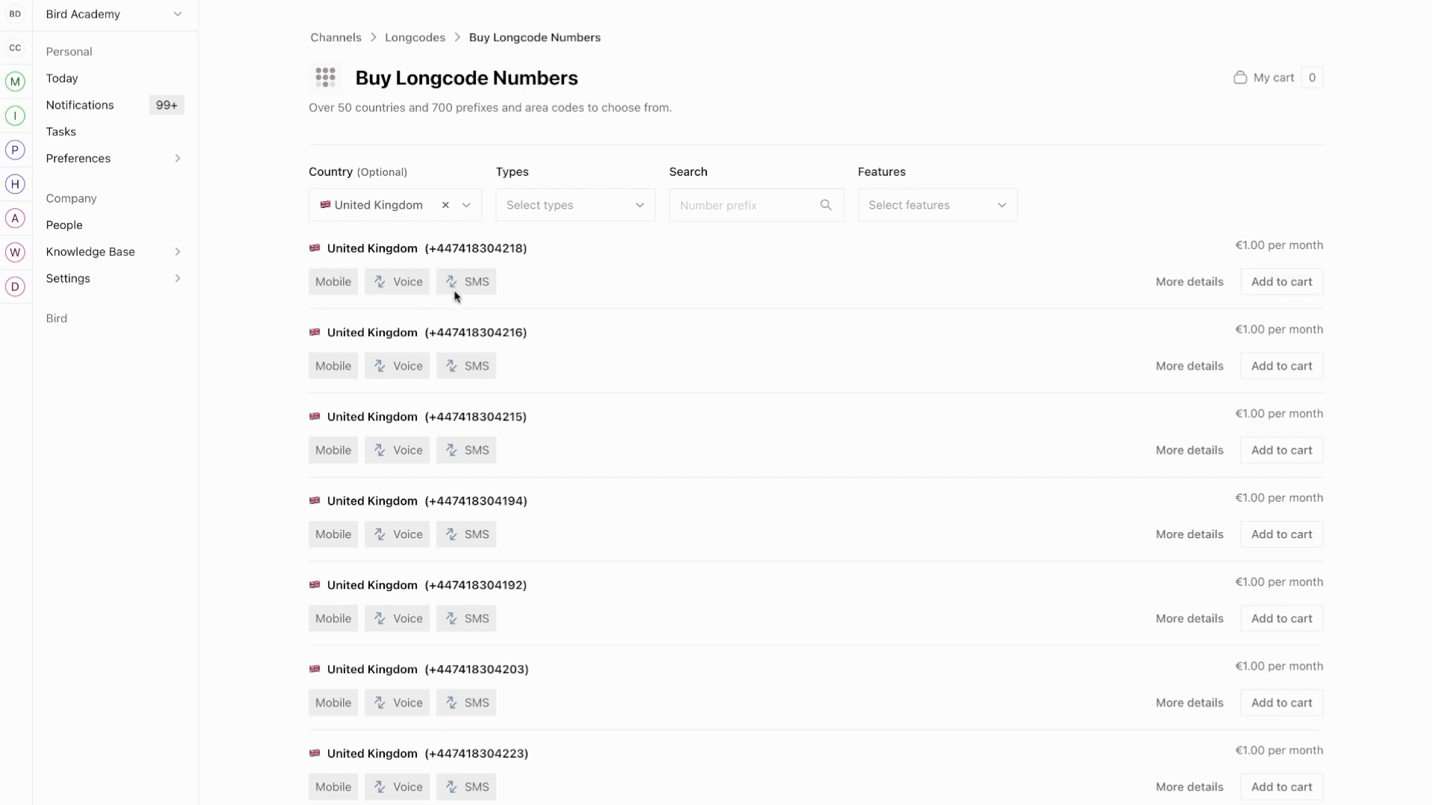
Add the first UK longcode number to the cart and process the €1.00/month payment.
{"action": "left_click", "coordinate": [1297, 291]}
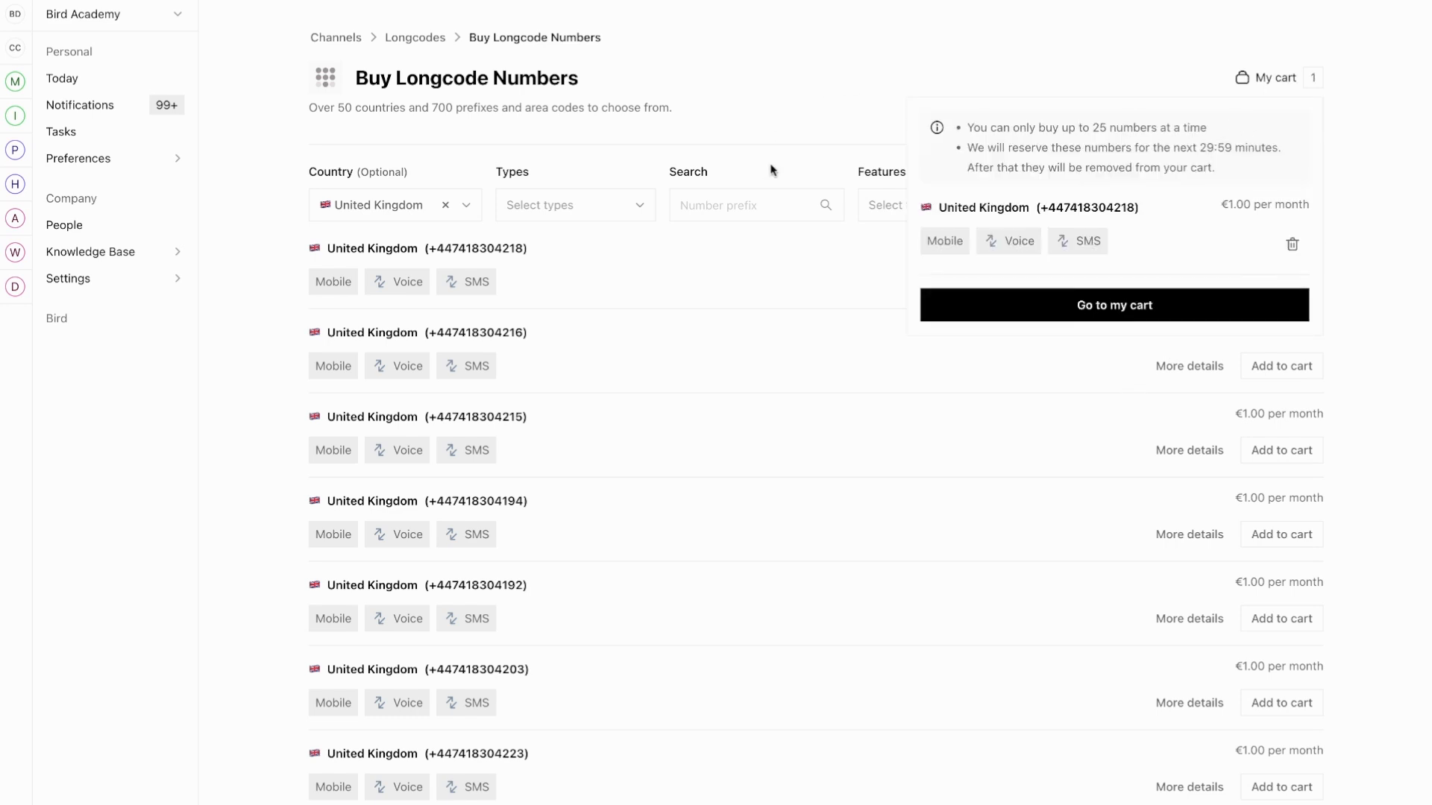
{"action": "left_click", "coordinate": [1137, 306]}
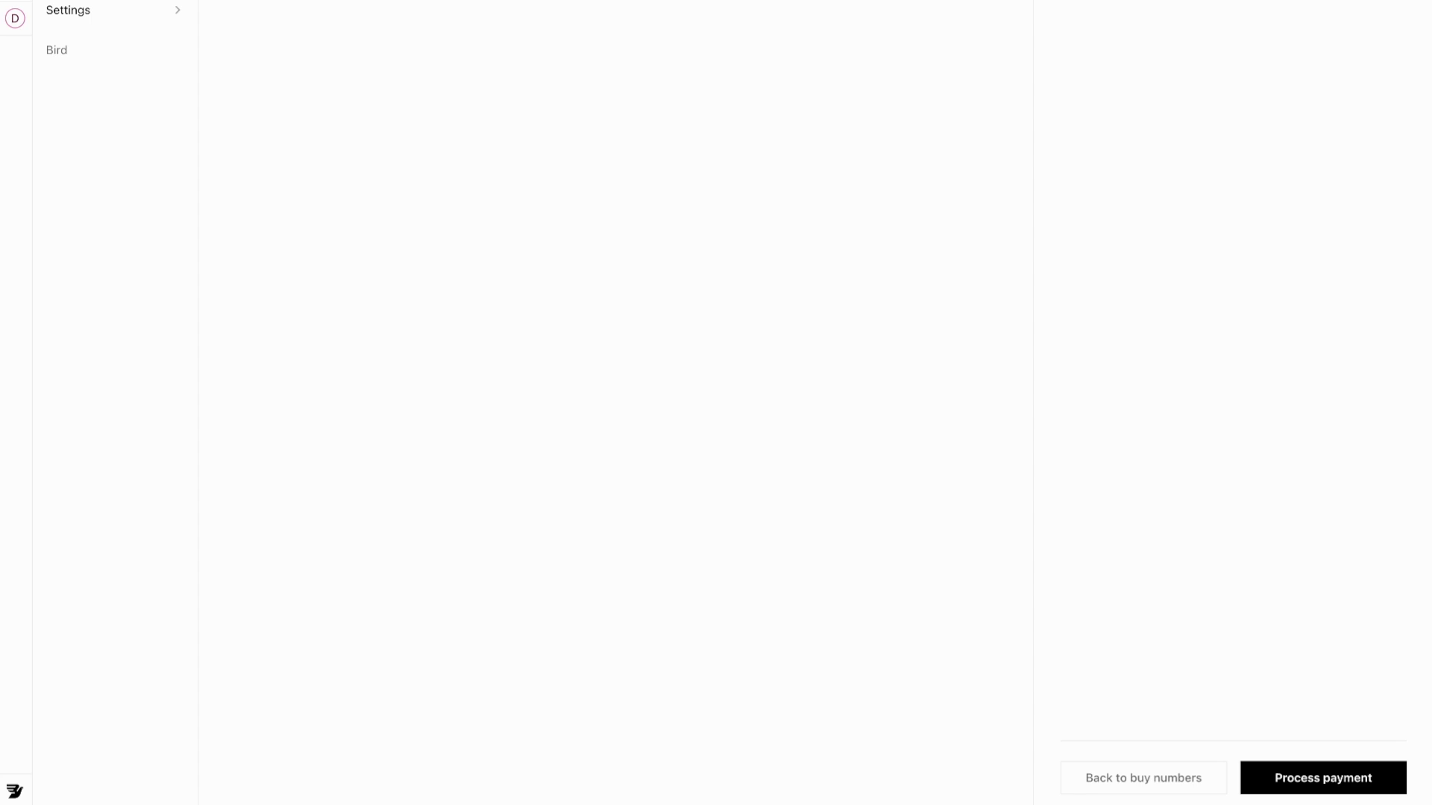
{"action": "left_click", "coordinate": [1323, 778]}
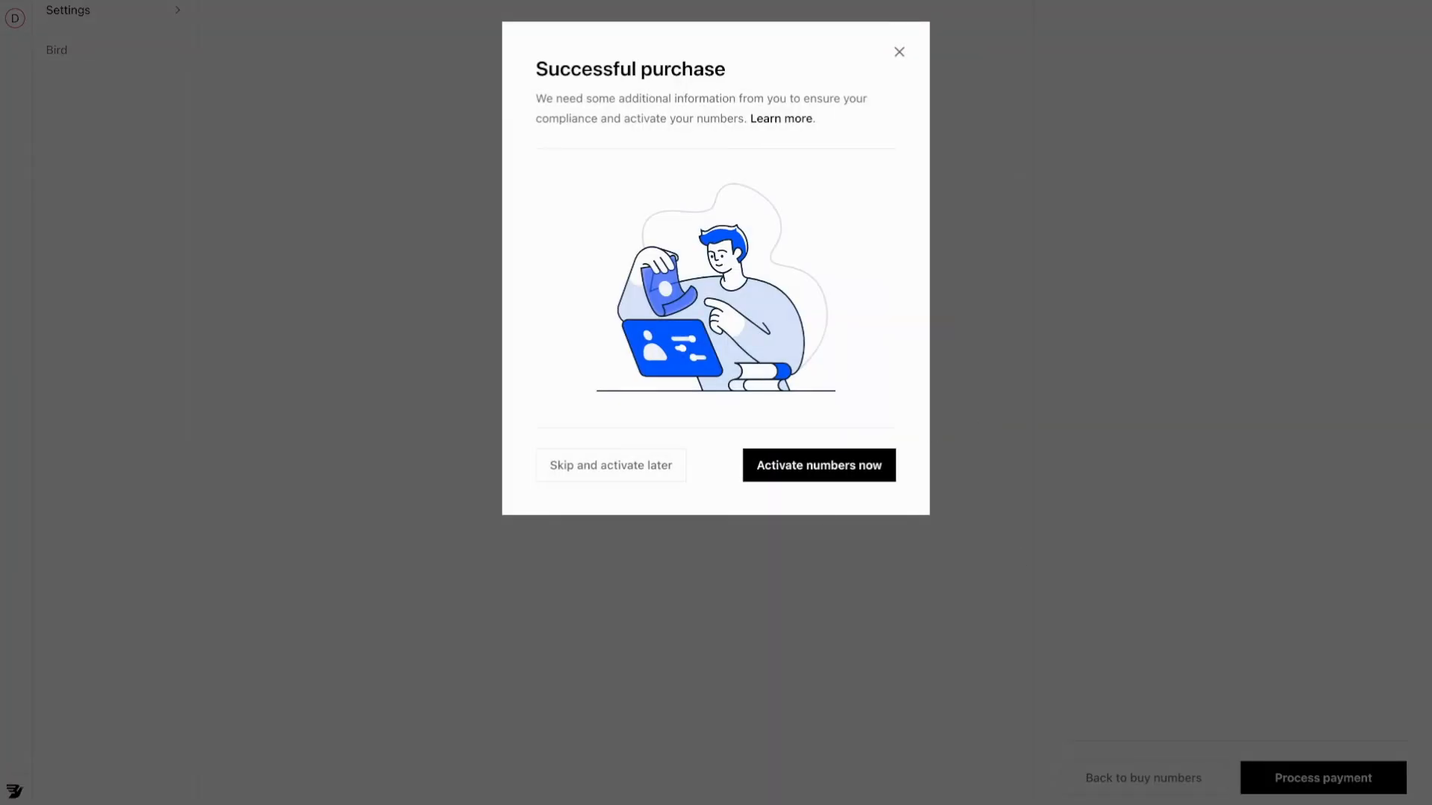
Choose Activate numbers now in the Successful purchase dialog.
{"action": "left_click", "coordinate": [832, 470]}
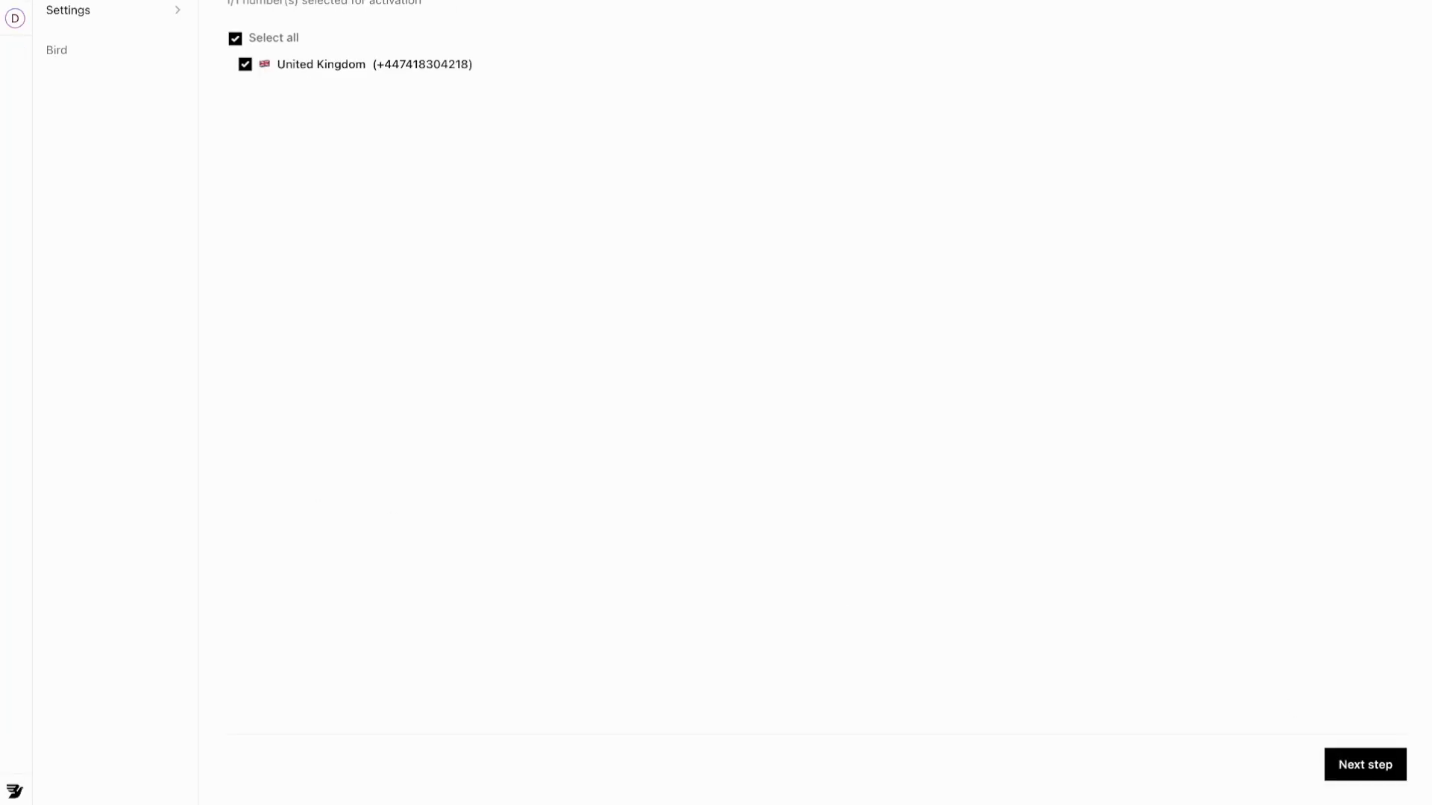
Continue to the company details step and preview the existing KYC submissions list.
{"action": "left_click", "coordinate": [1382, 768]}
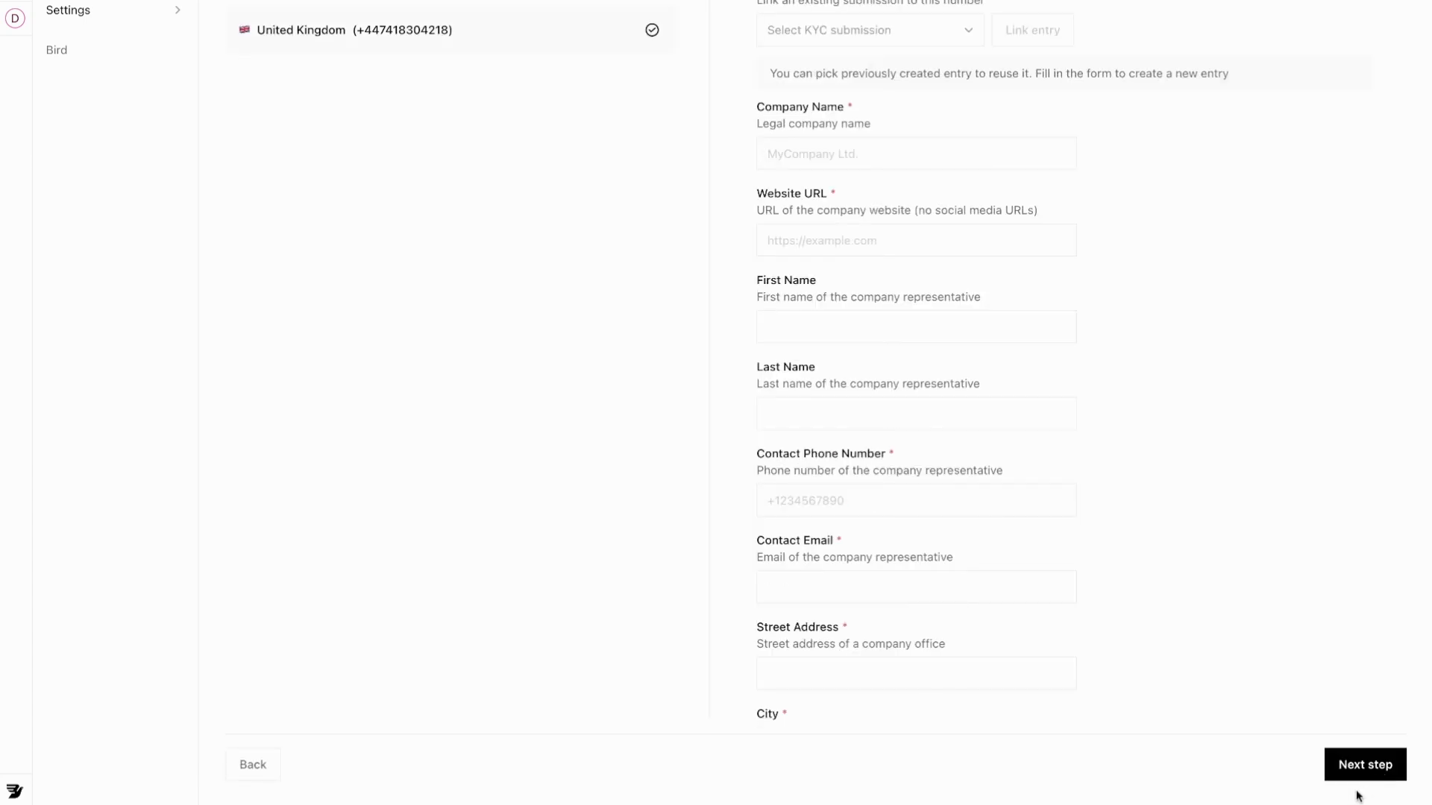
{"action": "scroll", "coordinate": [892, 214], "scroll_direction": "down", "scroll_amount": 5}
{"action": "scroll", "coordinate": [932, 384], "scroll_direction": "up", "scroll_amount": 5}
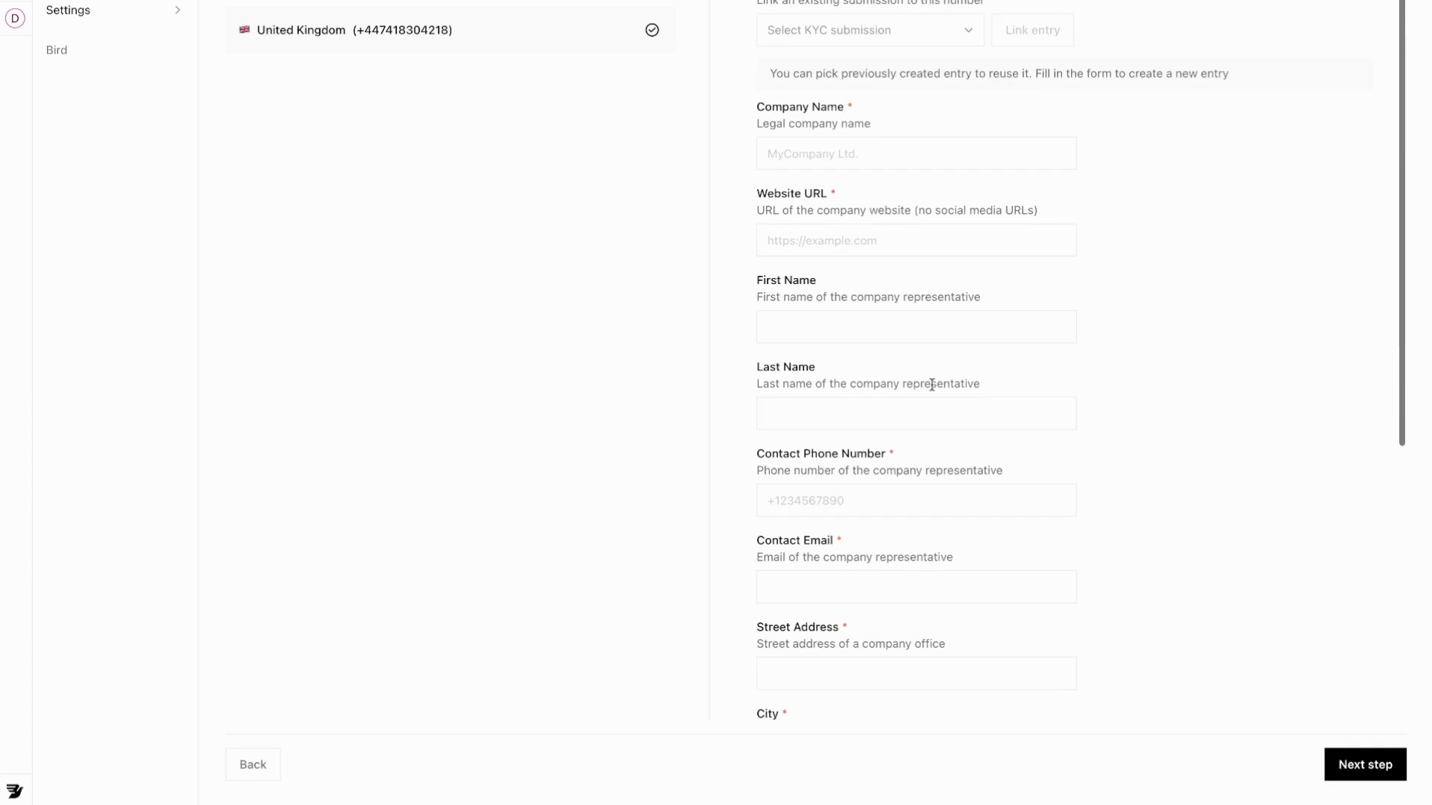
{"action": "left_click", "coordinate": [856, 43]}
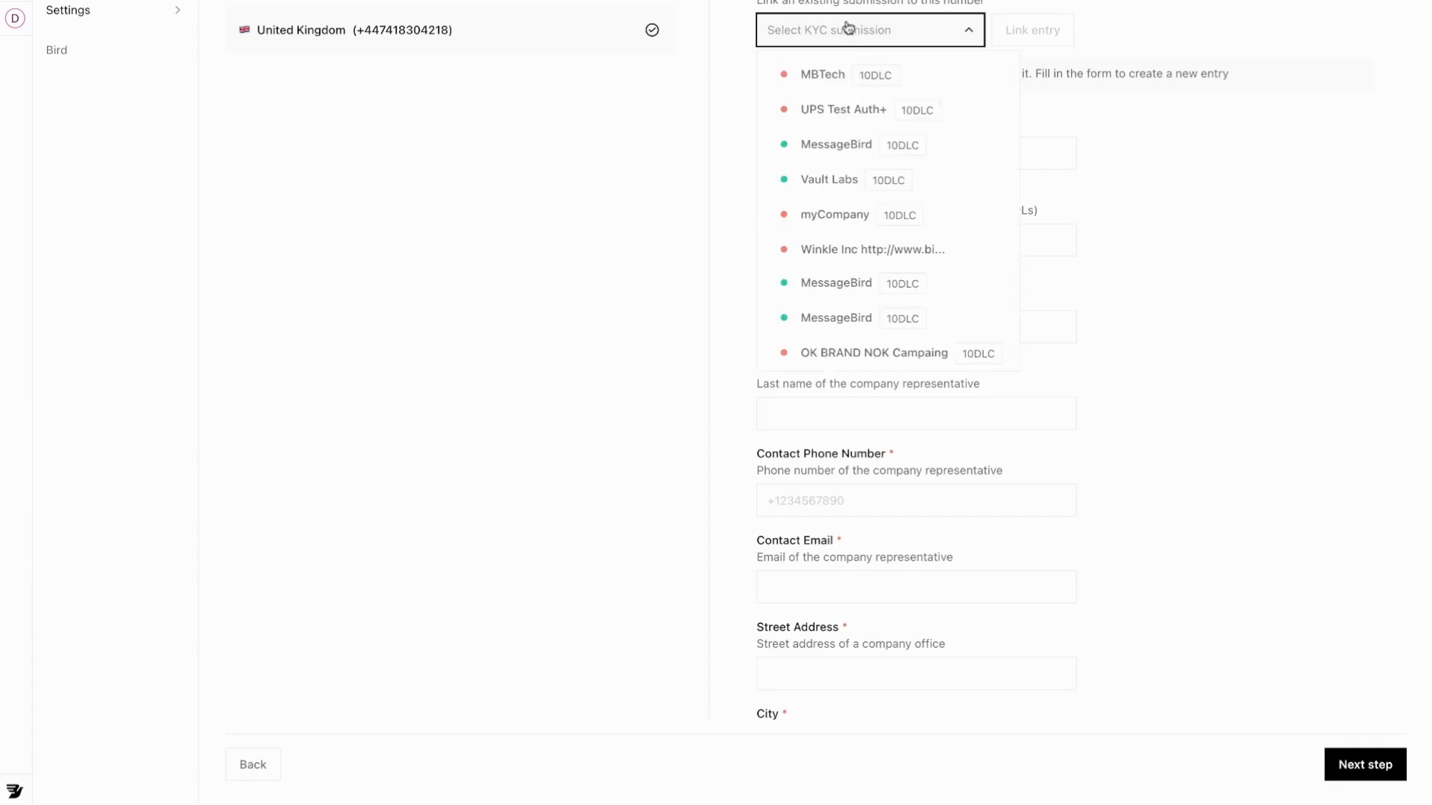
{"action": "scroll", "coordinate": [895, 231], "scroll_direction": "down", "scroll_amount": 1}
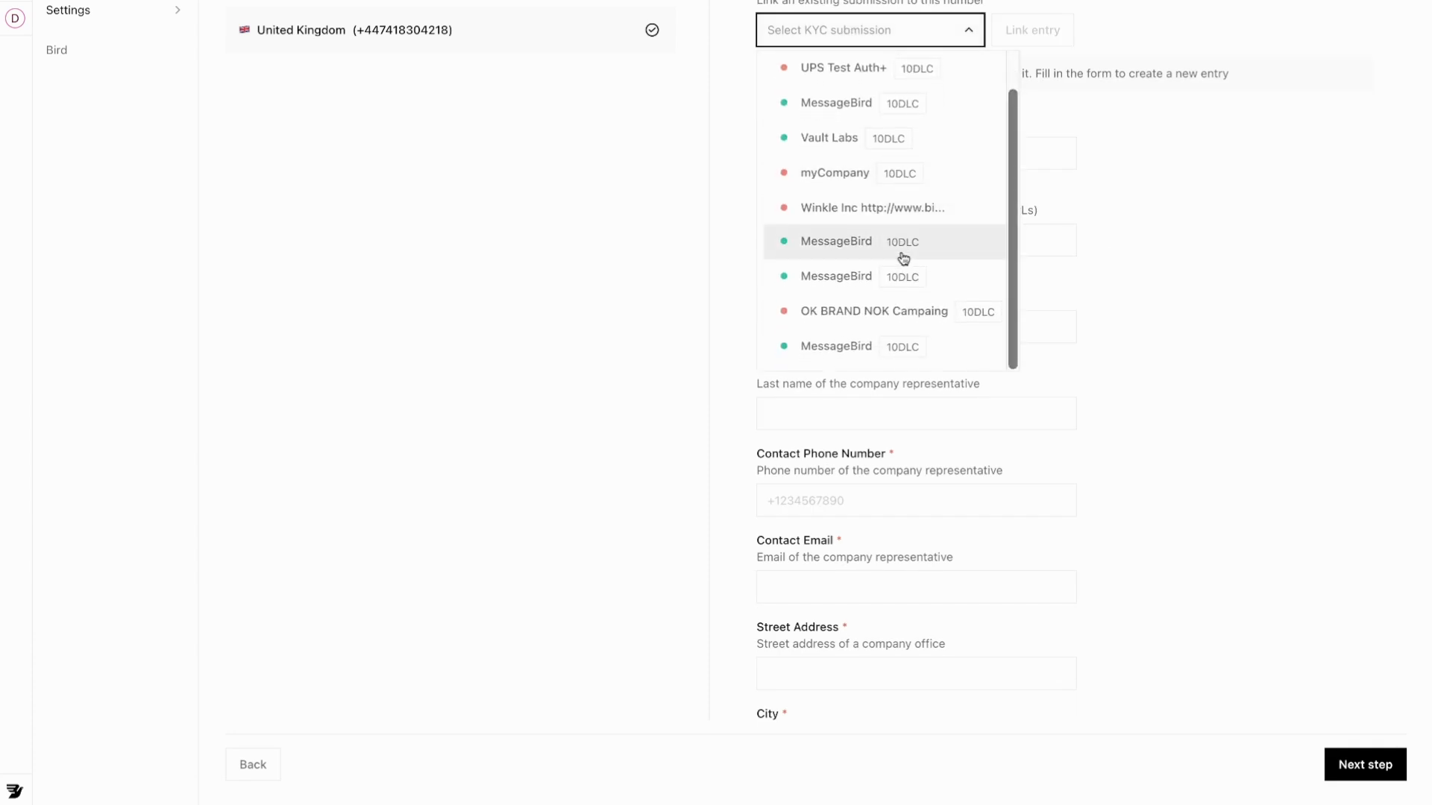
{"action": "scroll", "coordinate": [902, 261], "scroll_direction": "up", "scroll_amount": 1}
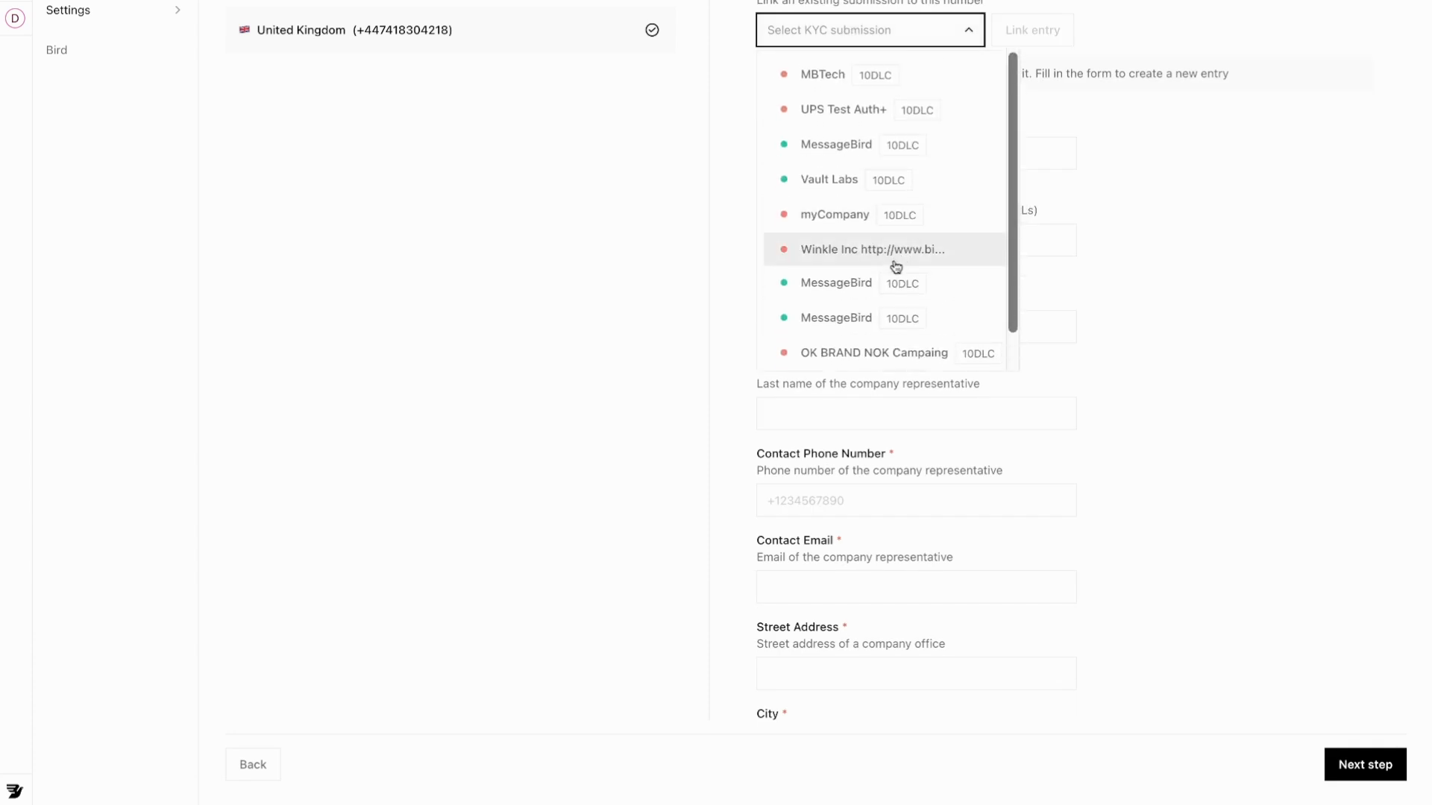
{"action": "left_click", "coordinate": [1209, 180]}
Review the company details form, then reopen the Select KYC submission dropdown.
{"action": "left_click", "coordinate": [859, 146]}
{"action": "scroll", "coordinate": [853, 149], "scroll_direction": "down", "scroll_amount": 5}
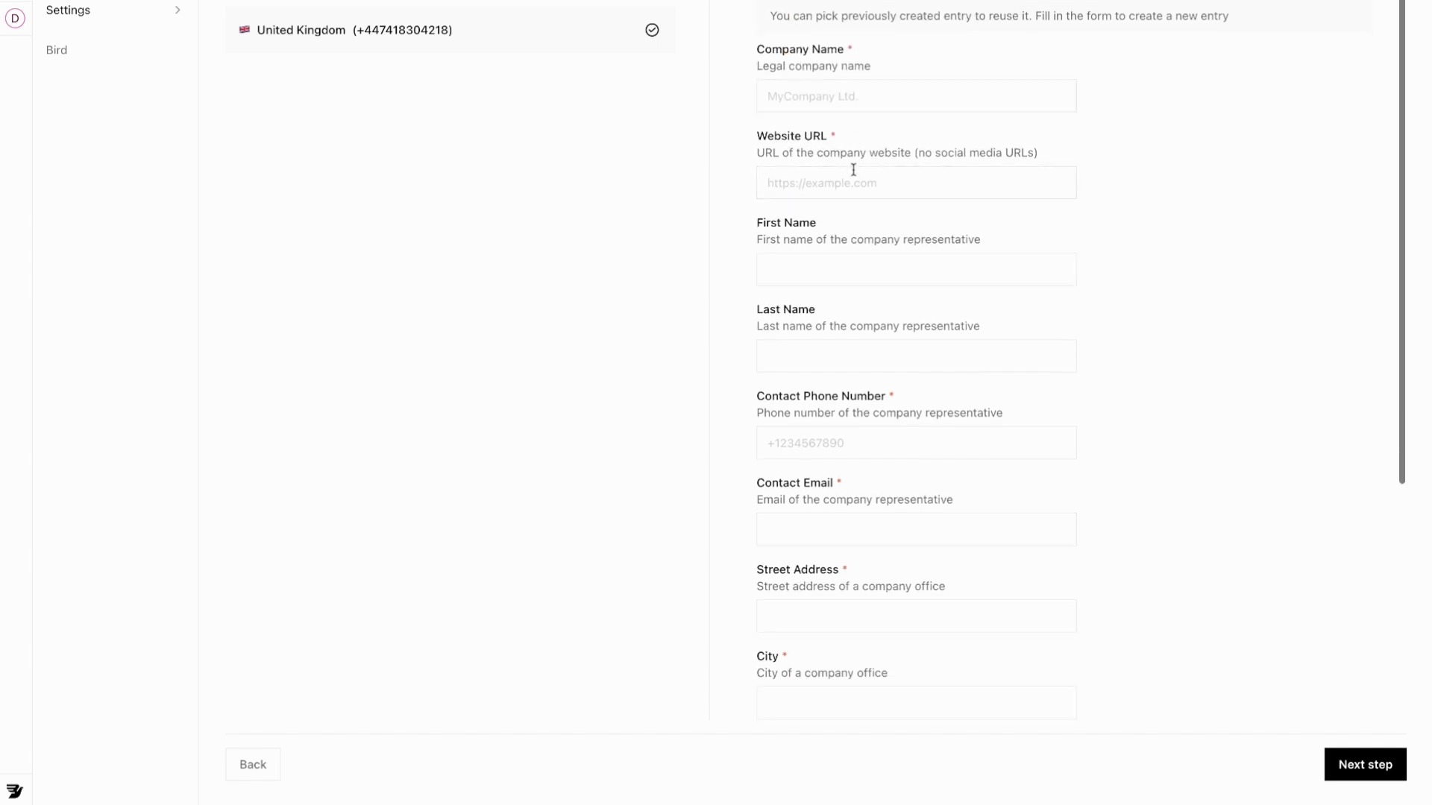
{"action": "scroll", "coordinate": [850, 165], "scroll_direction": "up", "scroll_amount": 5}
{"action": "left_click", "coordinate": [788, 145]}
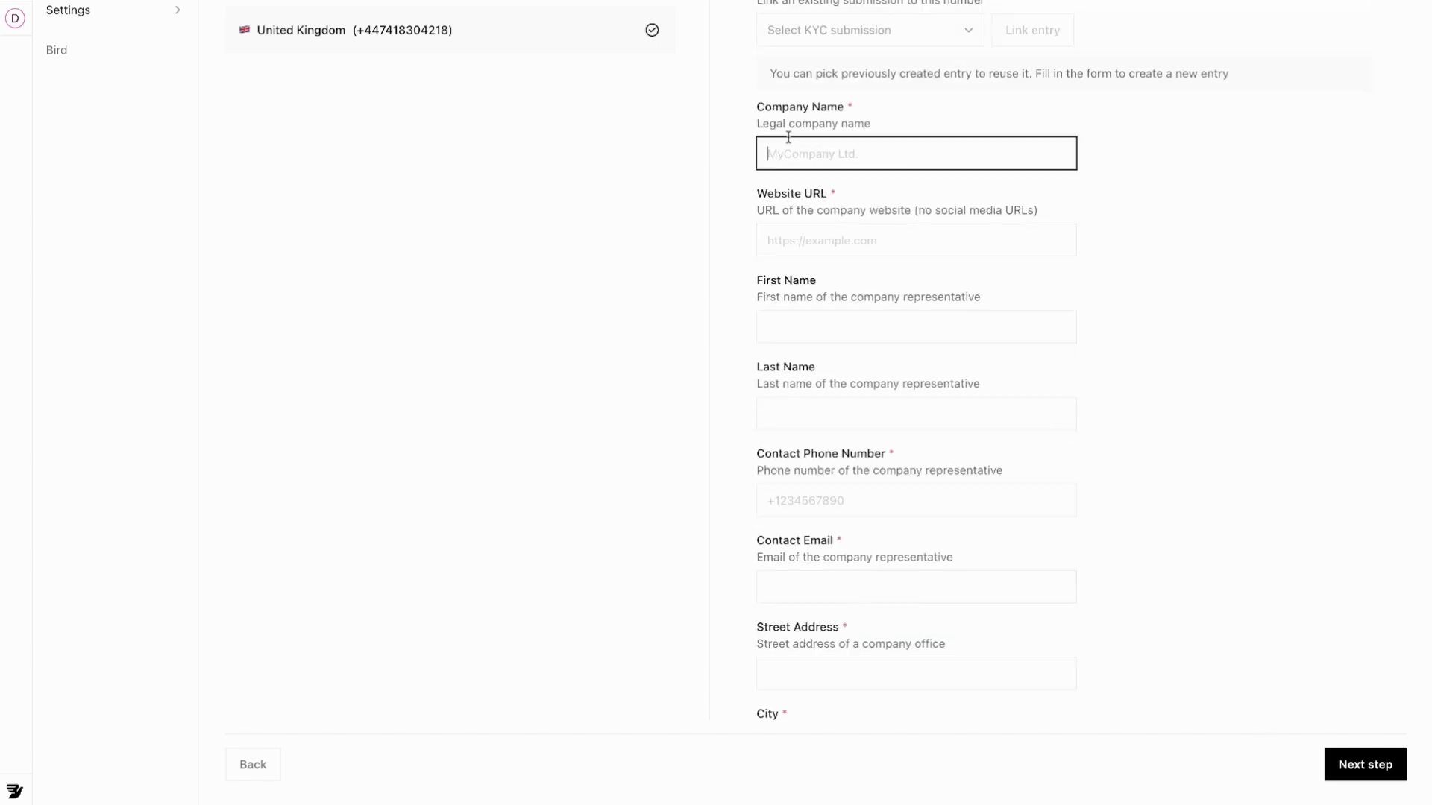
{"action": "scroll", "coordinate": [791, 154], "scroll_direction": "down", "scroll_amount": 2}
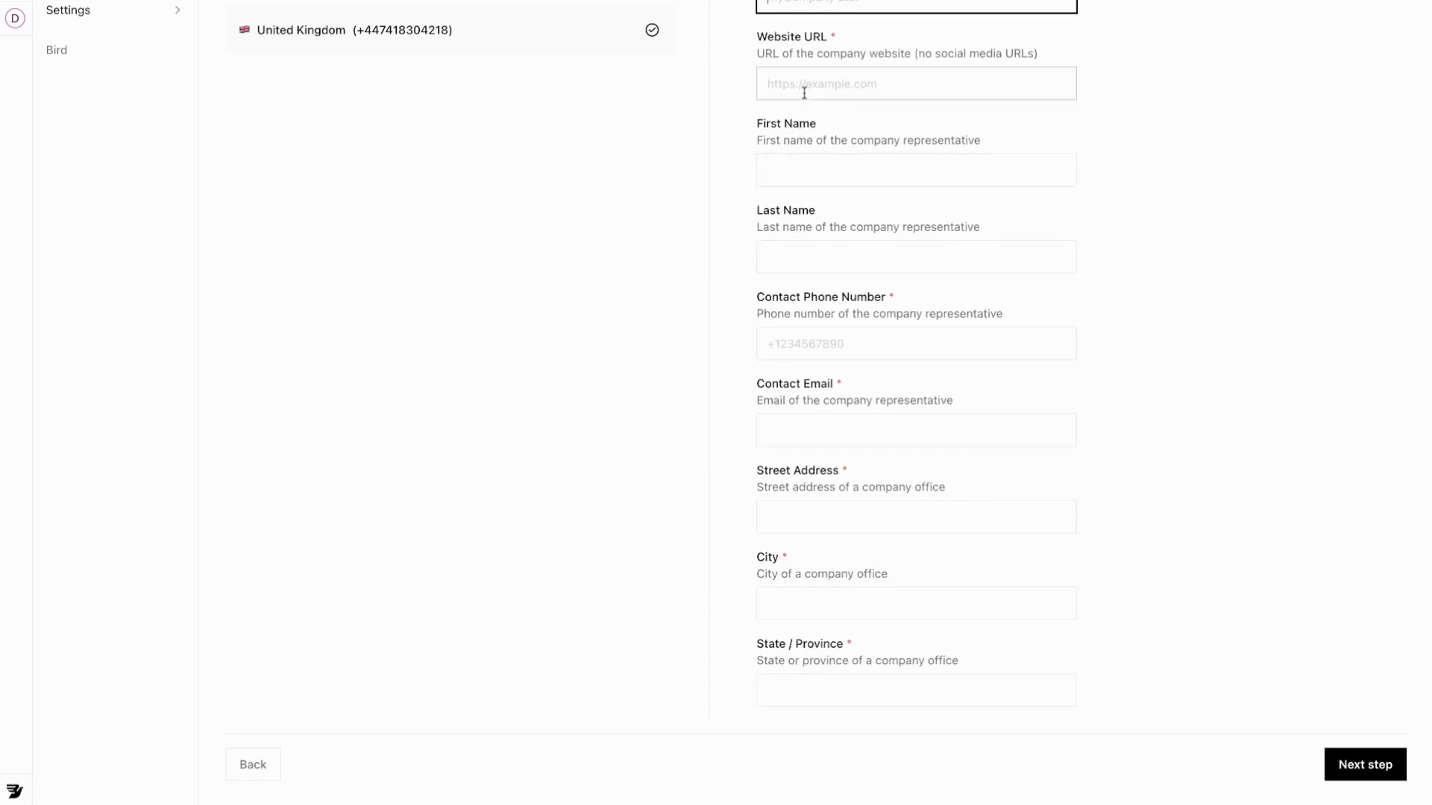
{"action": "scroll", "coordinate": [809, 373], "scroll_direction": "down", "scroll_amount": 3}
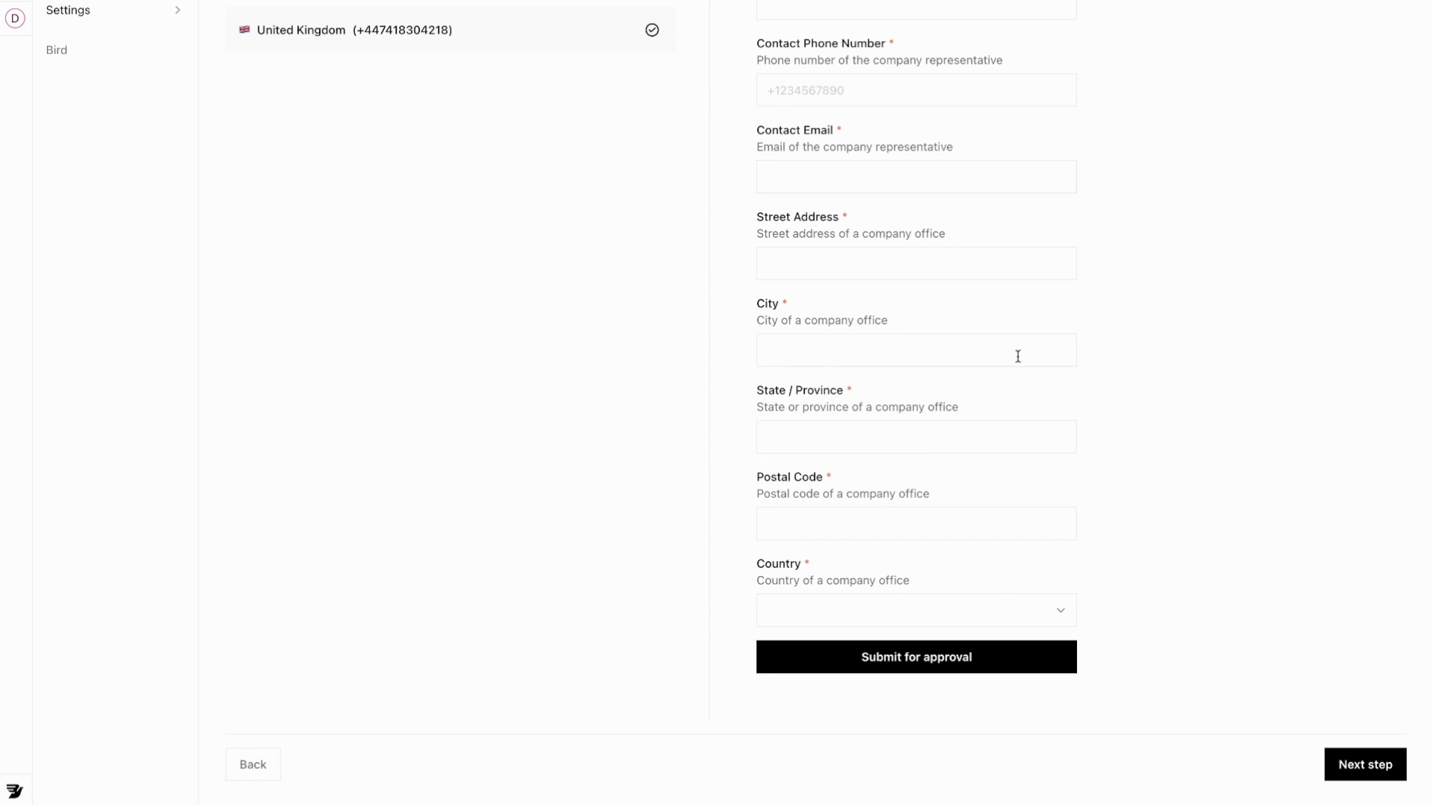
{"action": "scroll", "coordinate": [999, 377], "scroll_direction": "up", "scroll_amount": 5}
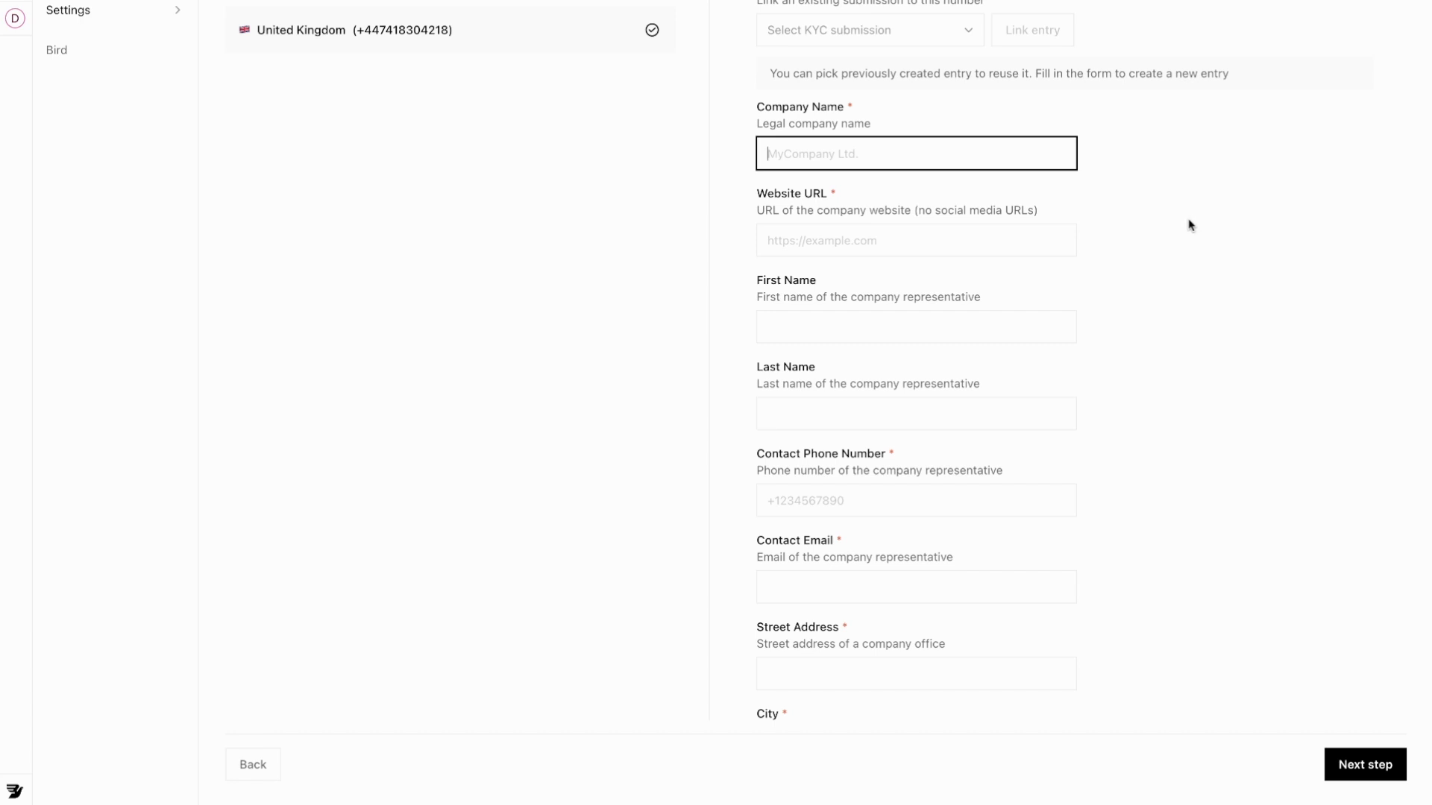
{"action": "left_click", "coordinate": [845, 34]}
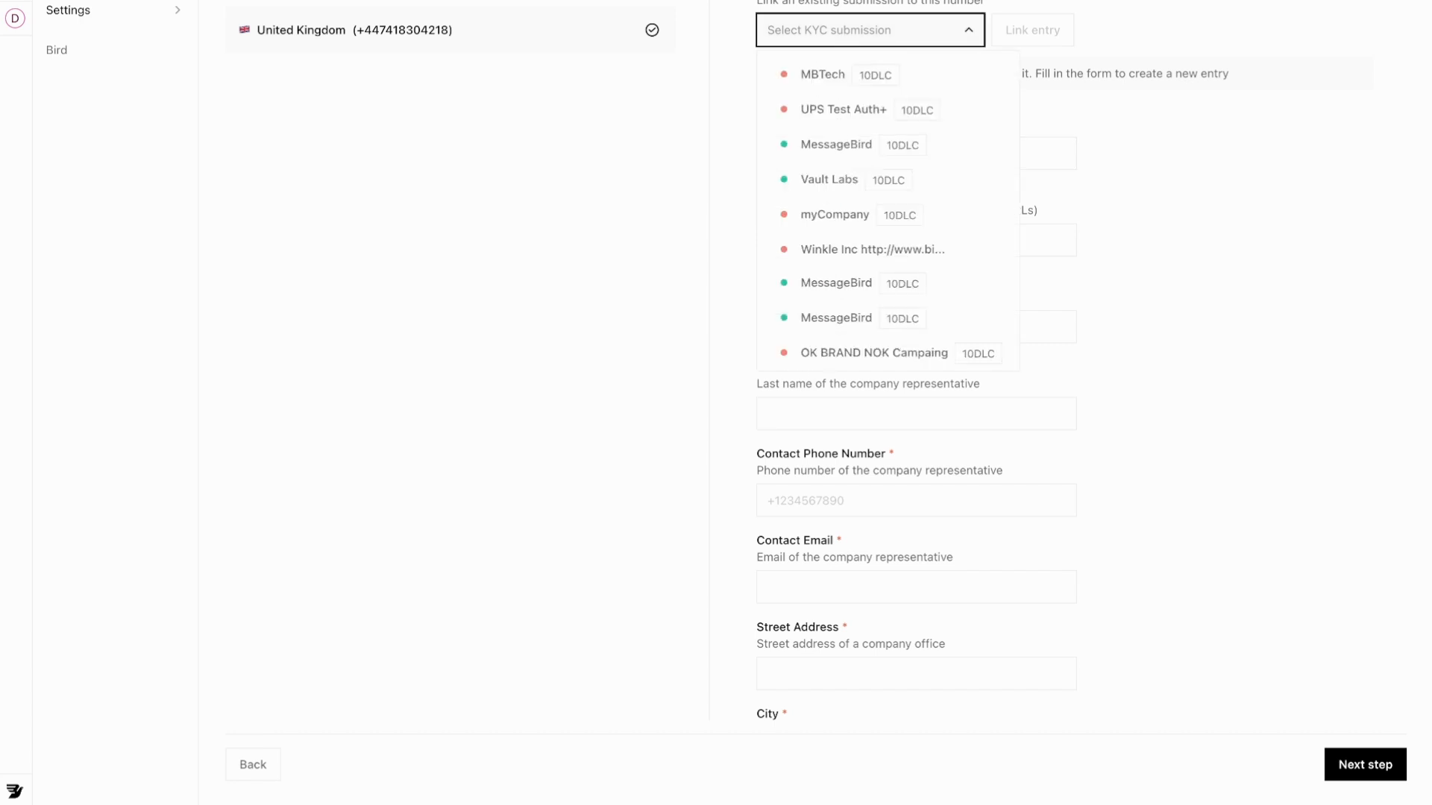
{"action": "mouse_move", "coordinate": [856, 149]}
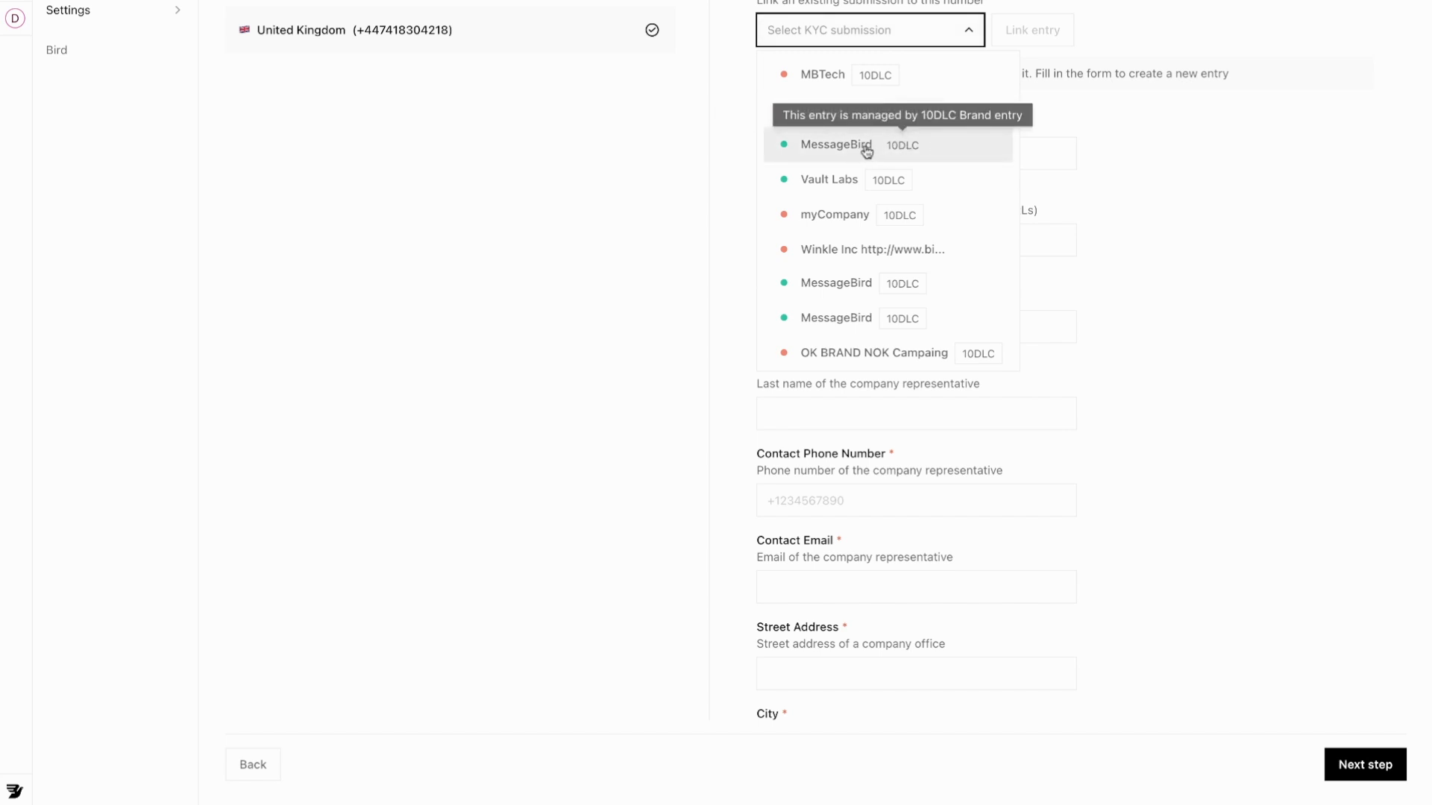
Link the MessageBird KYC entry to the UK number and advance to Register use case.
{"action": "left_click", "coordinate": [866, 151]}
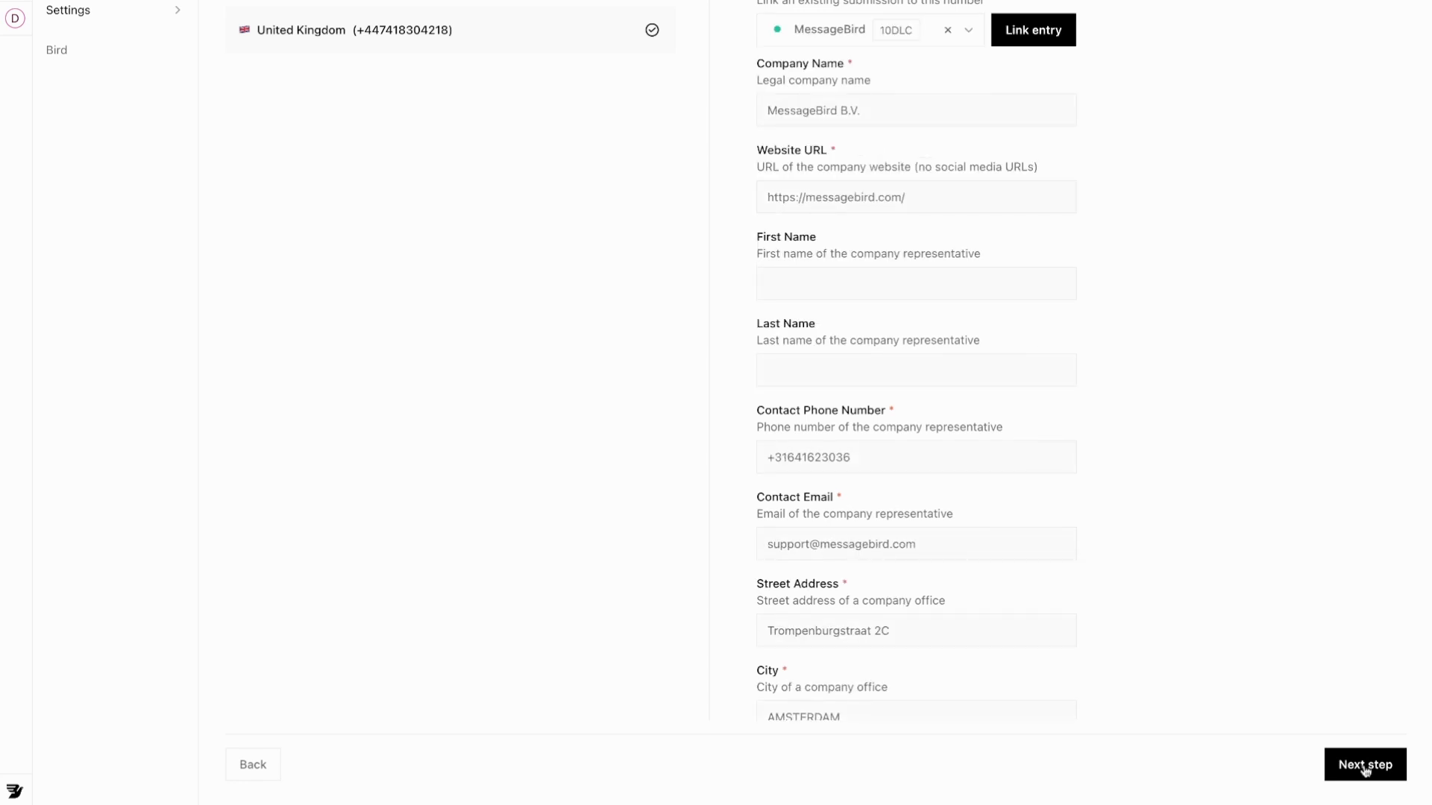
{"action": "left_click", "coordinate": [1023, 32]}
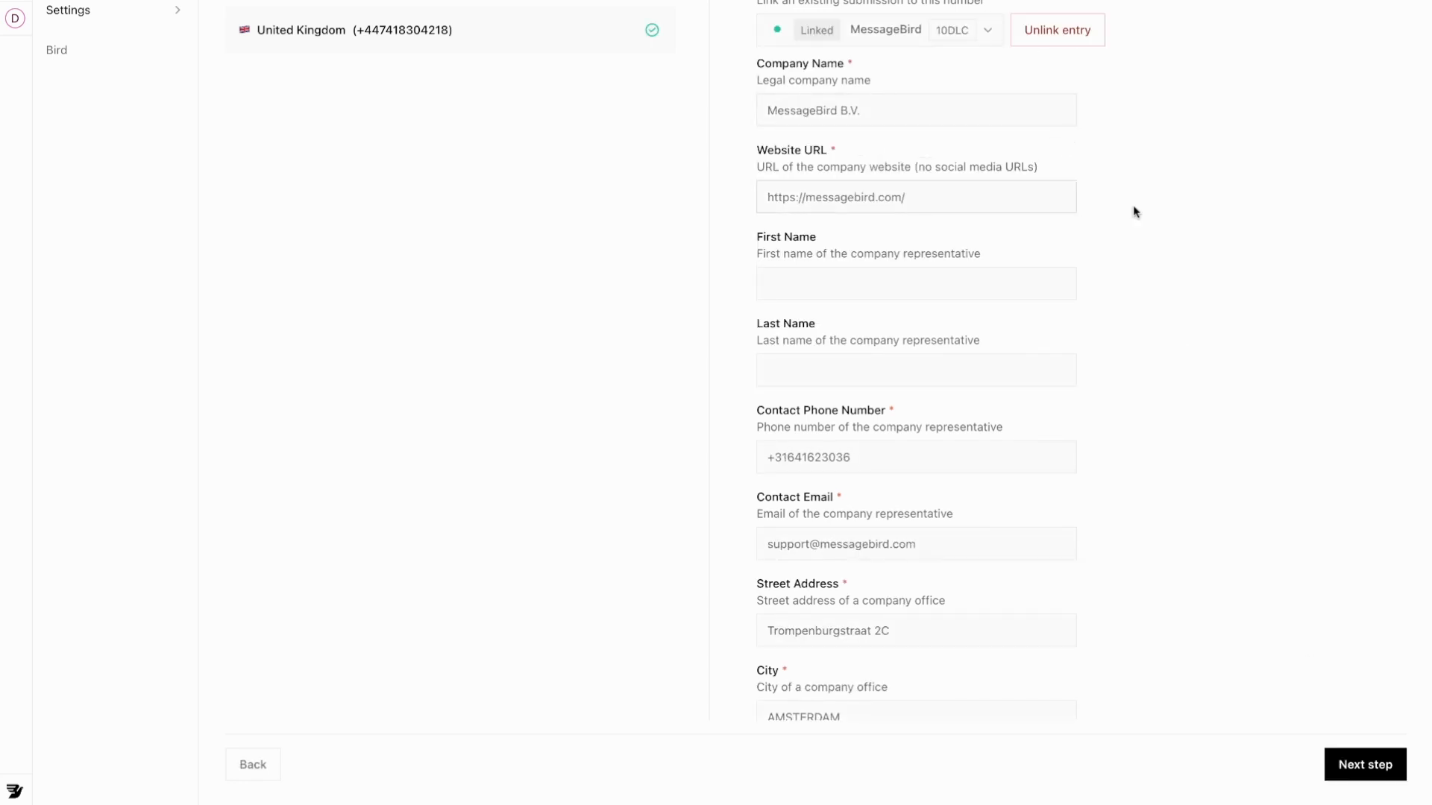
{"action": "left_click", "coordinate": [1356, 768]}
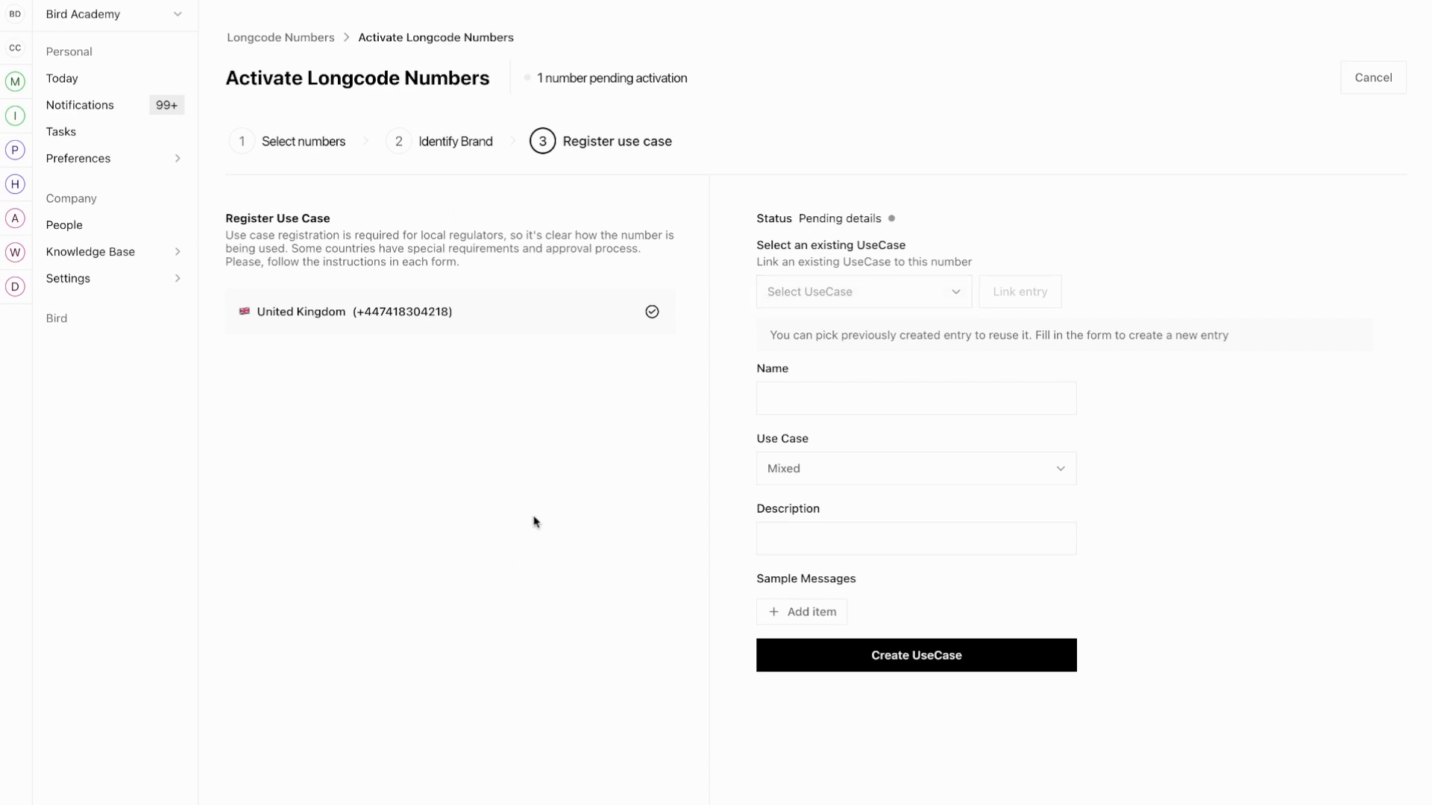
Name the new use case 'Support' with category Customer Care.
{"action": "left_click", "coordinate": [810, 302]}
{"action": "left_click", "coordinate": [810, 302]}
{"action": "left_click", "coordinate": [915, 398]}
{"action": "type", "text": "Su"}
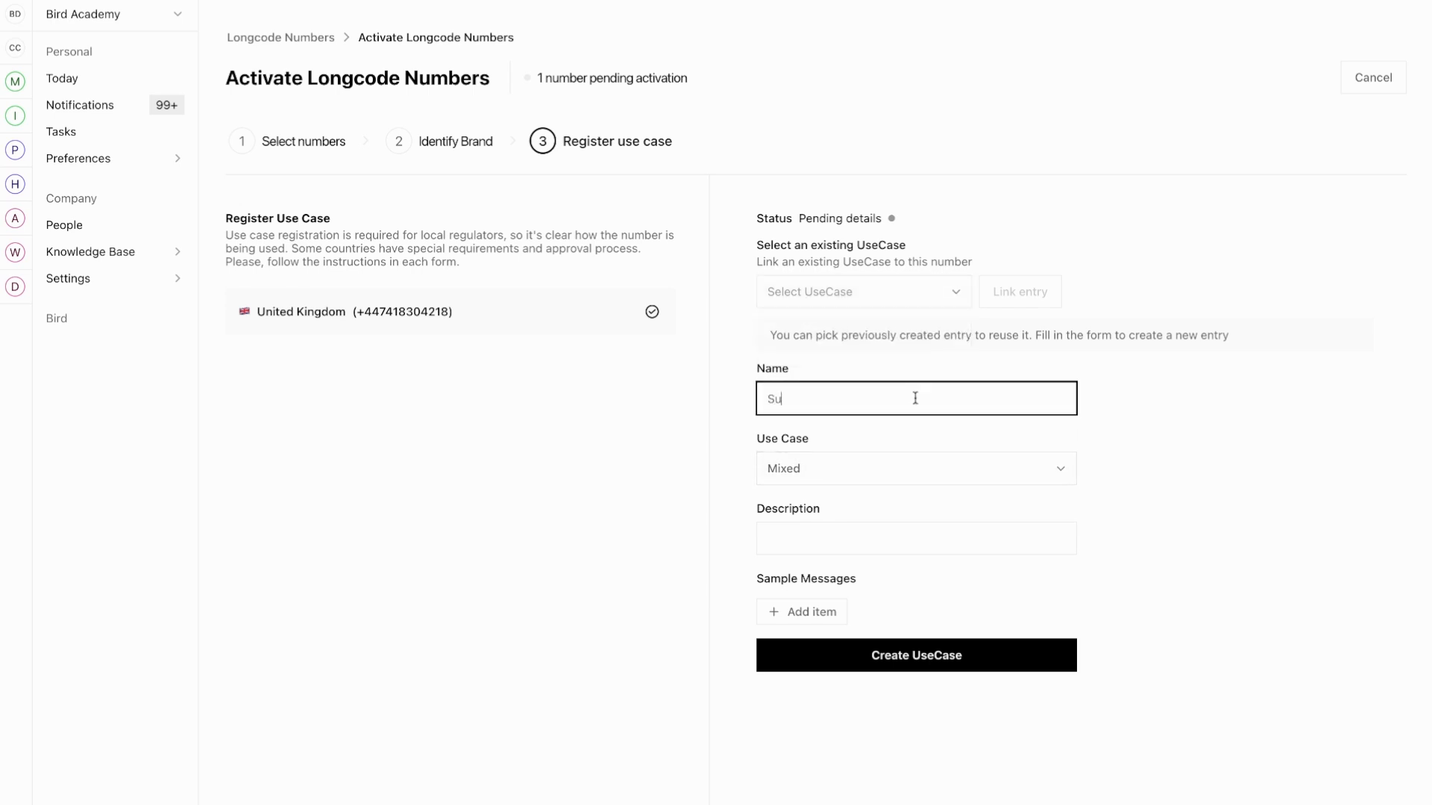
{"action": "type", "text": "pport"}
{"action": "left_click", "coordinate": [920, 475]}
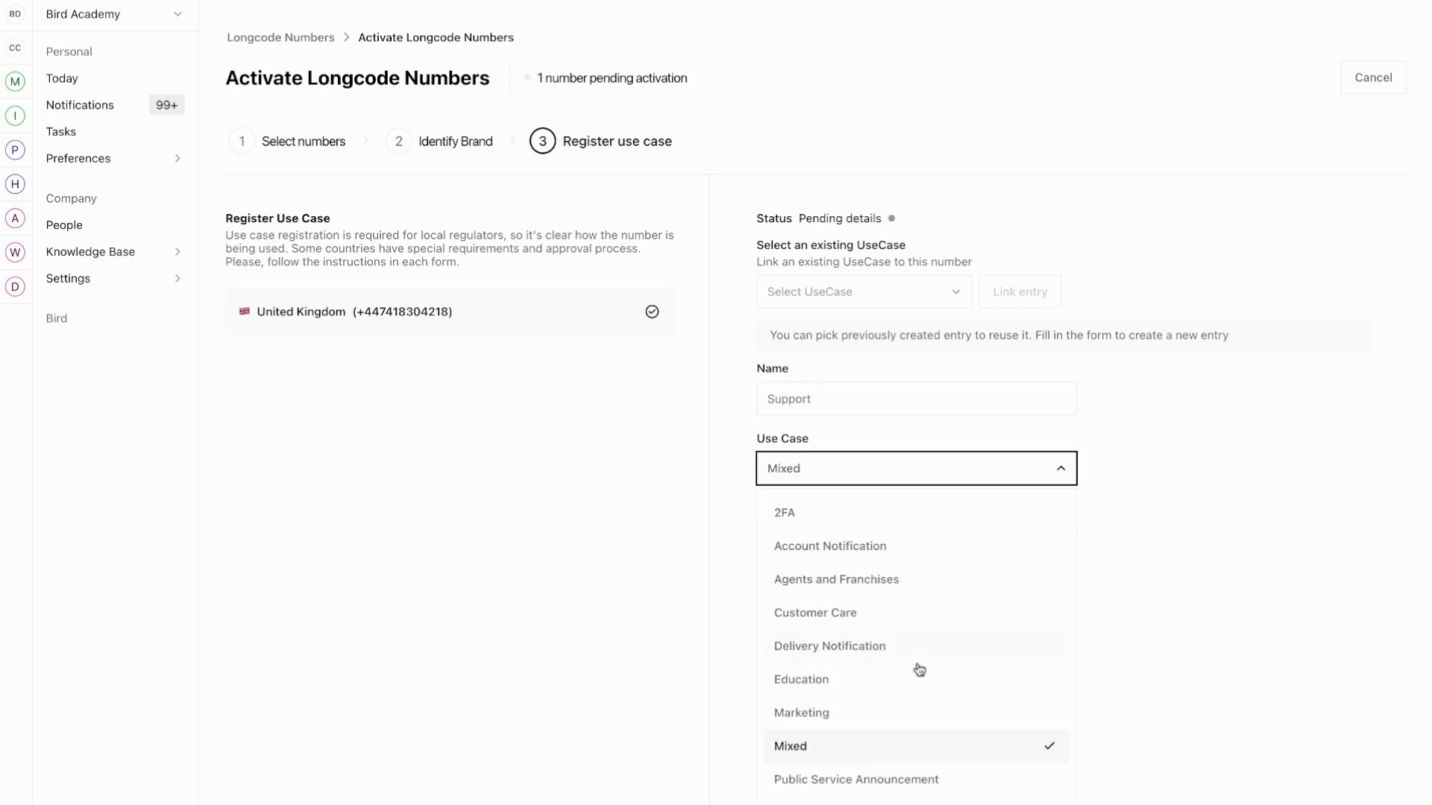
{"action": "scroll", "coordinate": [917, 668], "scroll_direction": "down", "scroll_amount": 1}
{"action": "scroll", "coordinate": [895, 657], "scroll_direction": "up", "scroll_amount": 1}
{"action": "left_click", "coordinate": [830, 618]}
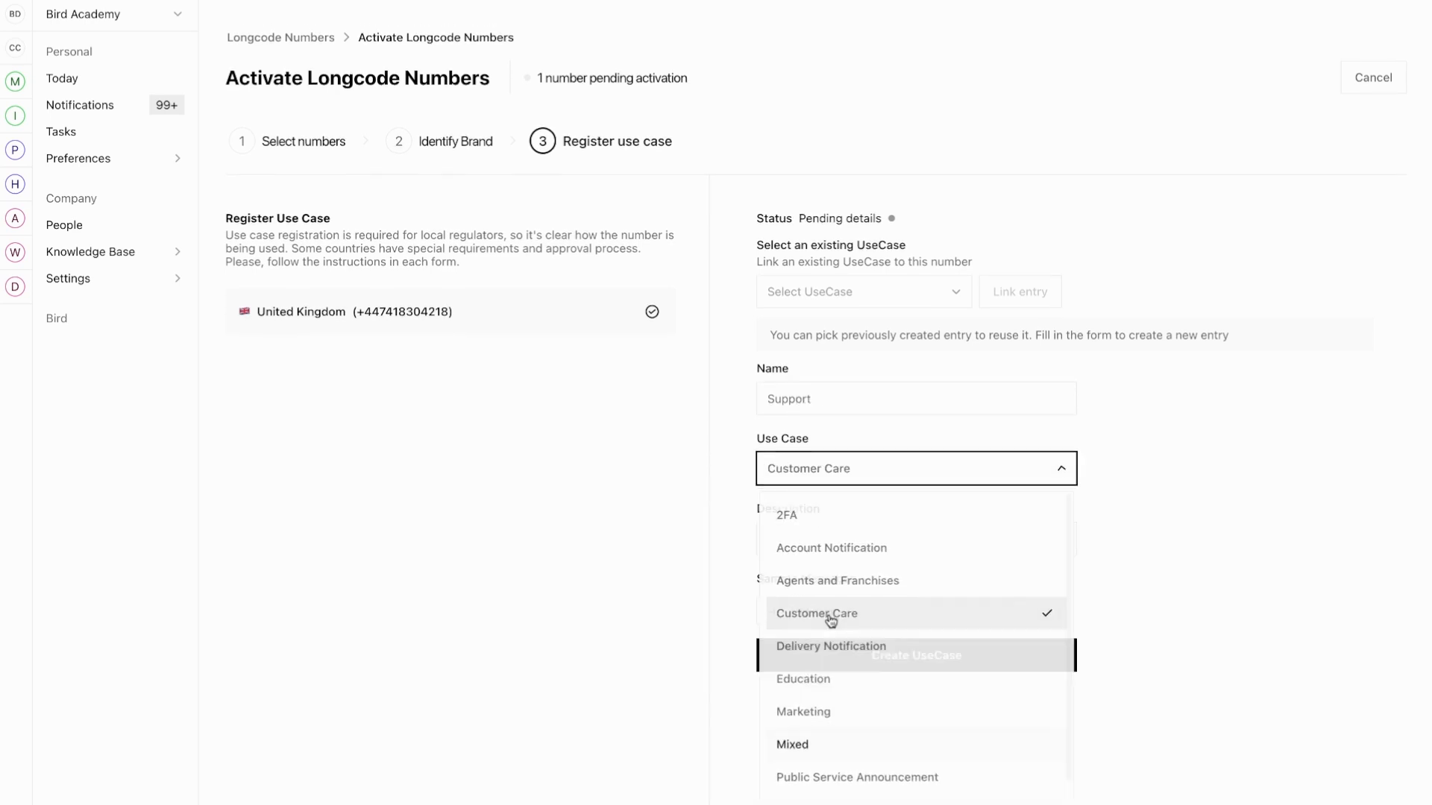
Describe the use case as being for the support team.
{"action": "left_click", "coordinate": [927, 539]}
{"action": "type", "text": "For my si"}
{"action": "key", "text": "BackSpace"}
{"action": "key", "text": "BackSpace"}
{"action": "type", "text": "si[ppo"}
{"action": "key", "text": "BackSpace"}
{"action": "key", "text": "BackSpace"}
{"action": "key", "text": "BackSpace"}
{"action": "key", "text": "BackSpace"}
{"action": "type", "text": "upport team"}
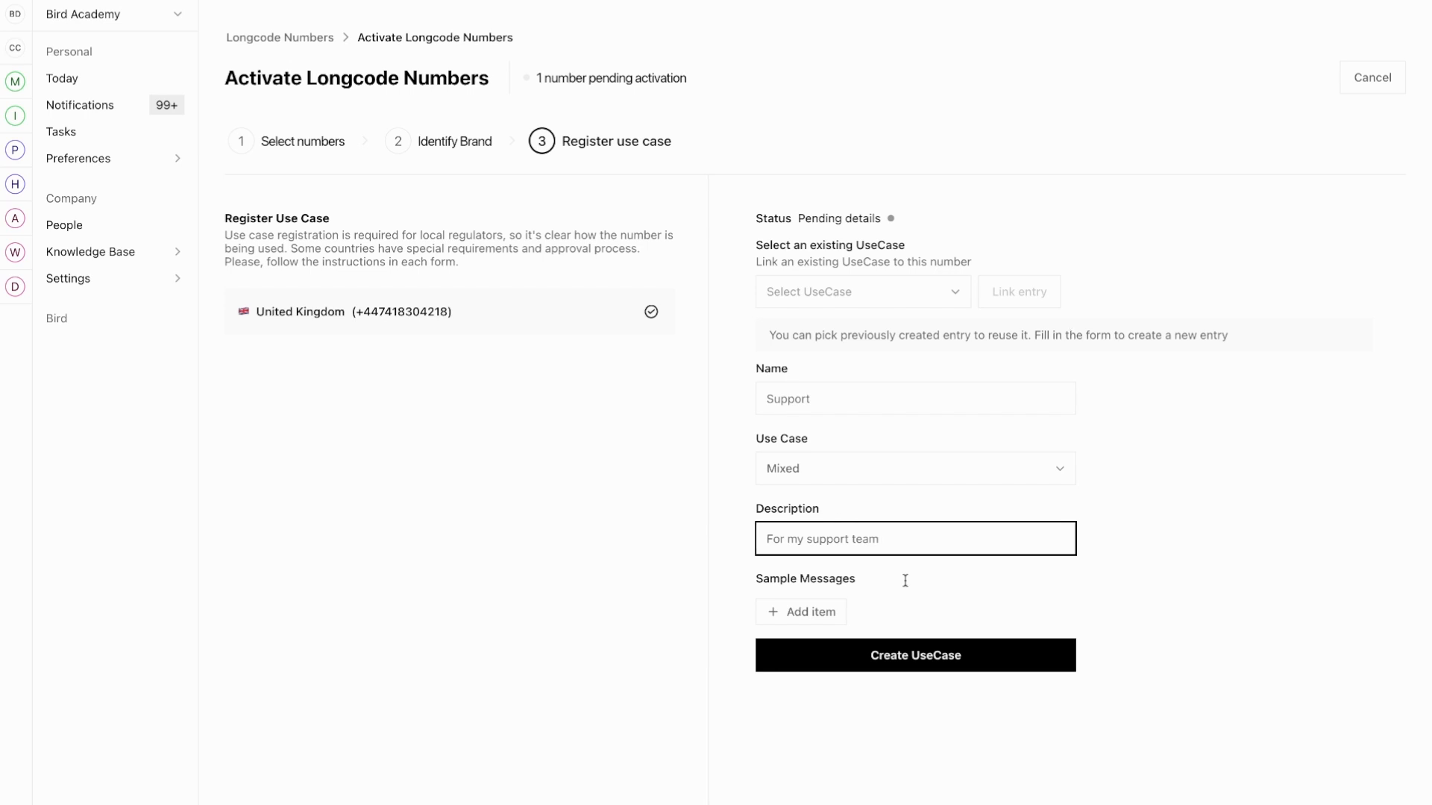
Add the sample message 'Thank you for your enquiry we will get back to you soon' and create the use case.
{"action": "left_click", "coordinate": [809, 612]}
{"action": "left_click", "coordinate": [816, 656]}
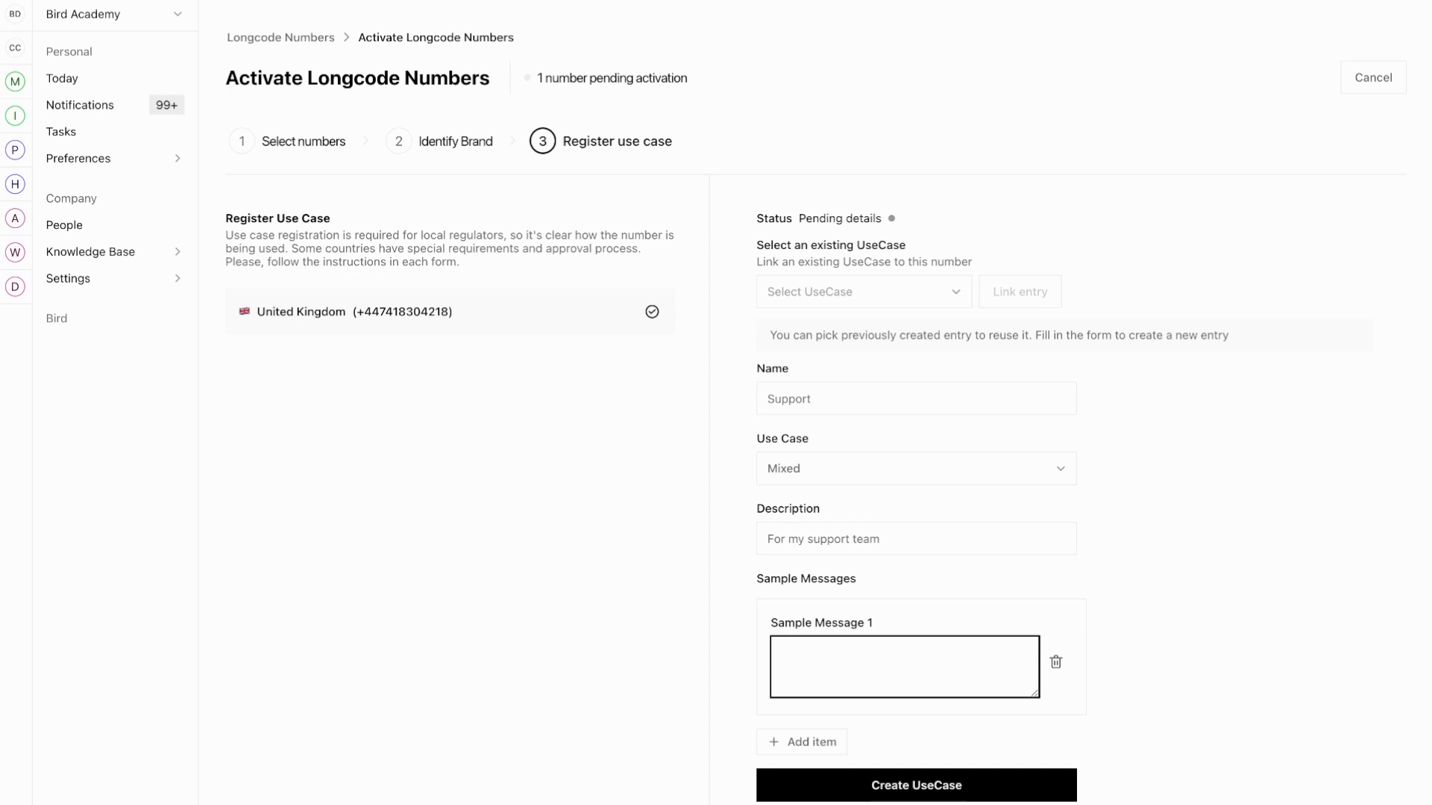
{"action": "type", "text": "Thank you for your enquiry we will get back to you sioo"}
{"action": "key", "text": "BackSpace"}
{"action": "key", "text": "BackSpace"}
{"action": "key", "text": "BackSpace"}
{"action": "type", "text": "oon"}
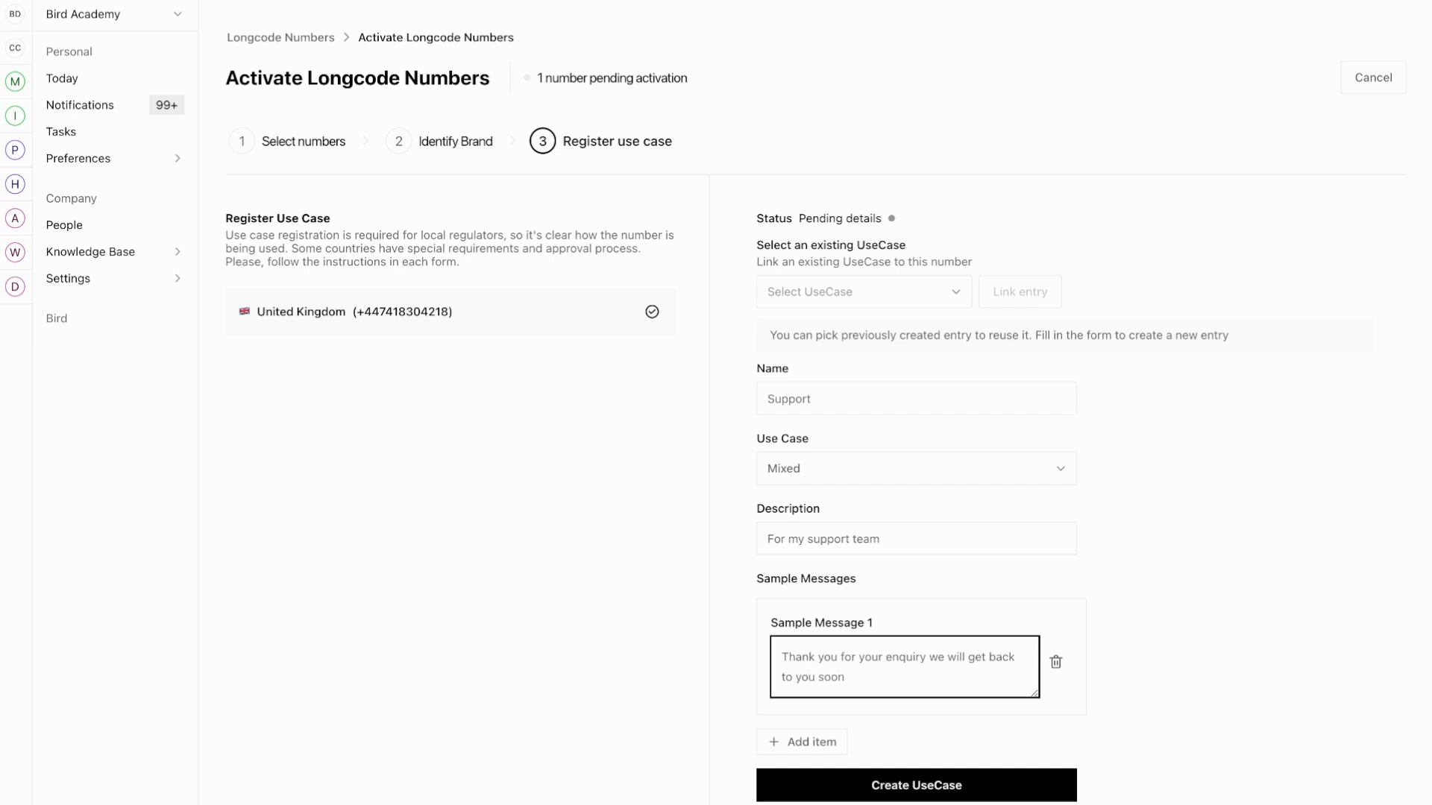
{"action": "left_click", "coordinate": [625, 636]}
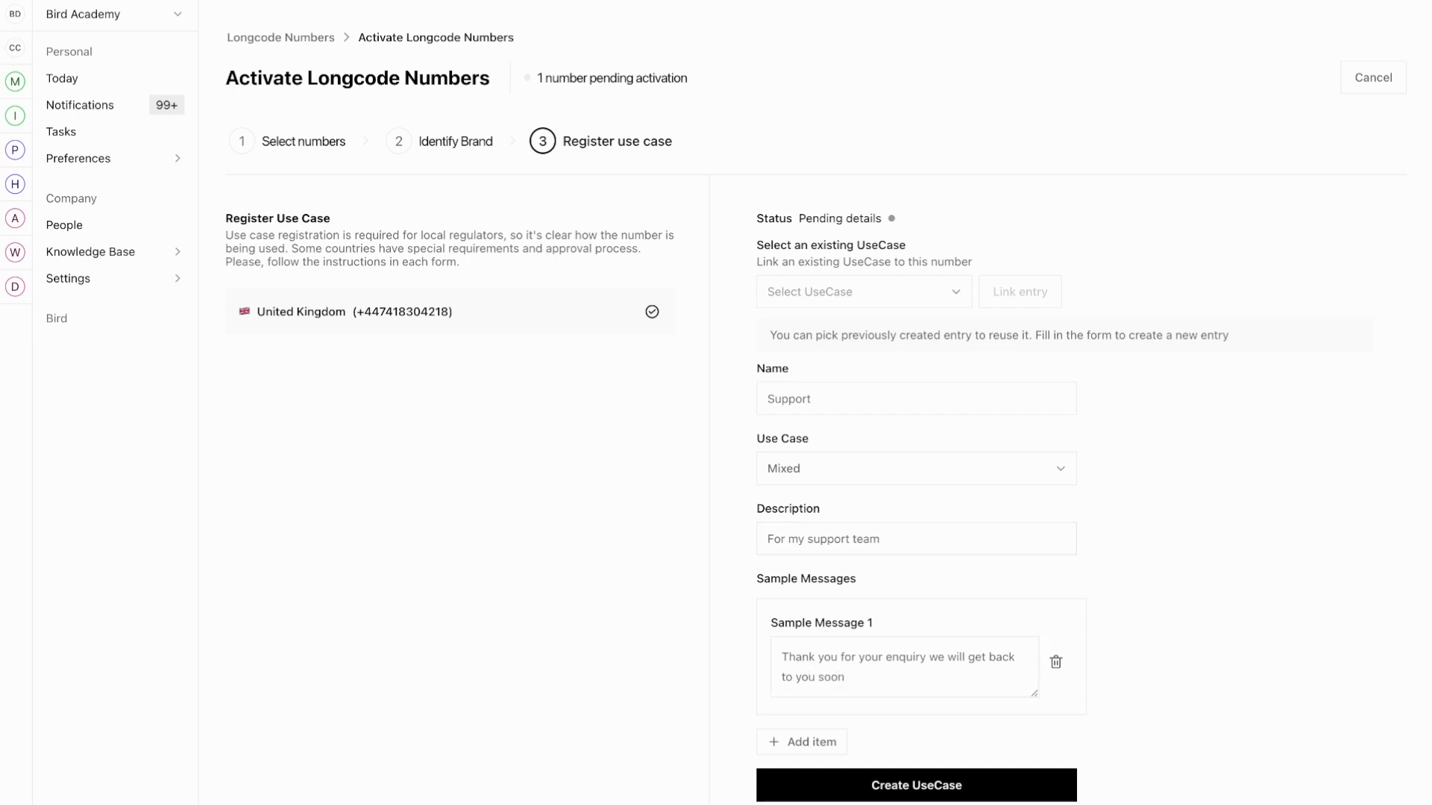
{"action": "left_click", "coordinate": [885, 791]}
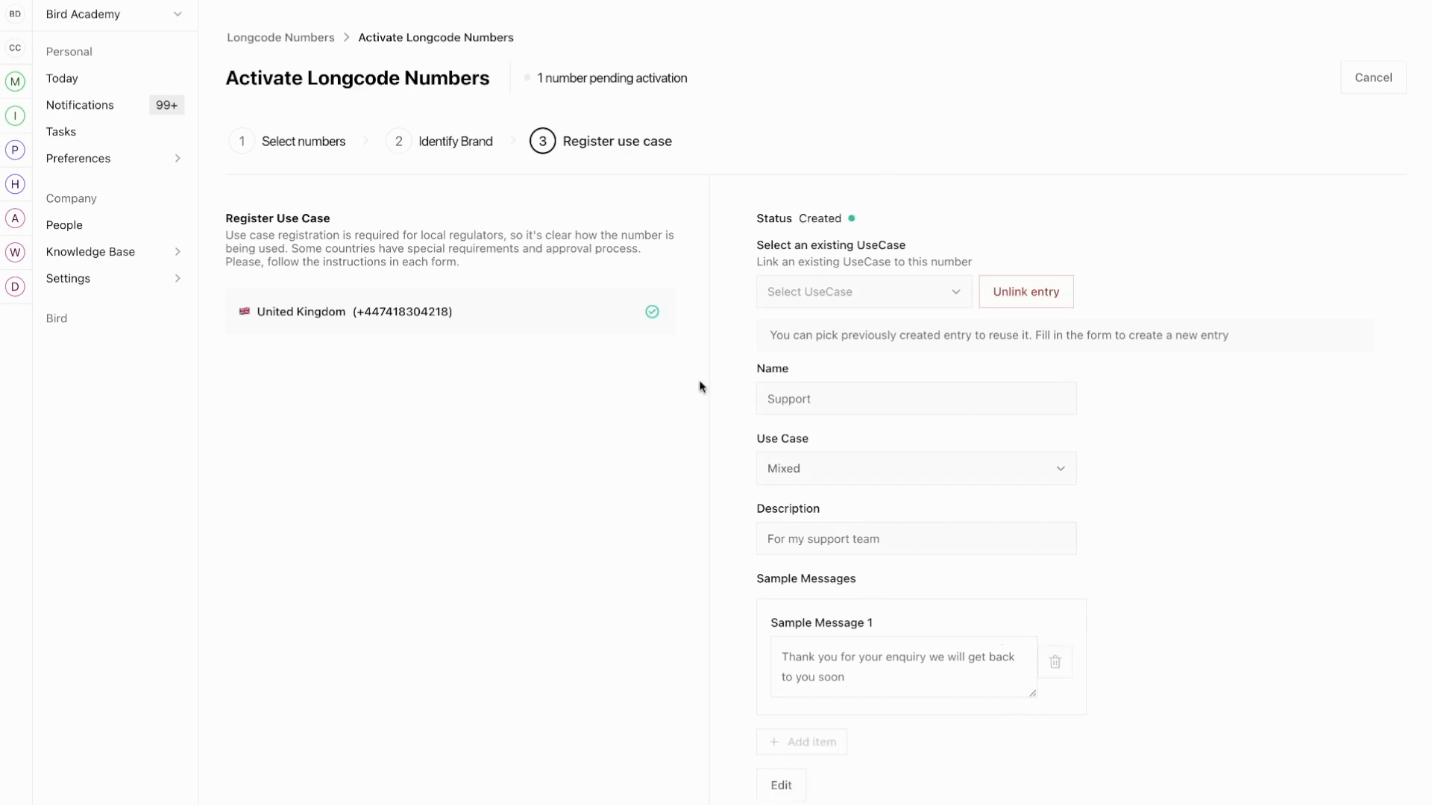
{"action": "scroll", "coordinate": [863, 588], "scroll_direction": "down", "scroll_amount": 3}
{"action": "left_click", "coordinate": [1374, 763]}
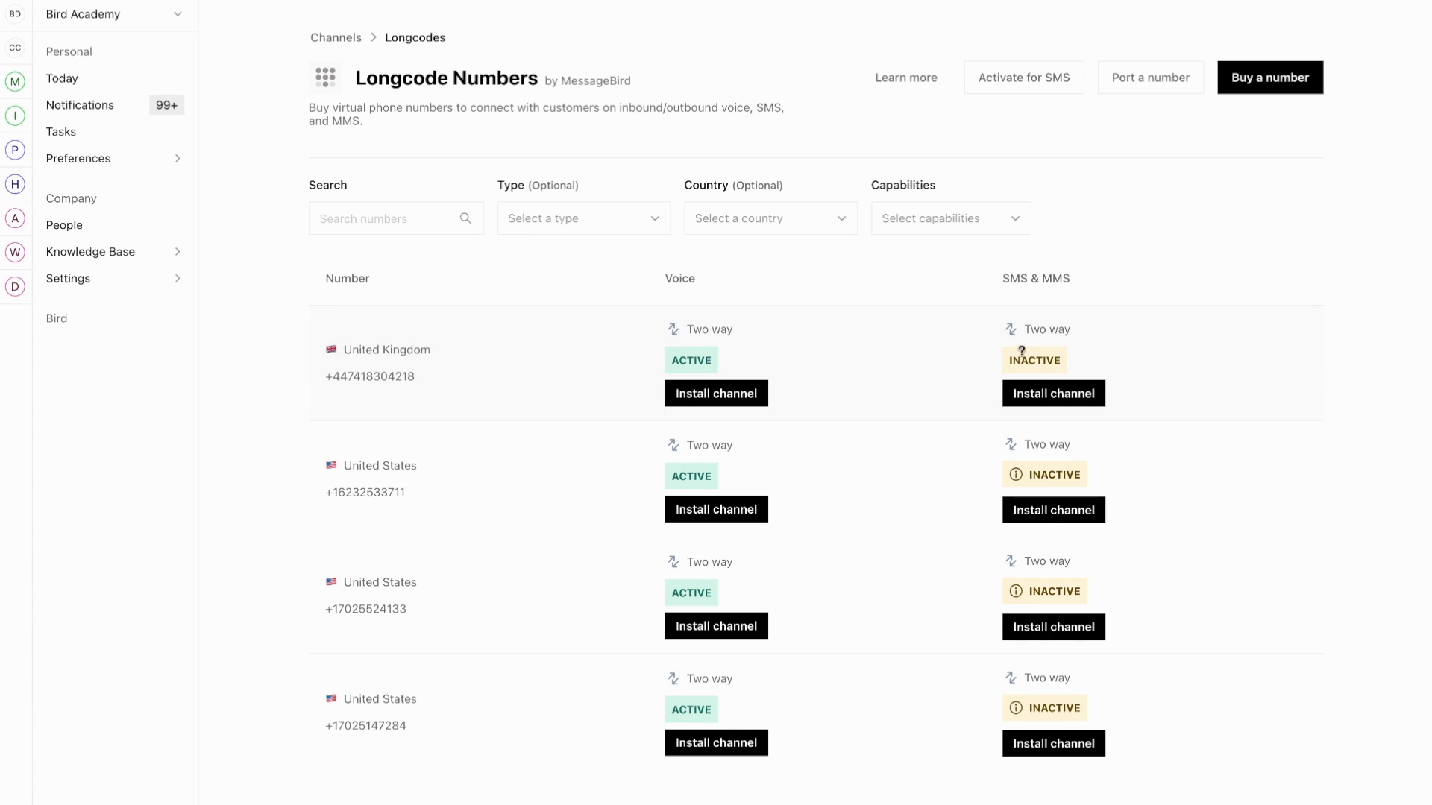
{"action": "left_click", "coordinate": [921, 359]}
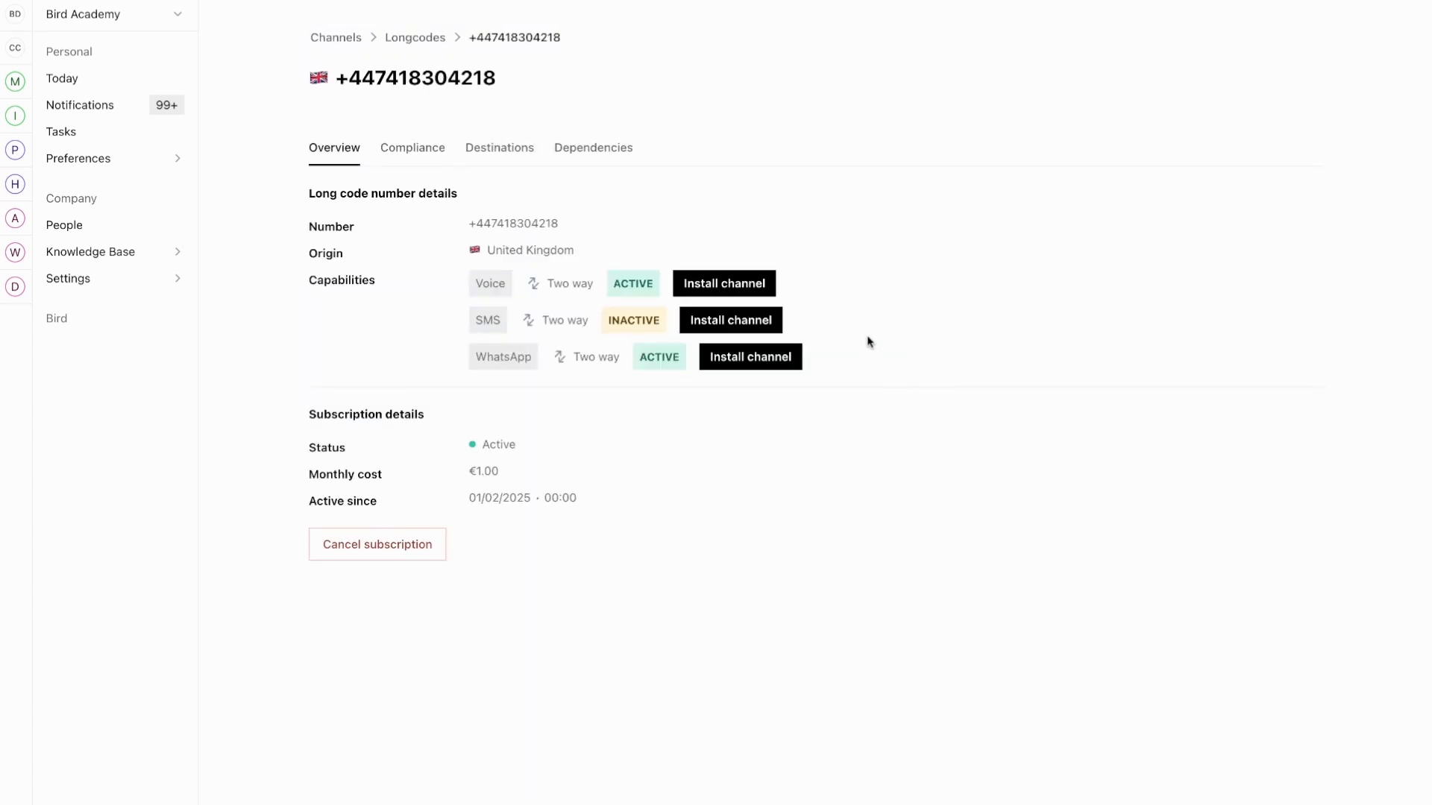
{"action": "left_click", "coordinate": [397, 156]}
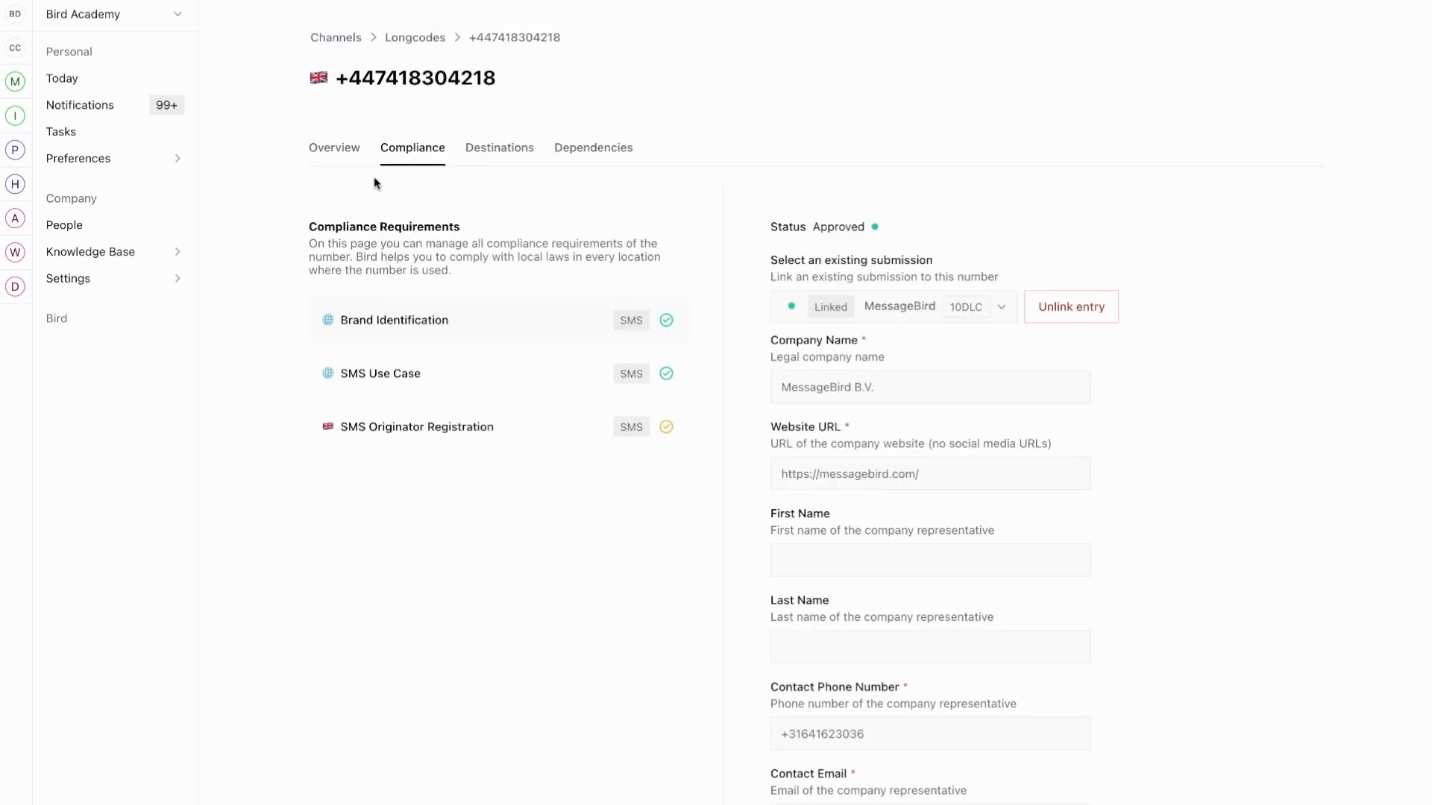
{"action": "left_click", "coordinate": [444, 432]}
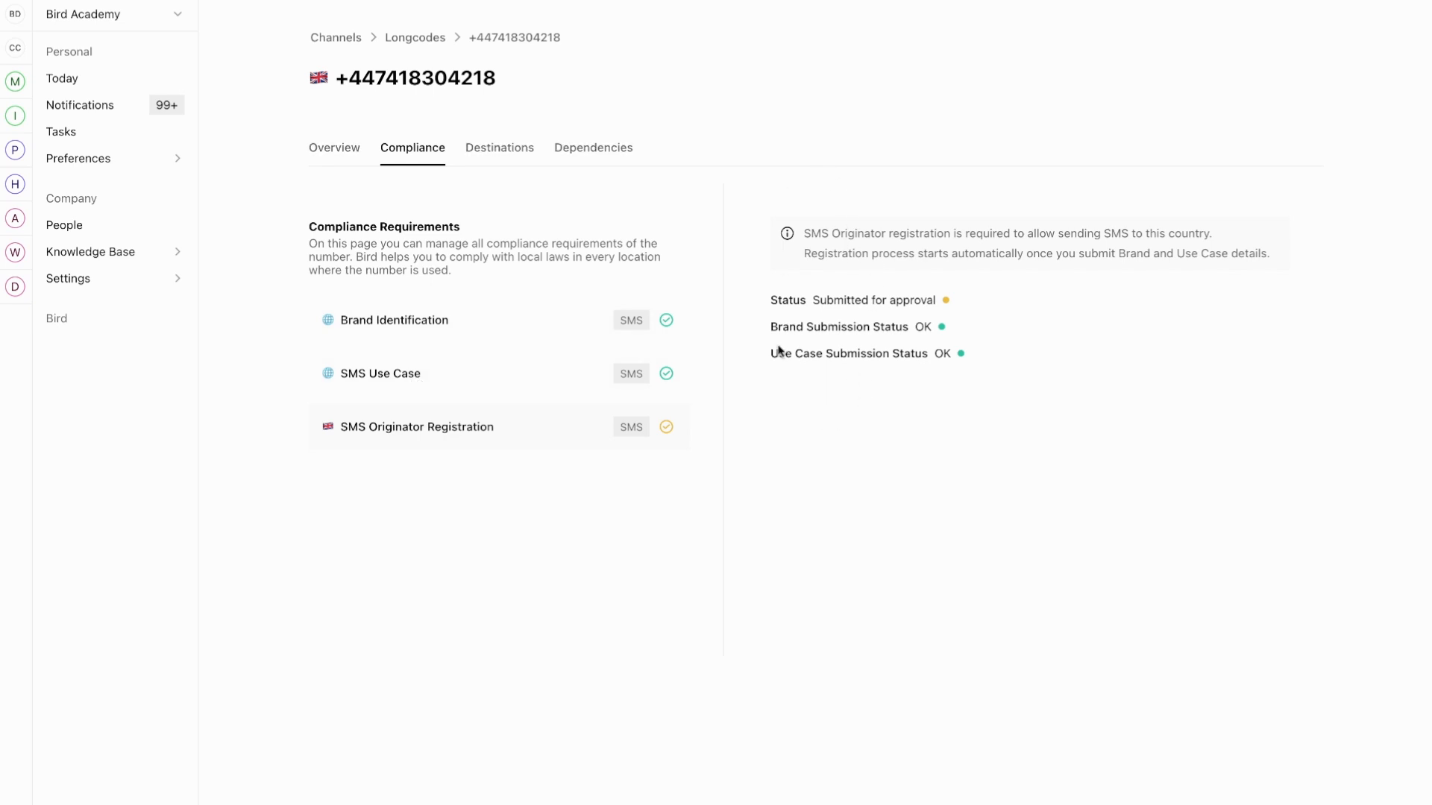
{"action": "left_click", "coordinate": [314, 143]}
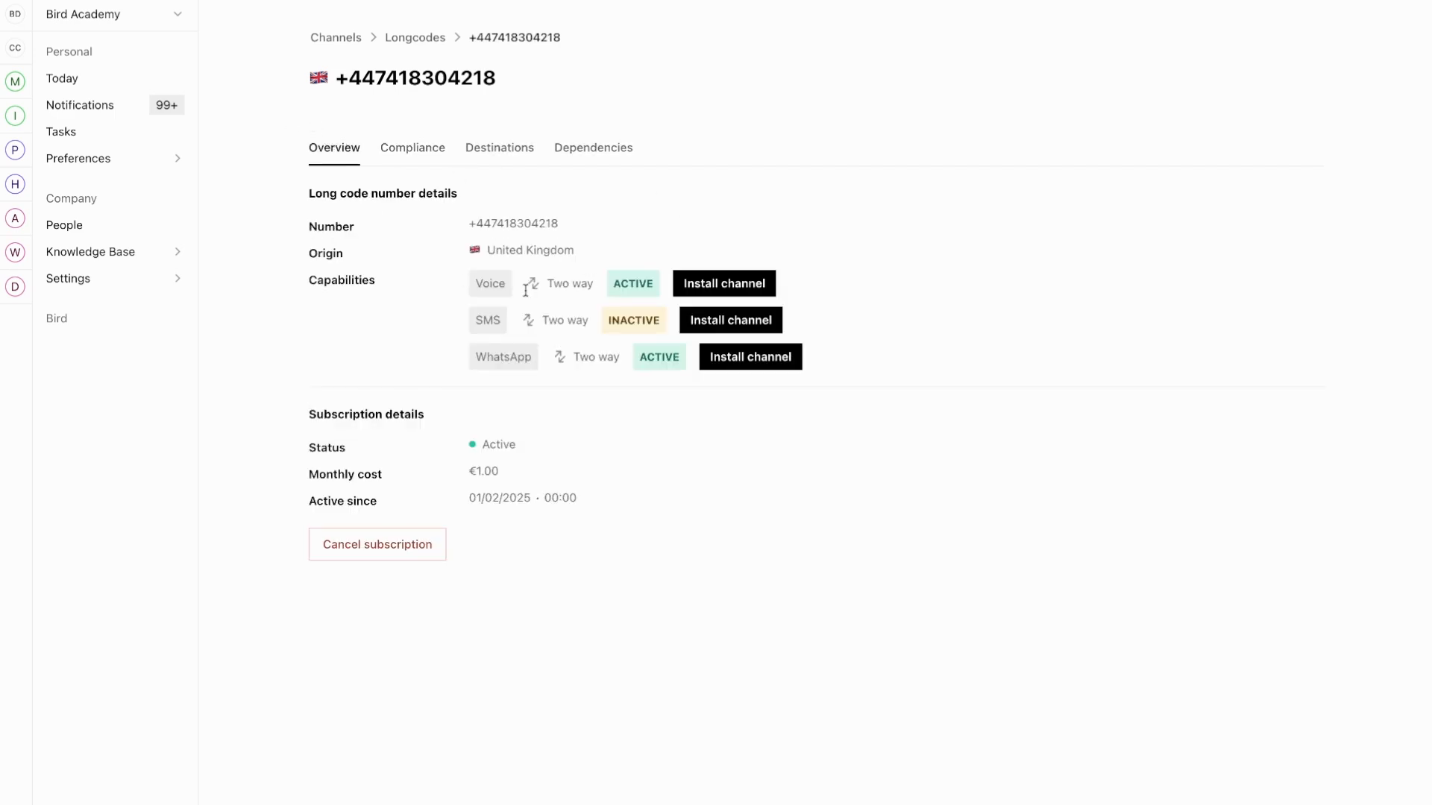
{"action": "left_click", "coordinate": [731, 319]}
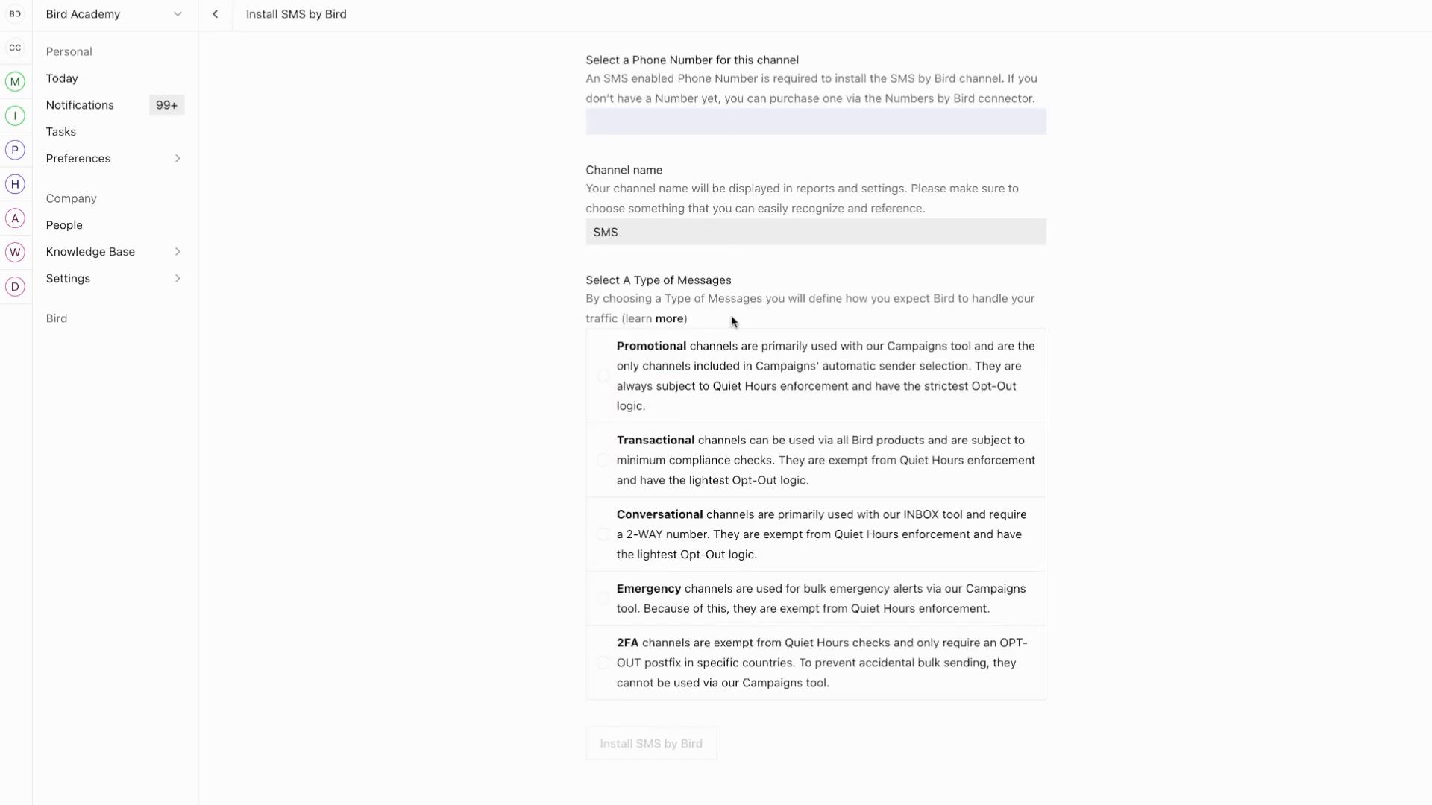
{"action": "left_click", "coordinate": [634, 125]}
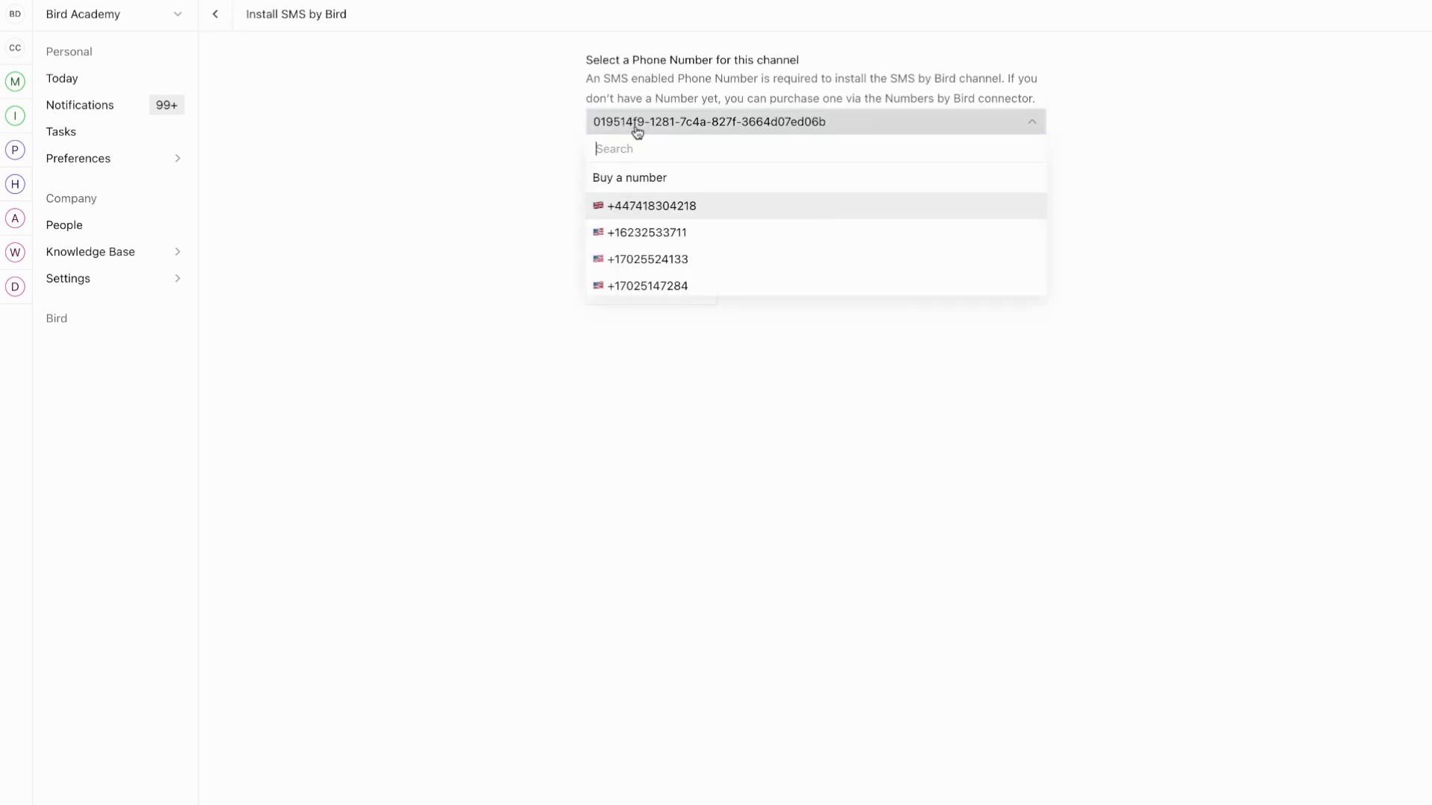
{"action": "left_click", "coordinate": [689, 203]}
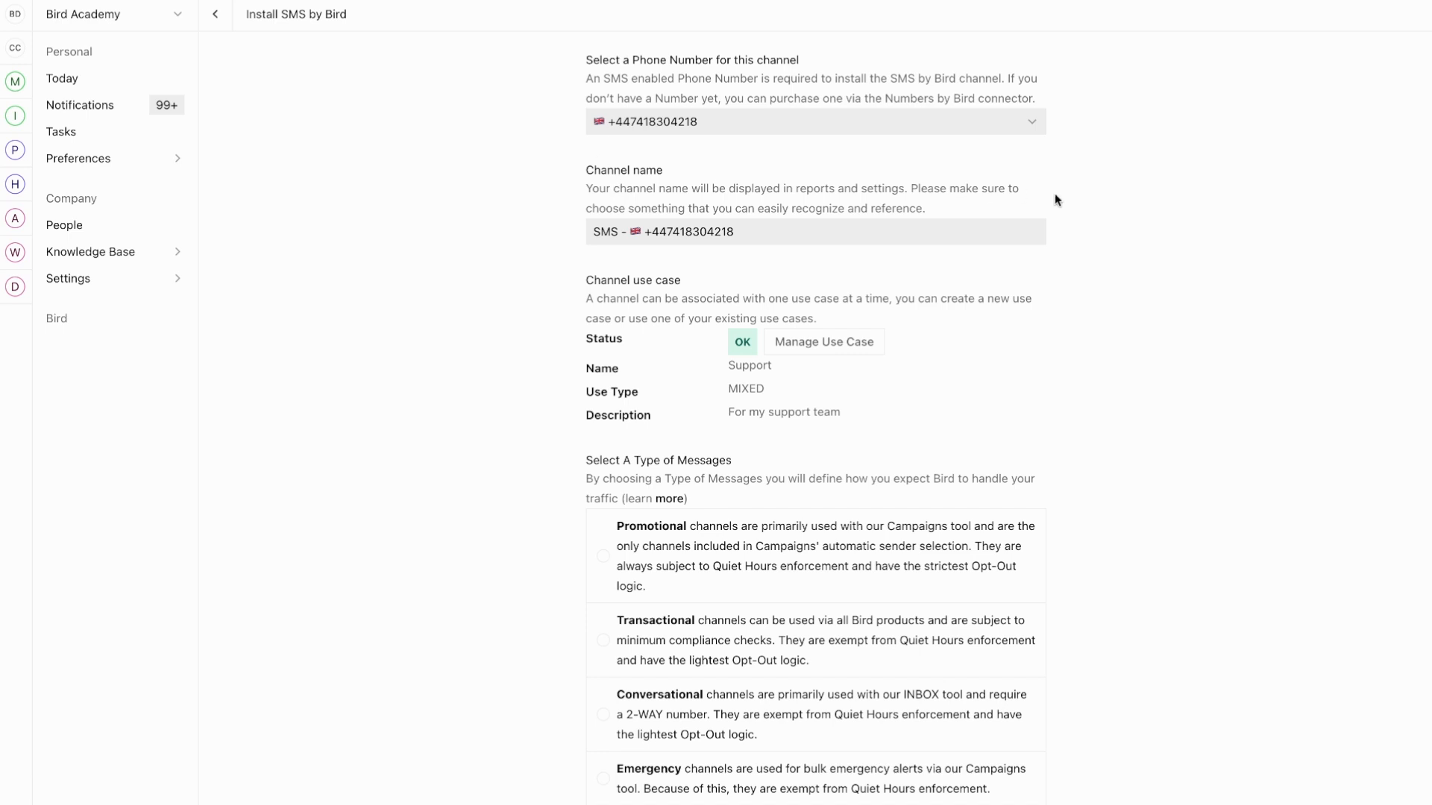
{"action": "left_click", "coordinate": [783, 233]}
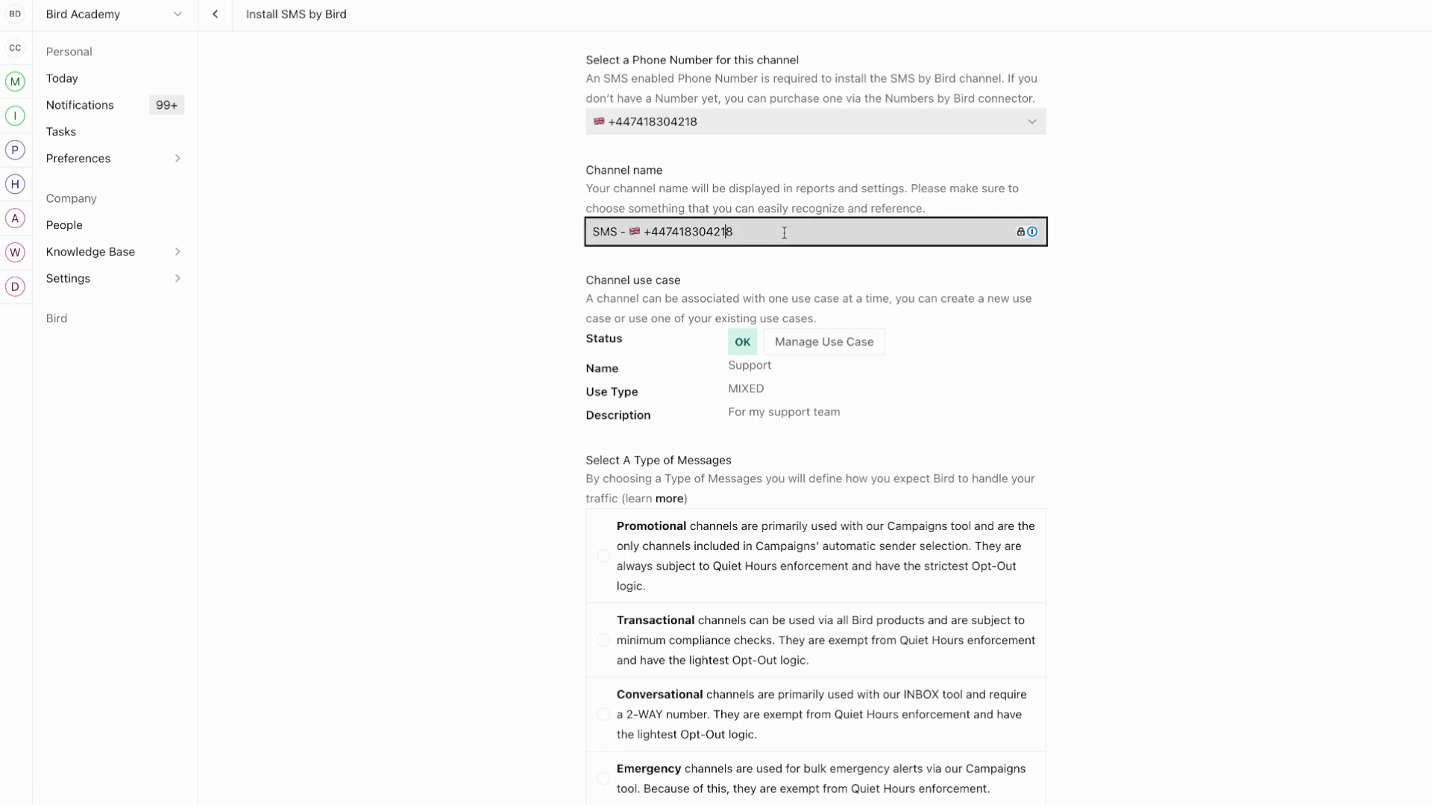
{"action": "left_click", "coordinate": [727, 232]}
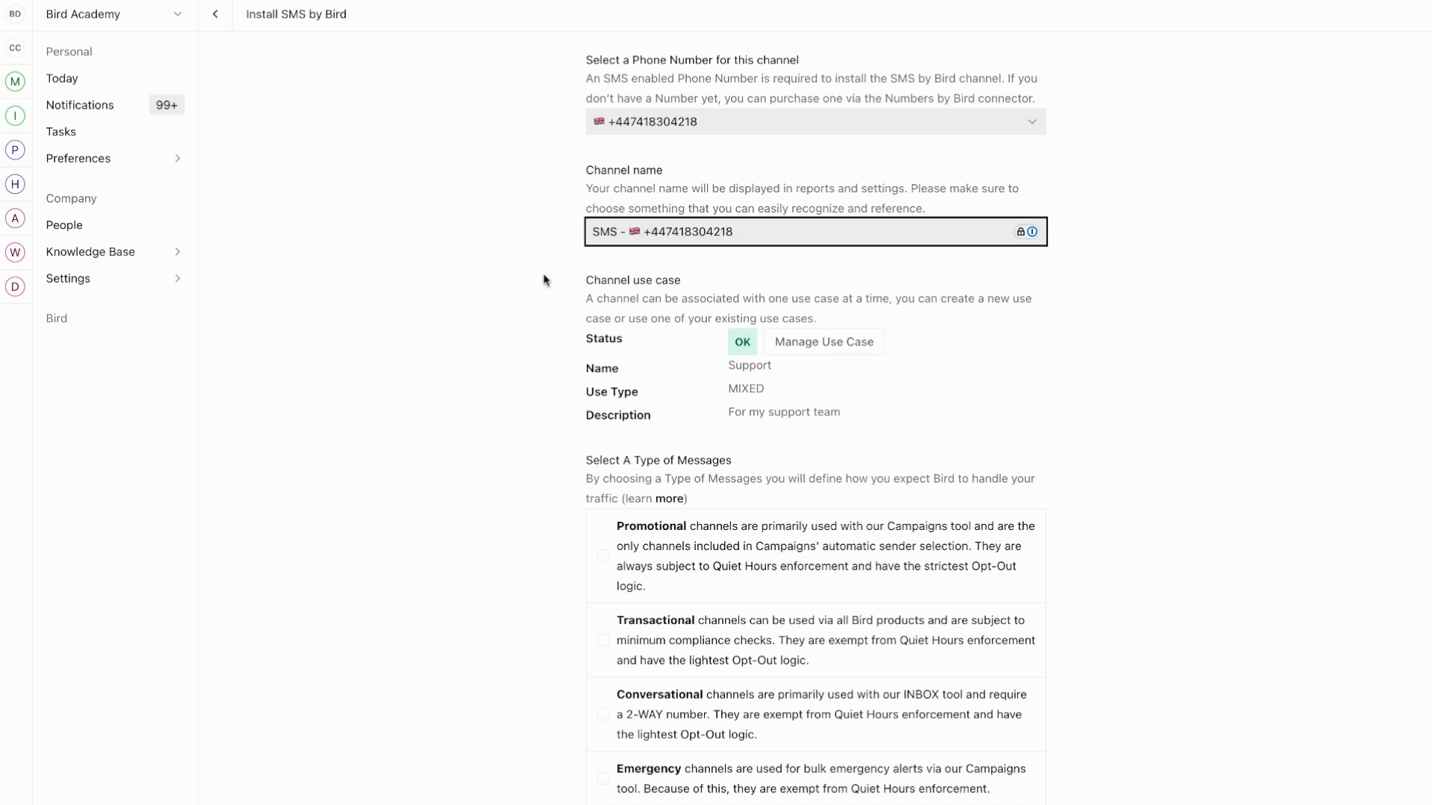
{"action": "left_click", "coordinate": [503, 293]}
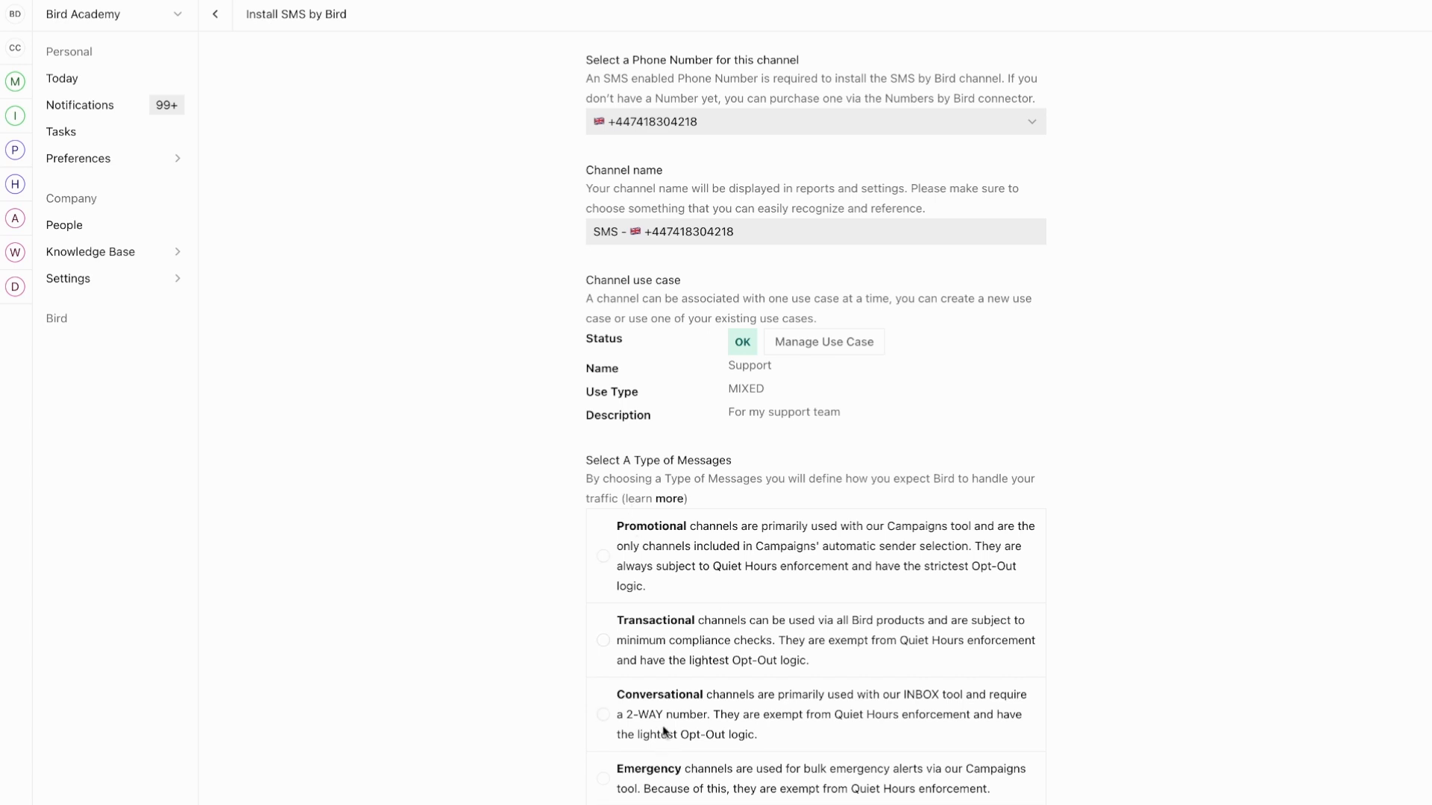
{"action": "left_click", "coordinate": [604, 718]}
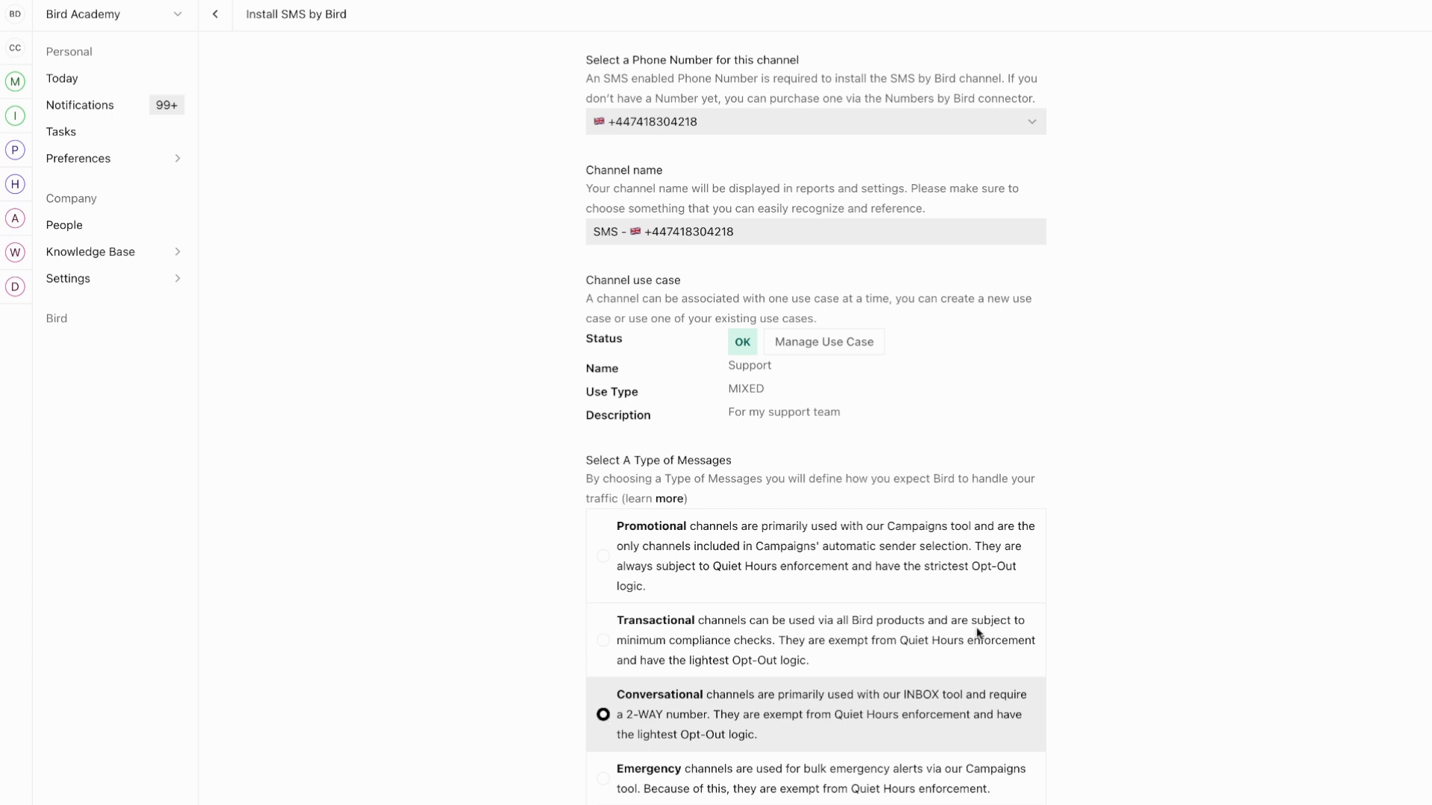
{"action": "scroll", "coordinate": [888, 664], "scroll_direction": "down", "scroll_amount": 3}
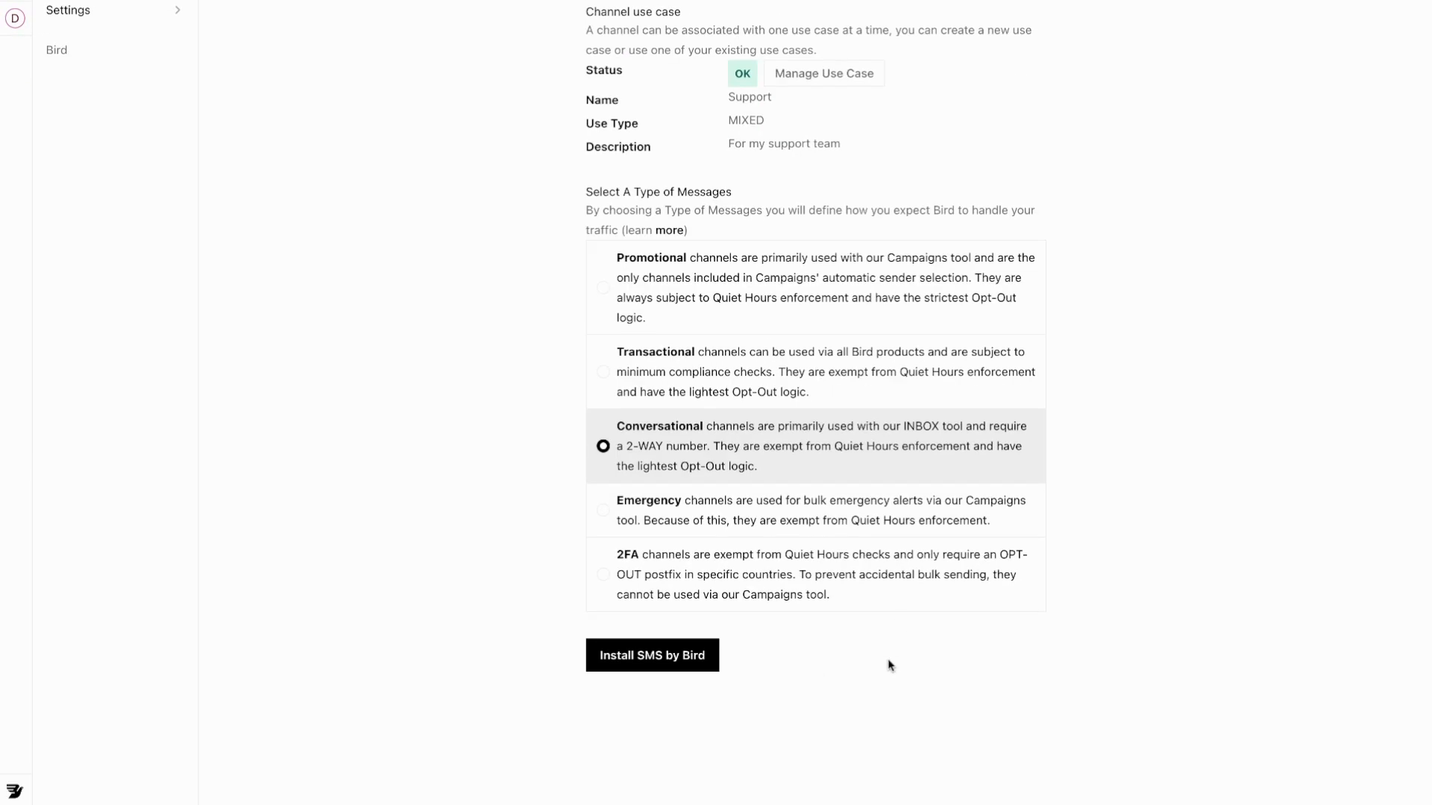
{"action": "left_click", "coordinate": [641, 661]}
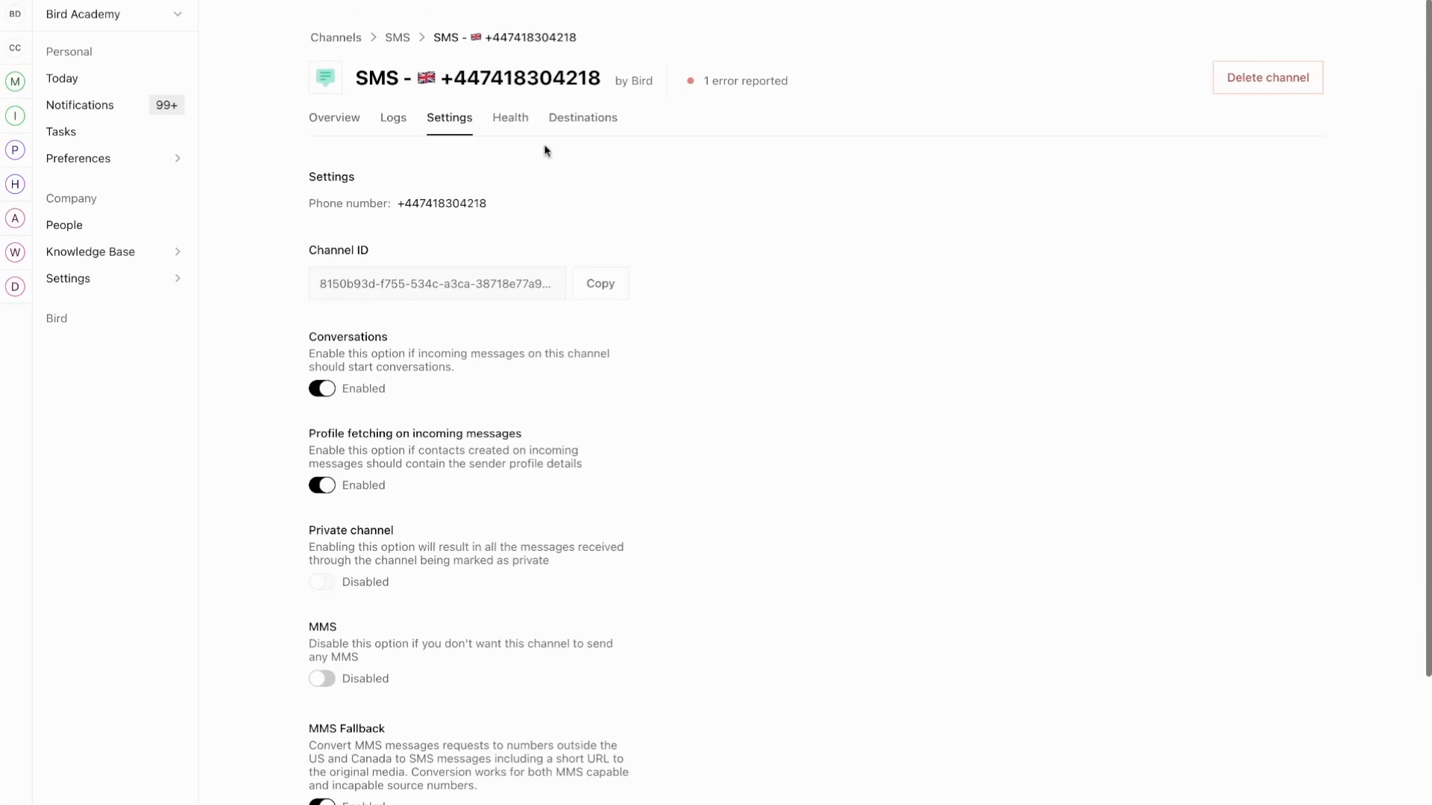
Review the health check results of the new UK SMS channel.
{"action": "left_click", "coordinate": [516, 122]}
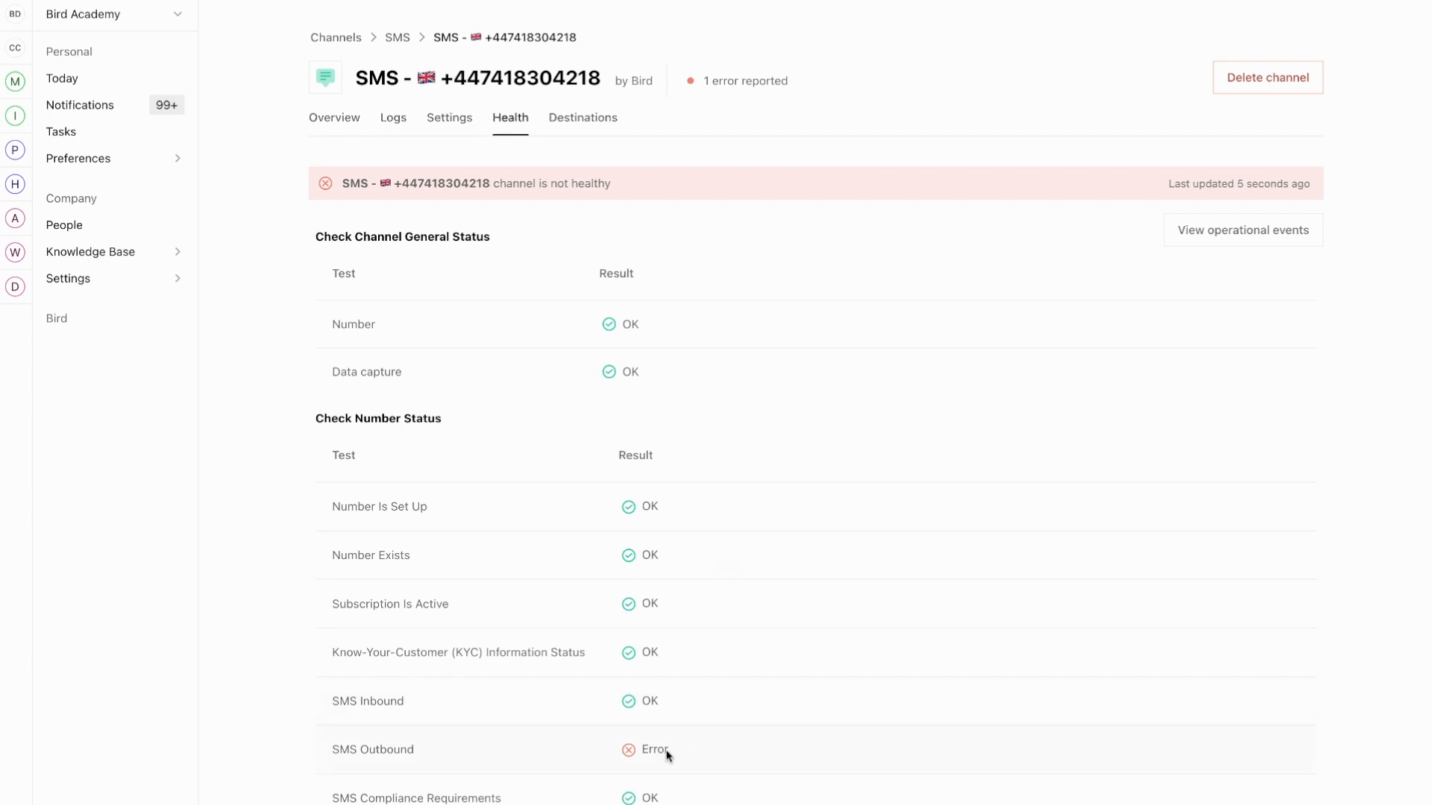
{"action": "scroll", "coordinate": [590, 736], "scroll_direction": "down", "scroll_amount": 1}
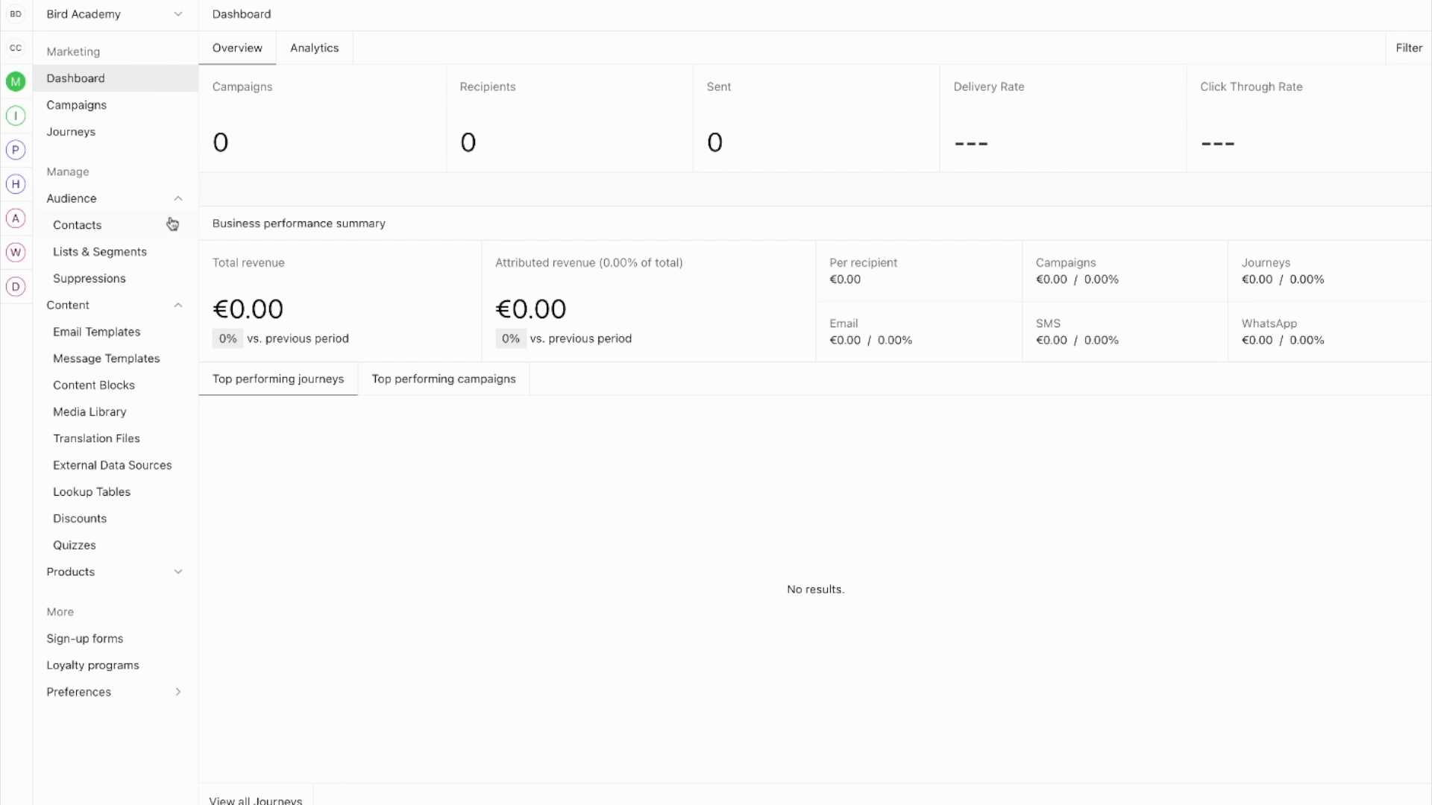
Start a new list from Lists & Segments via Create New > Create list.
{"action": "left_click", "coordinate": [97, 253]}
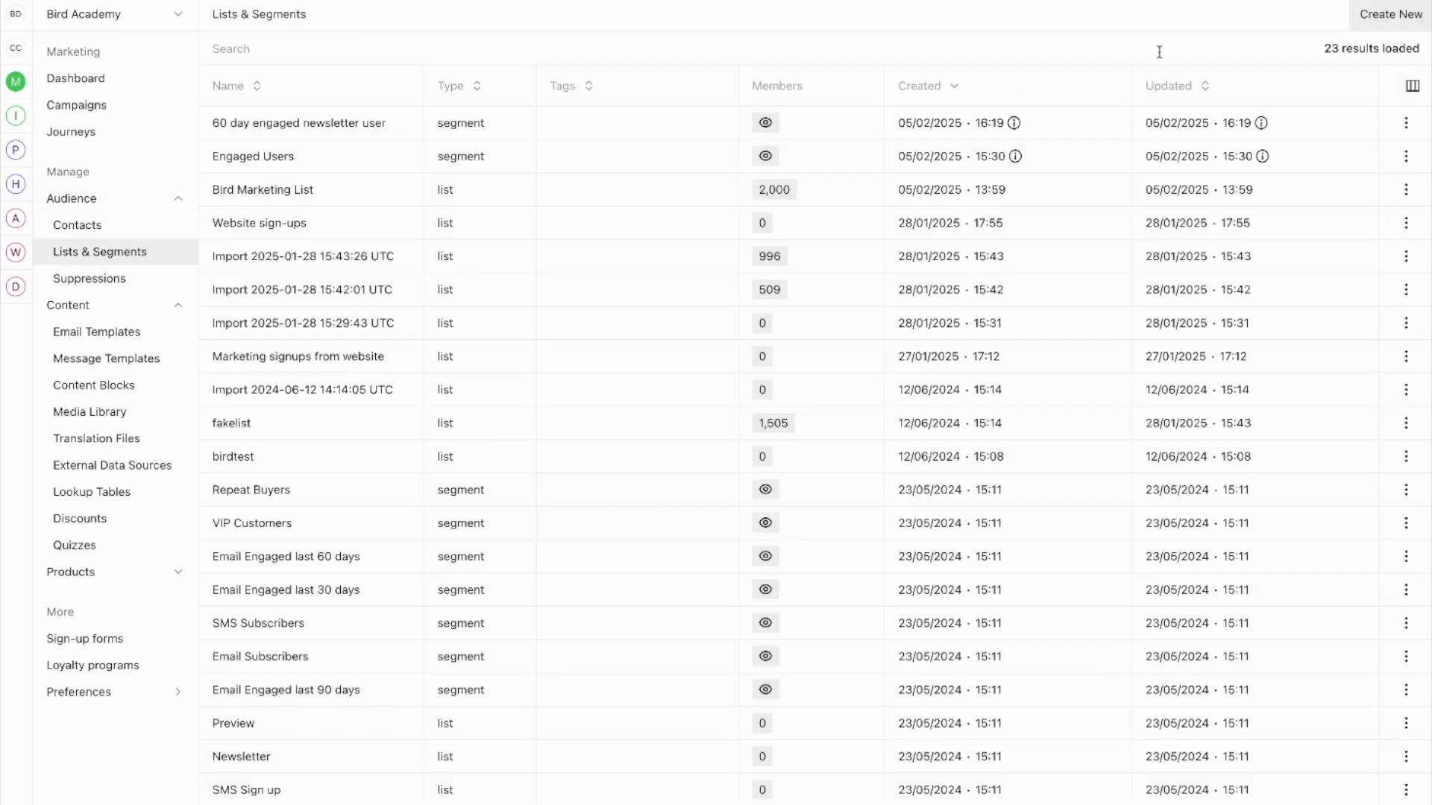
{"action": "left_click", "coordinate": [1385, 29]}
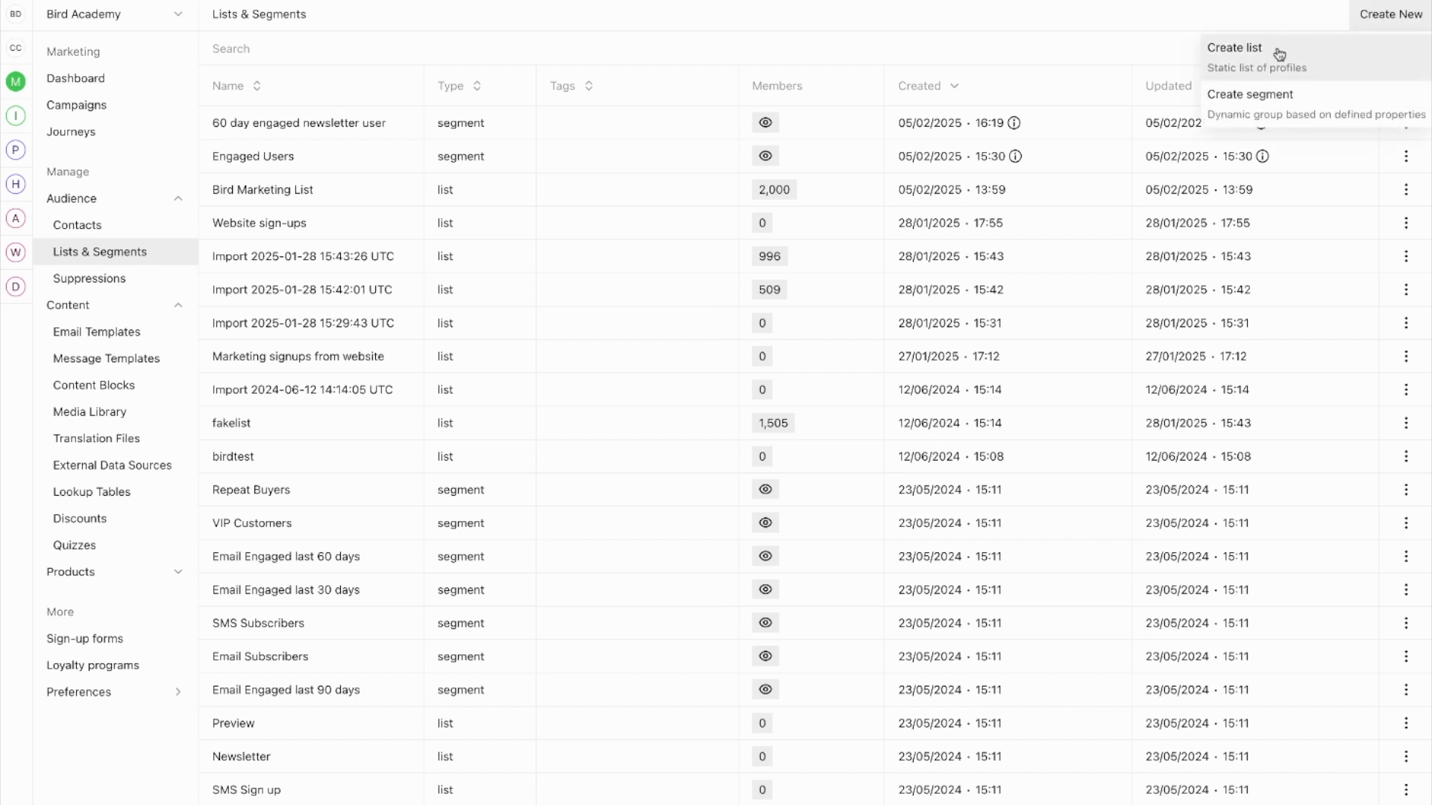
{"action": "left_click", "coordinate": [1279, 55]}
{"action": "left_click", "coordinate": [839, 101]}
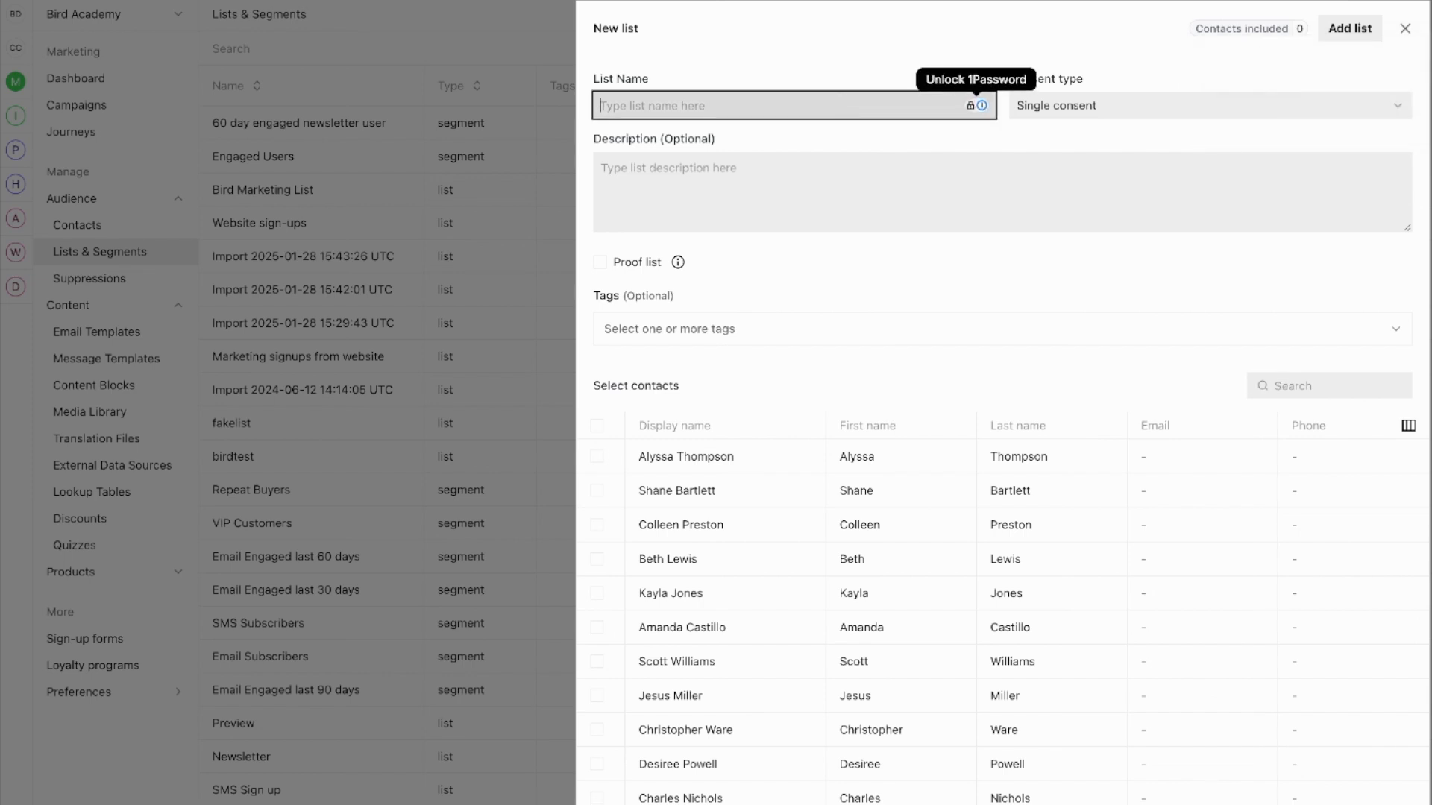
Name the list 'VIP customer' and, after trying Double consent, keep Single consent.
{"action": "type", "text": "V"}
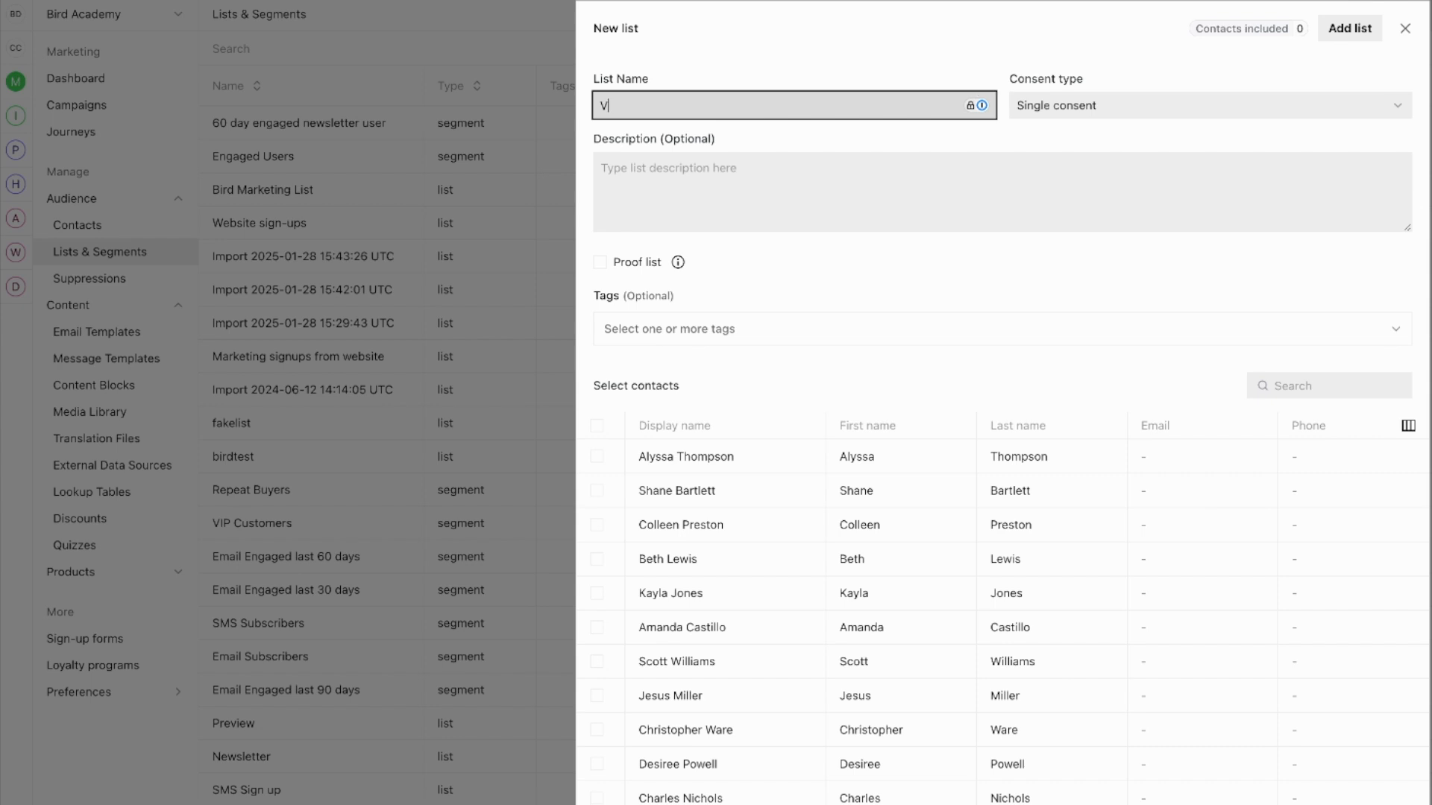
{"action": "type", "text": "IP customer"}
{"action": "left_click", "coordinate": [883, 61]}
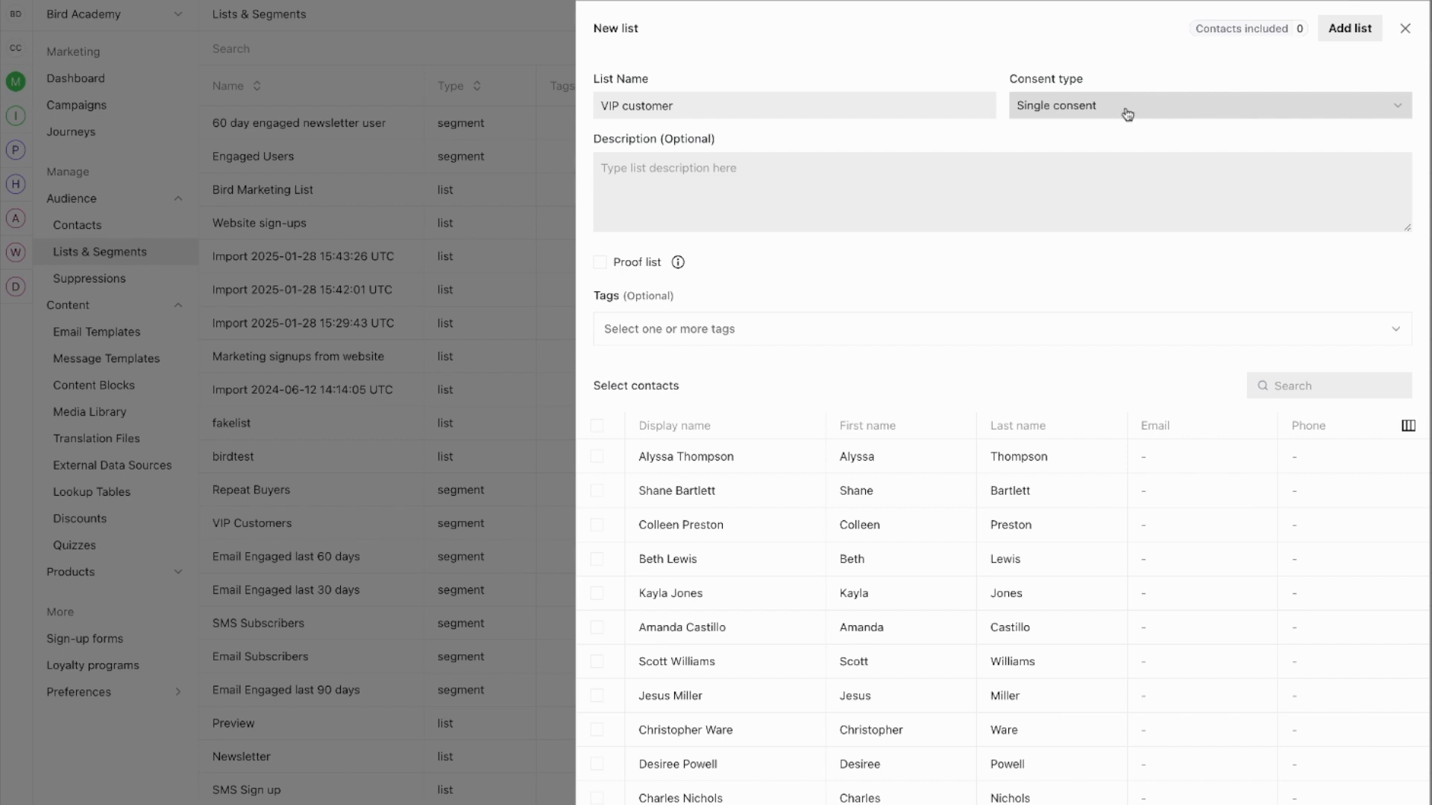
{"action": "left_click", "coordinate": [1064, 108]}
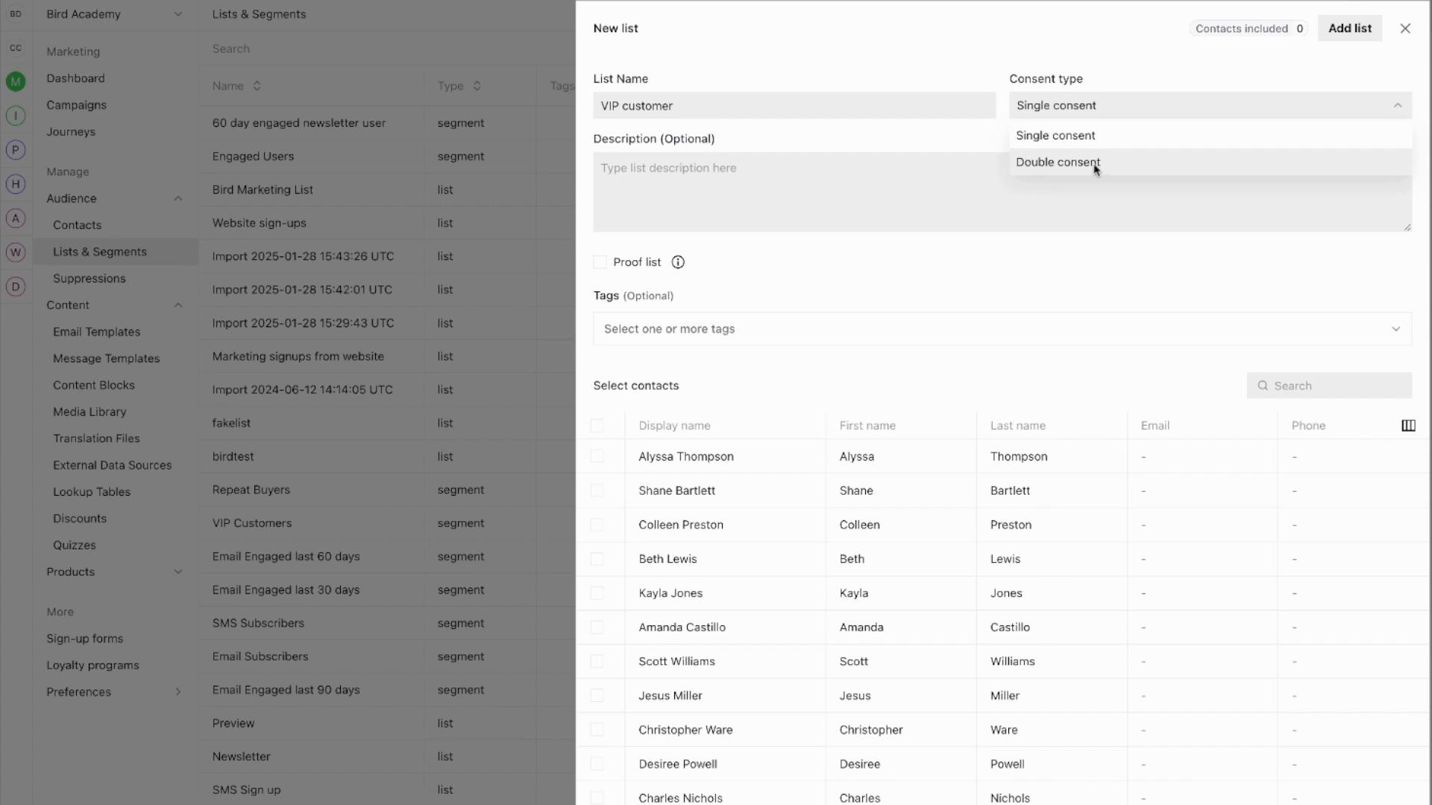
{"action": "left_click", "coordinate": [1095, 166]}
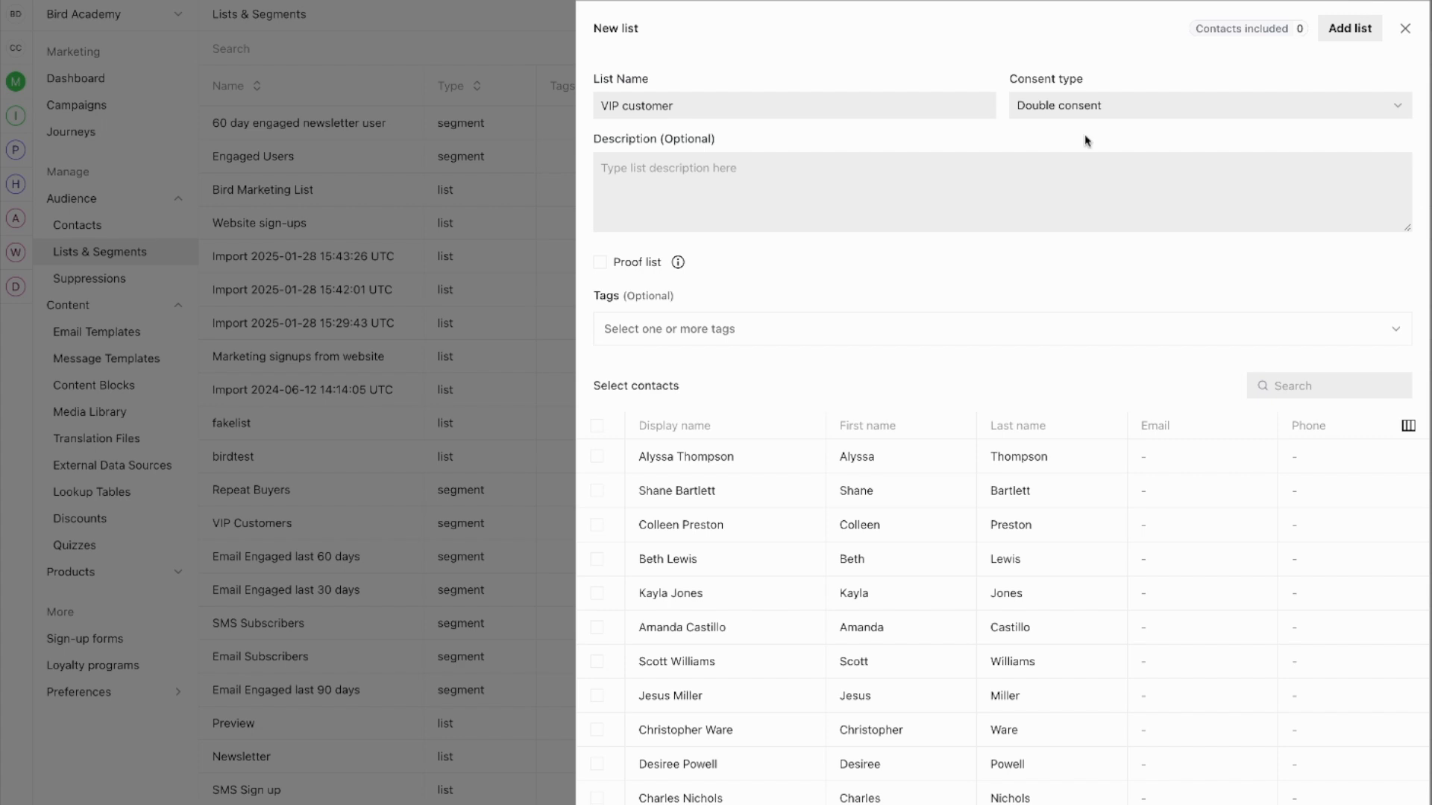
{"action": "left_click", "coordinate": [1083, 114]}
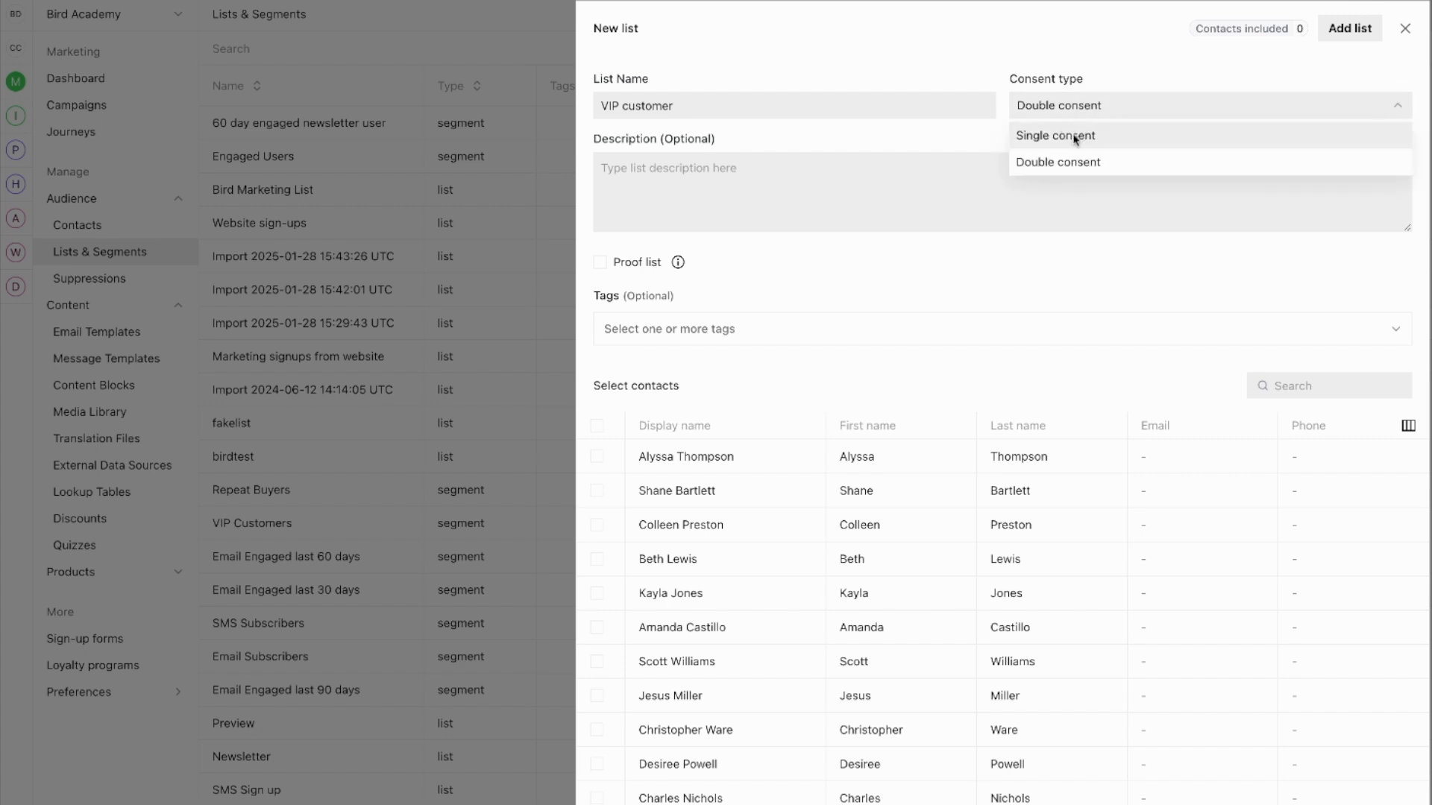
{"action": "left_click", "coordinate": [1075, 137]}
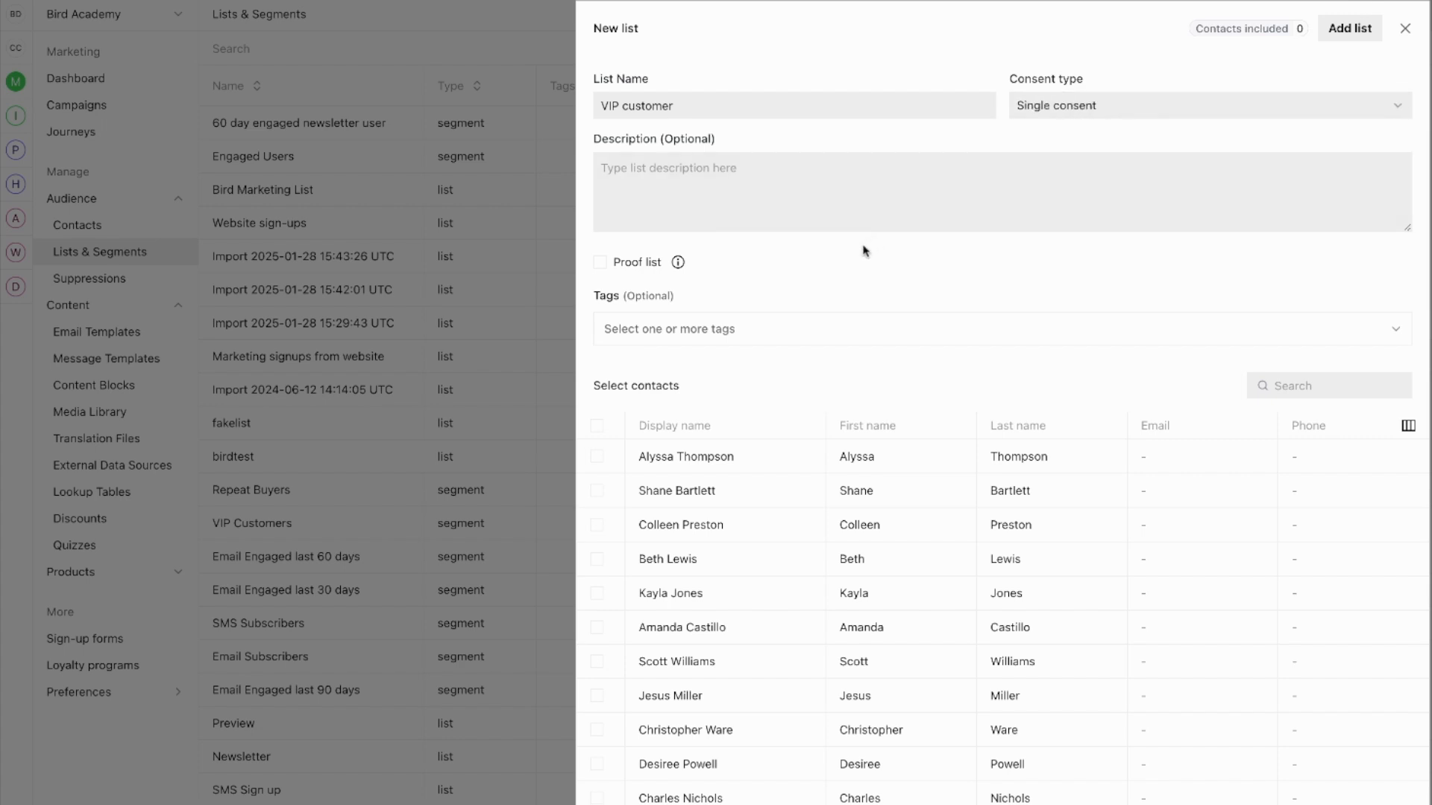
Give the list the description 'My VIP customer list'.
{"action": "left_click", "coordinate": [721, 192]}
{"action": "mouse_move", "coordinate": [677, 263]}
{"action": "scroll", "coordinate": [771, 582], "scroll_direction": "down", "scroll_amount": 1}
{"action": "scroll", "coordinate": [768, 589], "scroll_direction": "up", "scroll_amount": 1}
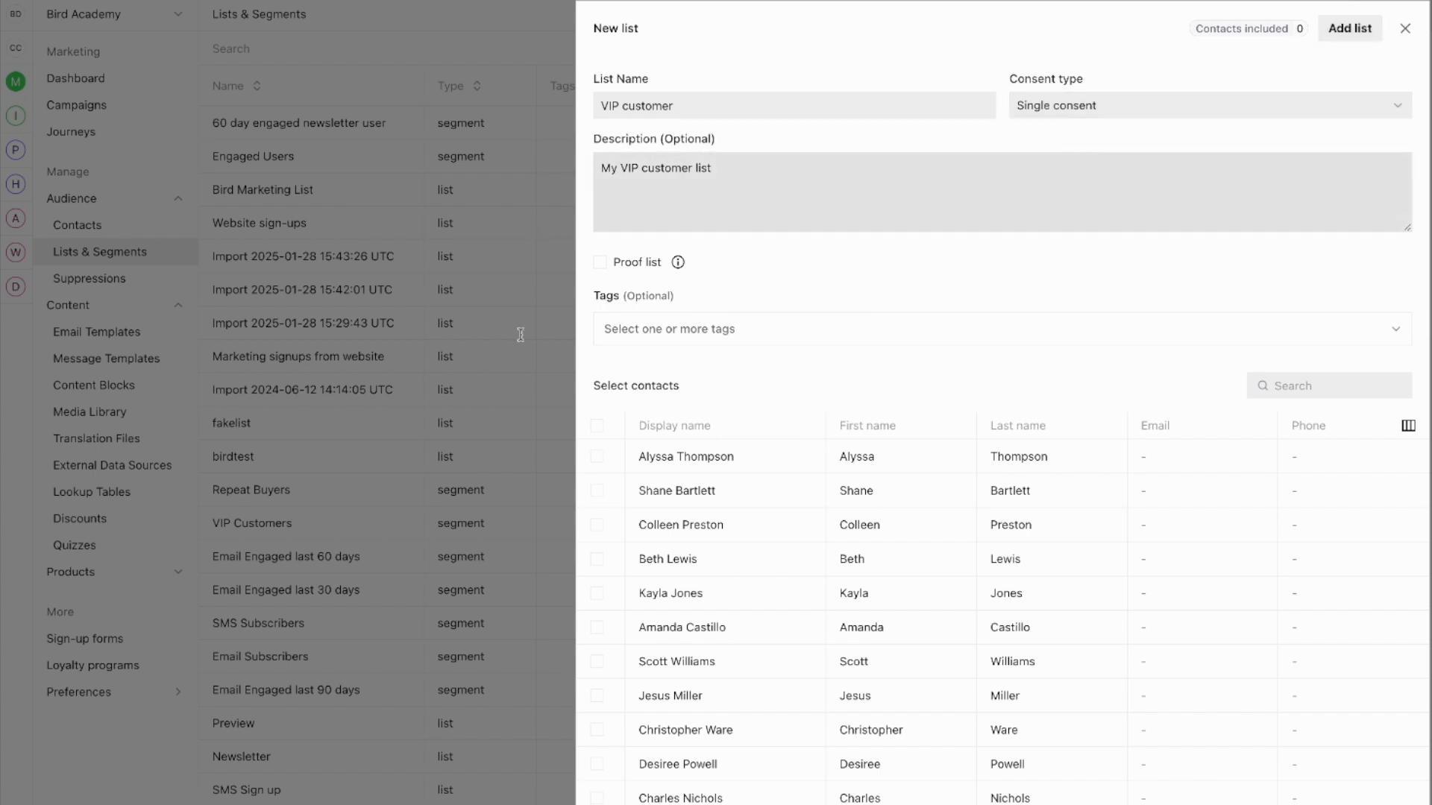
{"action": "scroll", "coordinate": [626, 666], "scroll_direction": "down", "scroll_amount": 3}
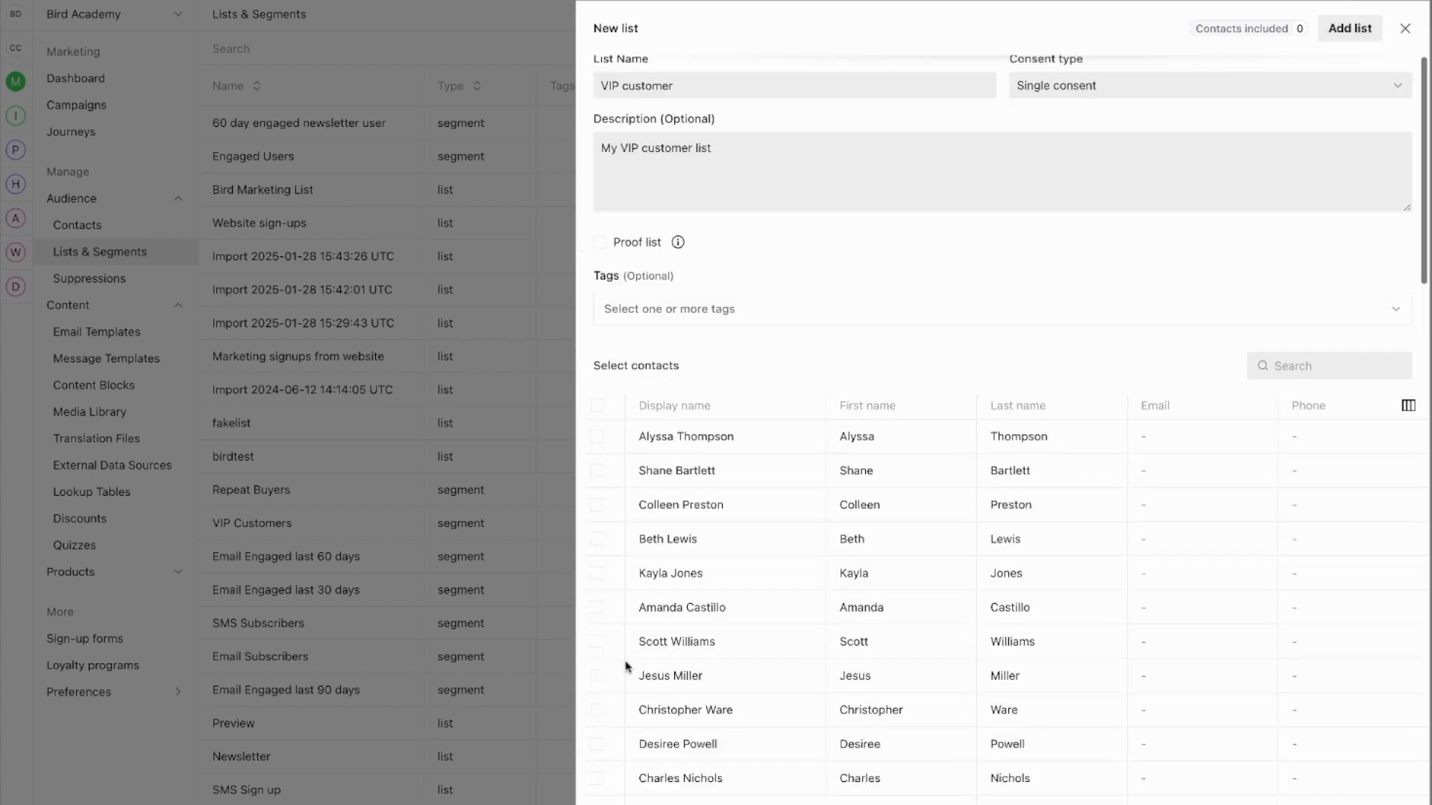
{"action": "scroll", "coordinate": [625, 665], "scroll_direction": "up", "scroll_amount": 3}
Create and apply a new 'vip' tag to the list.
{"action": "left_click", "coordinate": [1314, 383]}
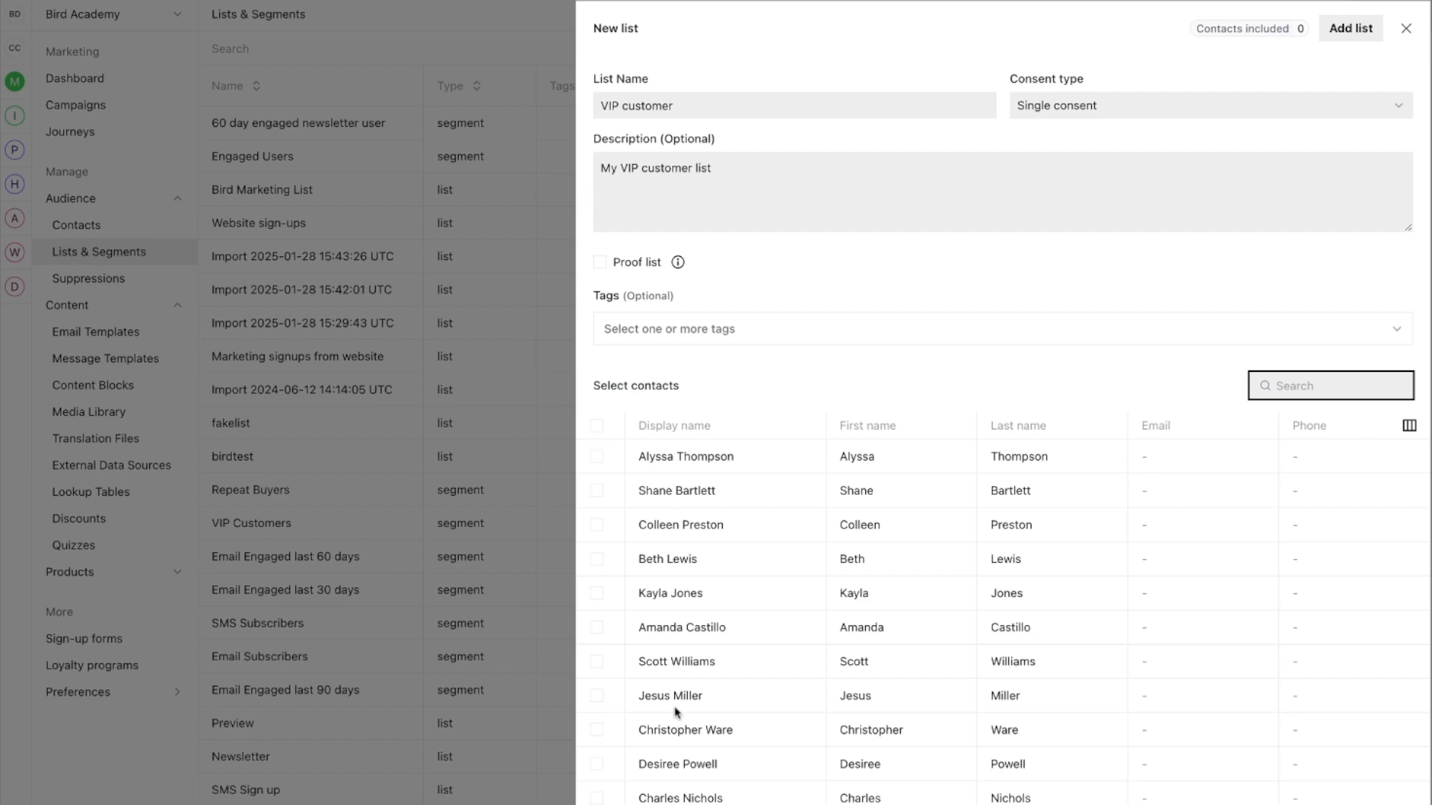
{"action": "left_click", "coordinate": [751, 329]}
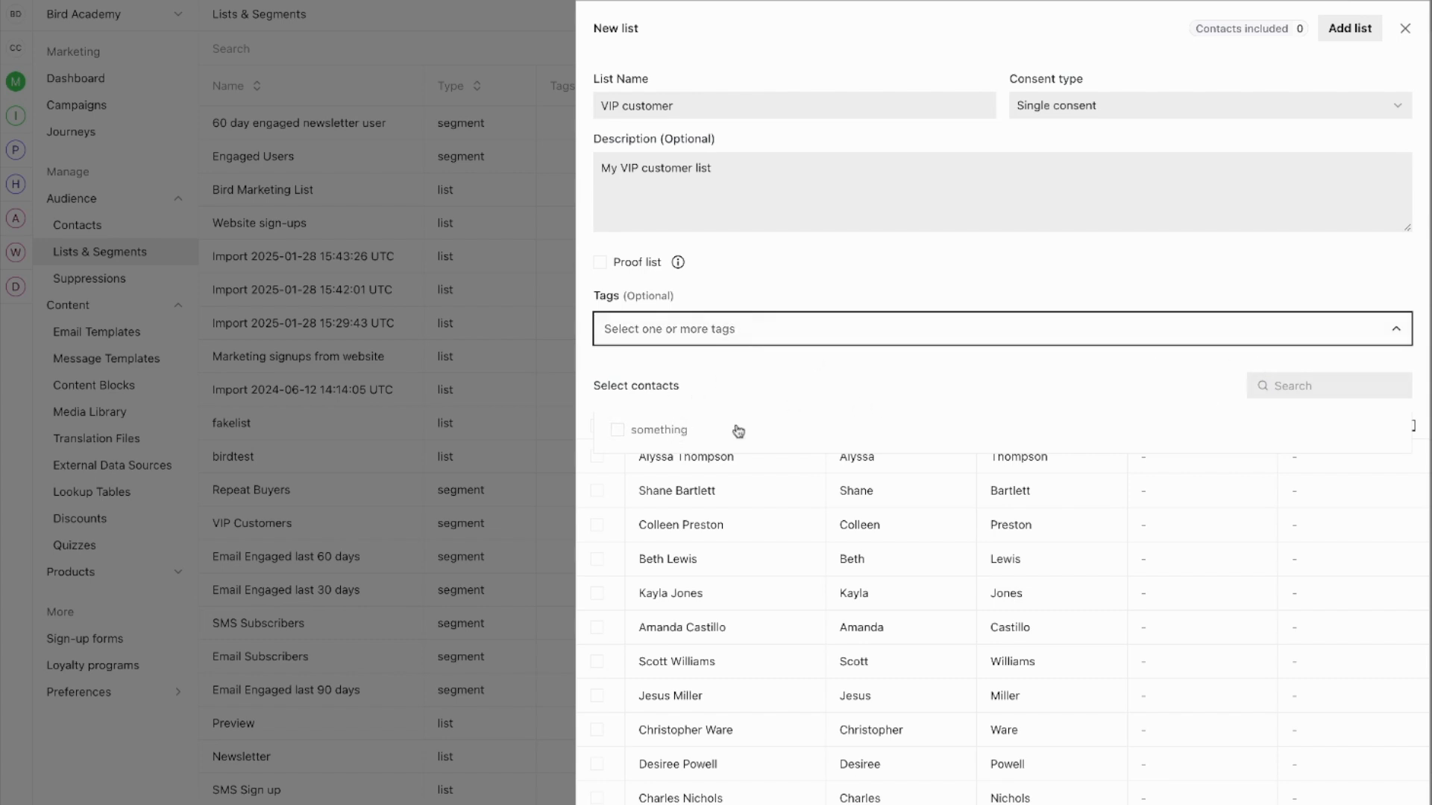
{"action": "left_click", "coordinate": [1276, 385]}
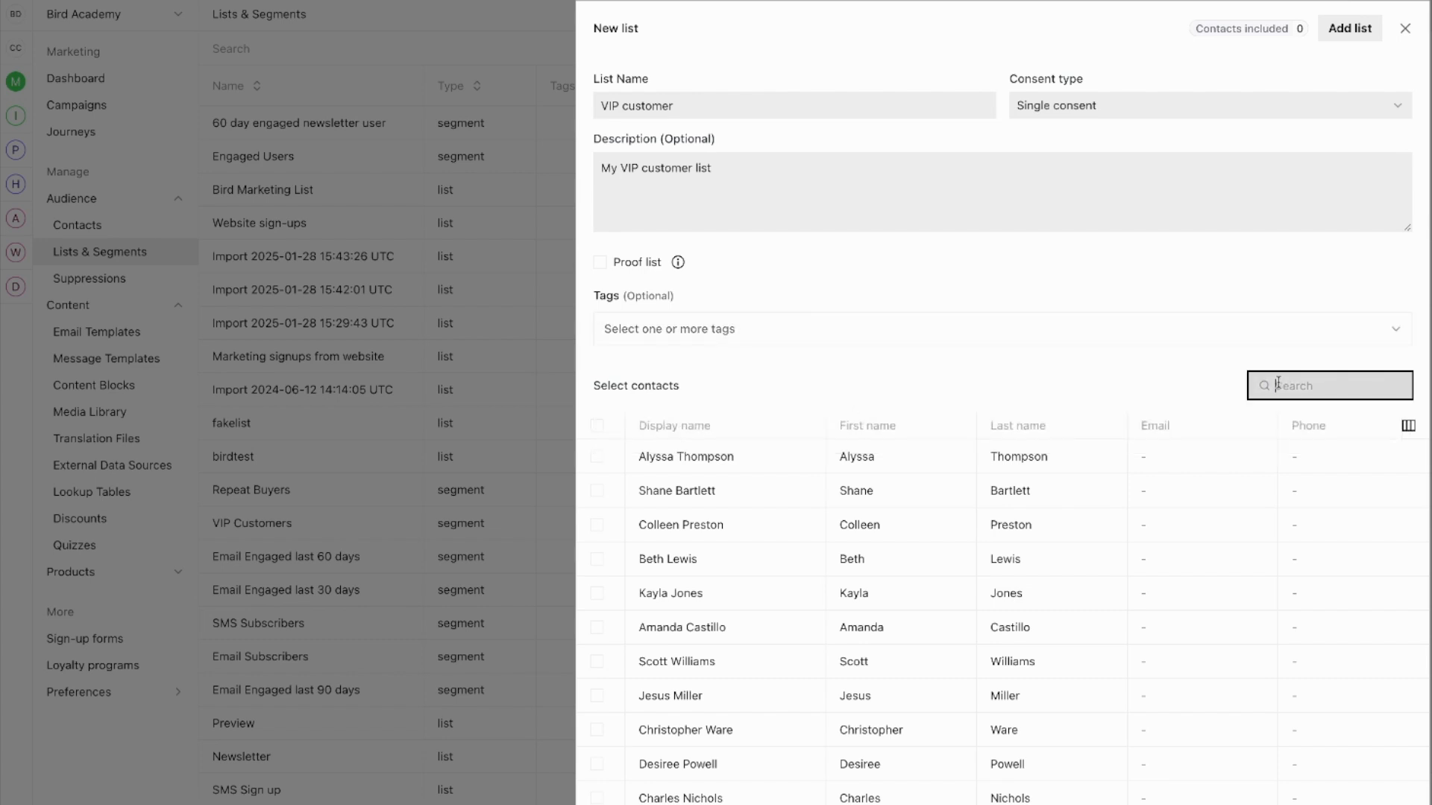
{"action": "left_click", "coordinate": [660, 335]}
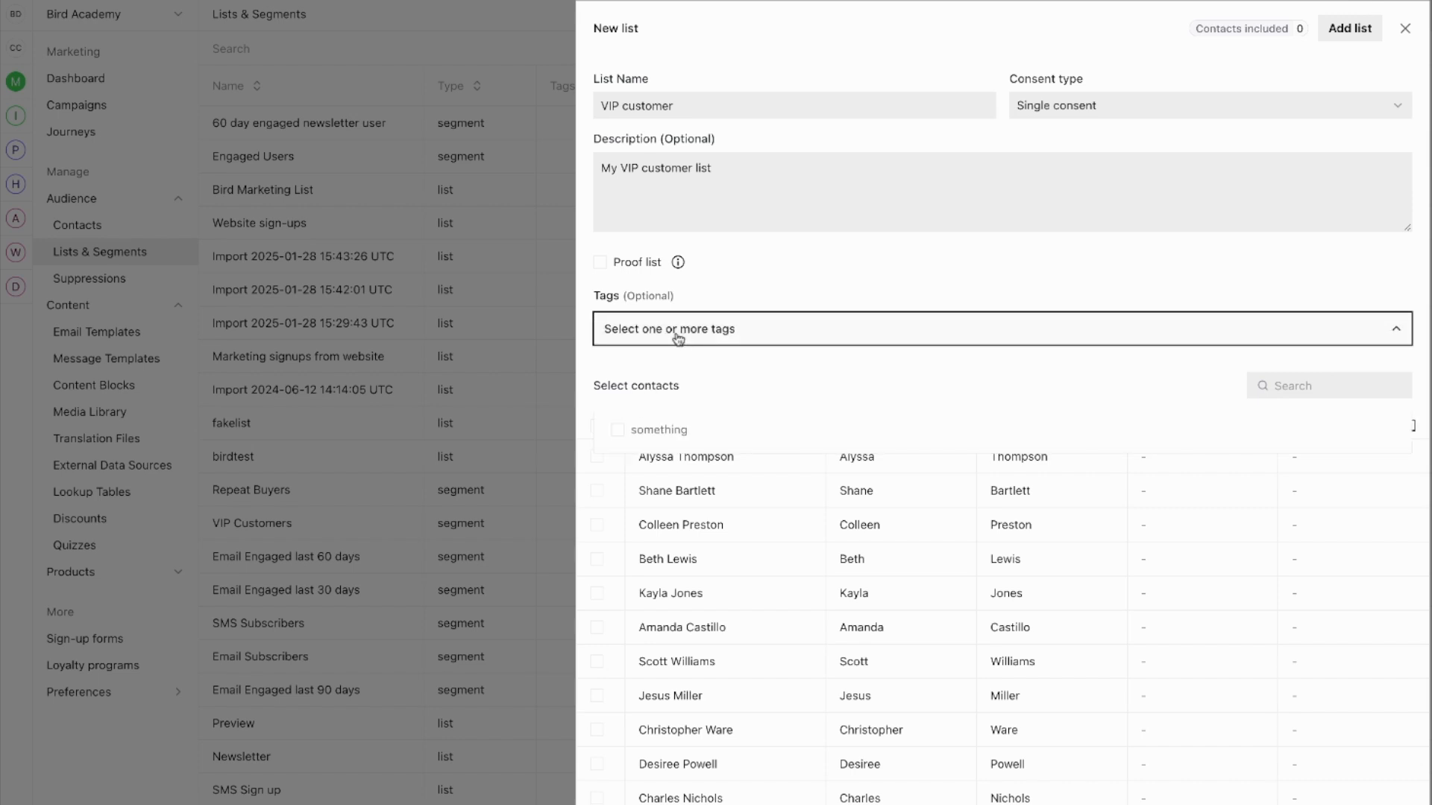
{"action": "type", "text": "vip"}
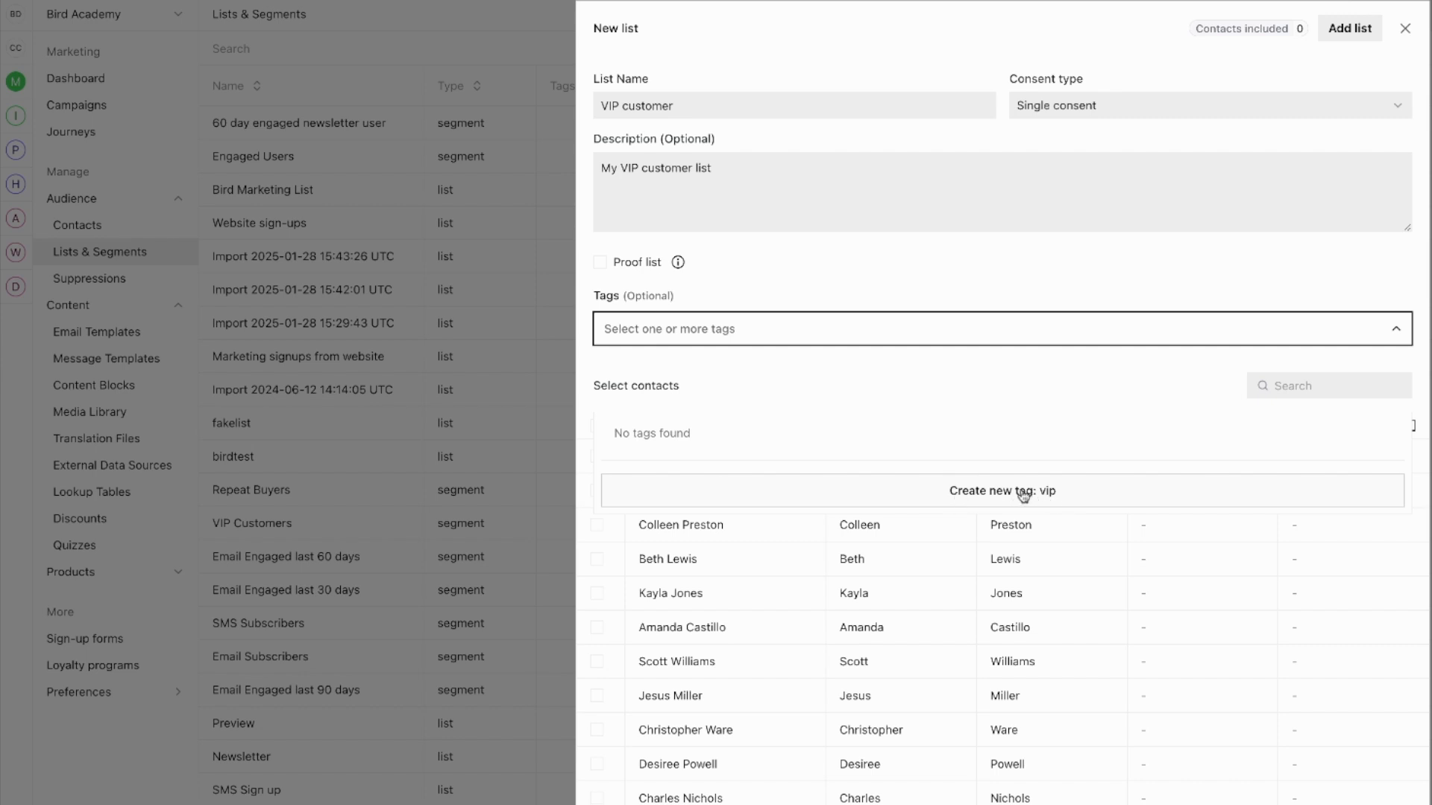
{"action": "left_click", "coordinate": [1023, 495]}
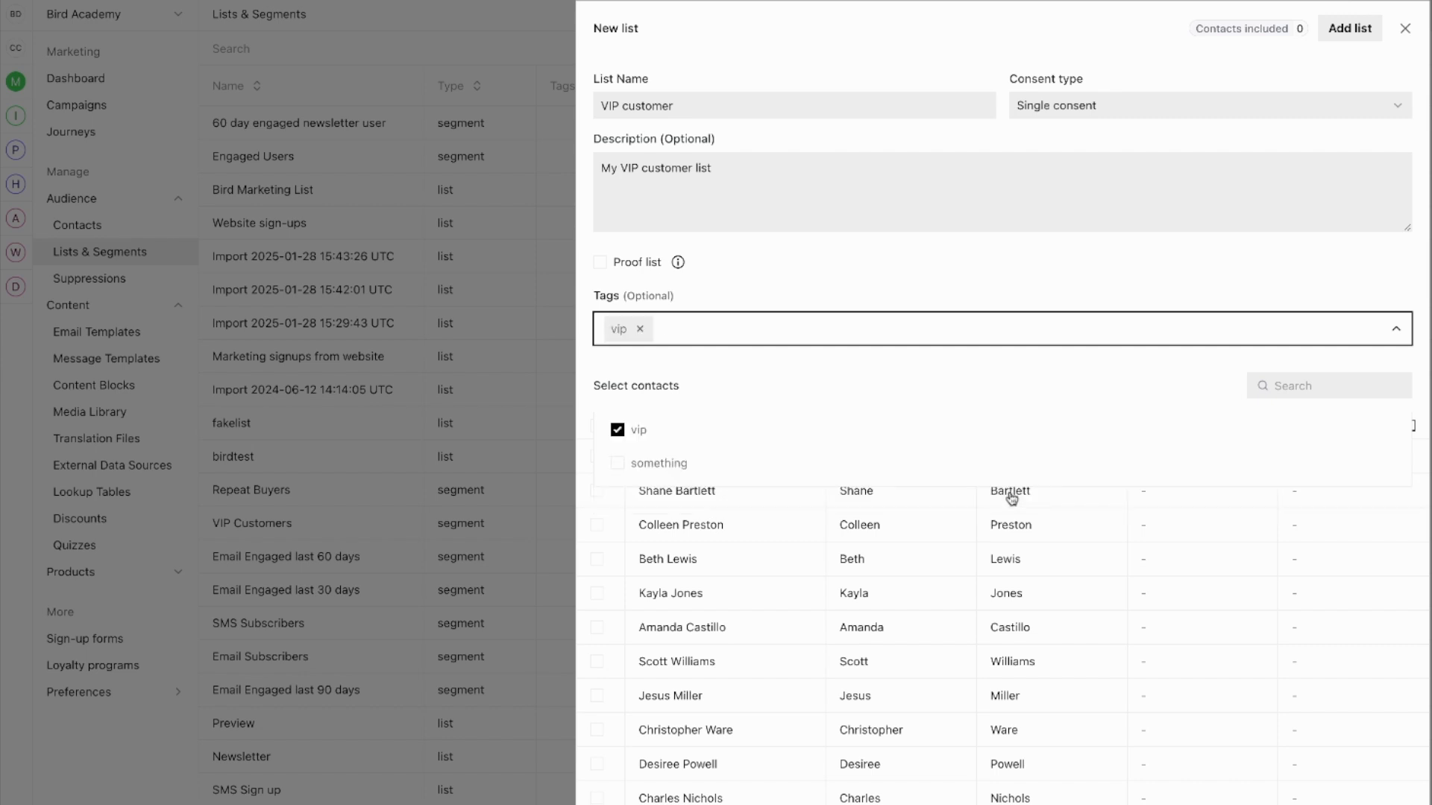
{"action": "left_click", "coordinate": [778, 347]}
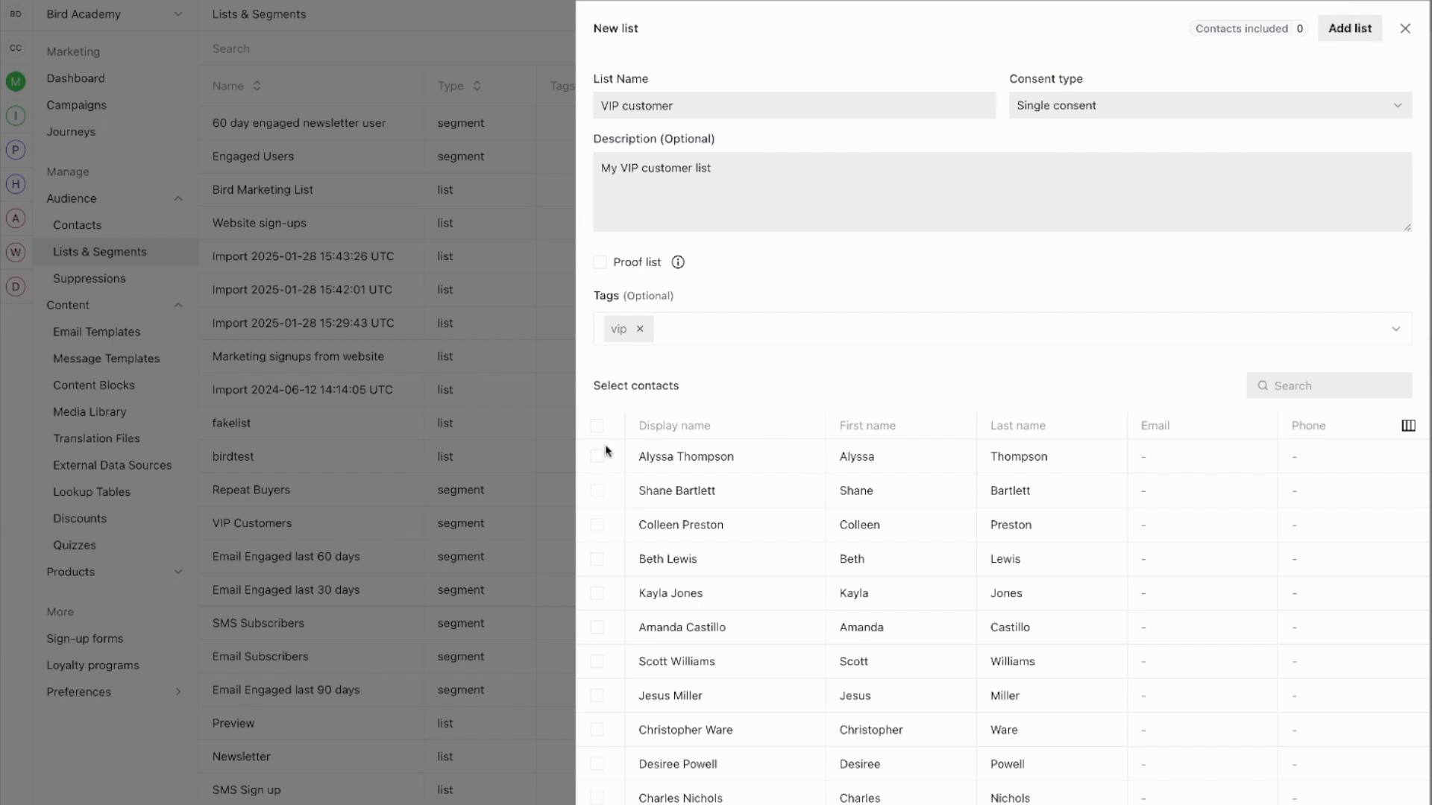
Include the first two contacts and save the VIP customer list.
{"action": "left_click", "coordinate": [597, 490]}
{"action": "left_click", "coordinate": [597, 456]}
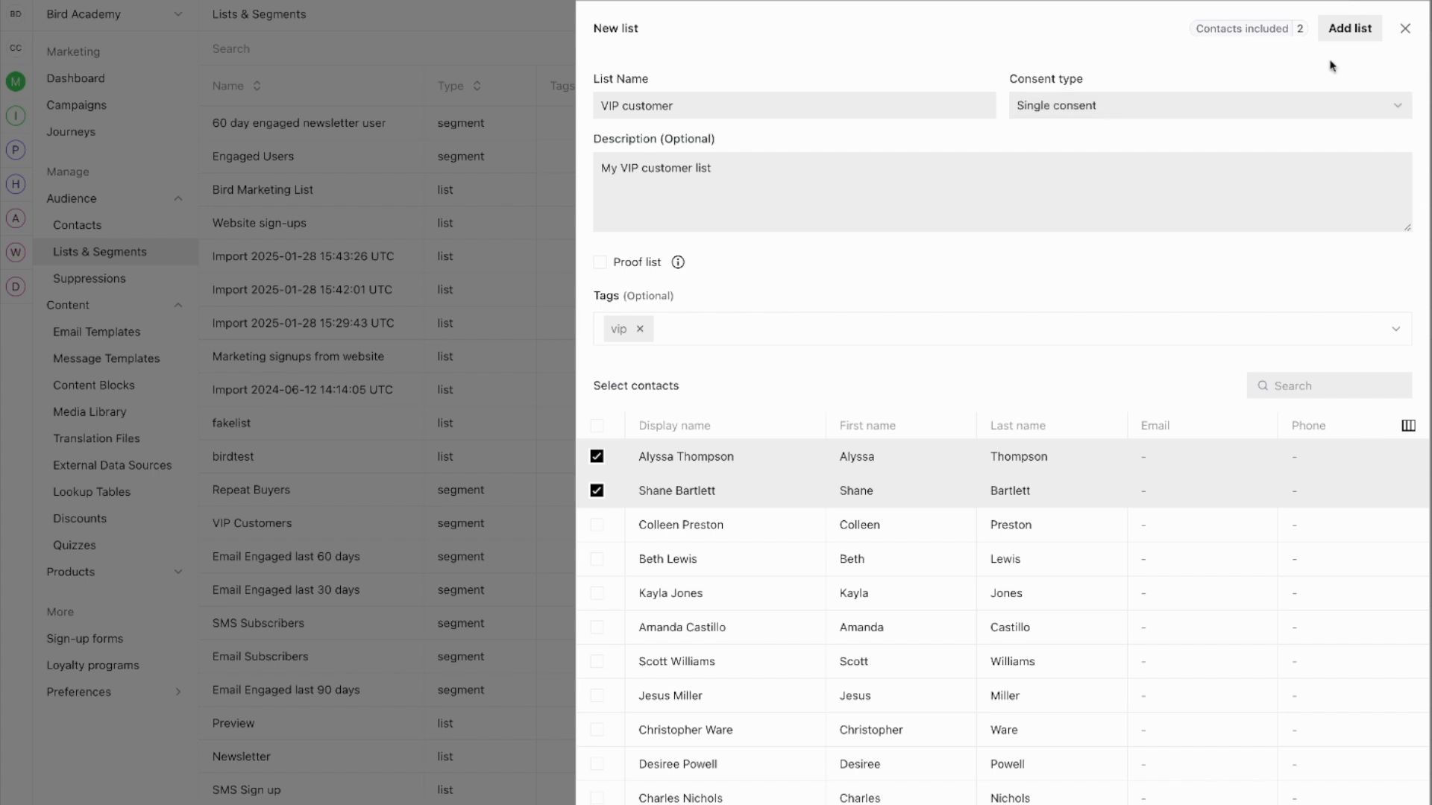
{"action": "left_click", "coordinate": [1351, 29]}
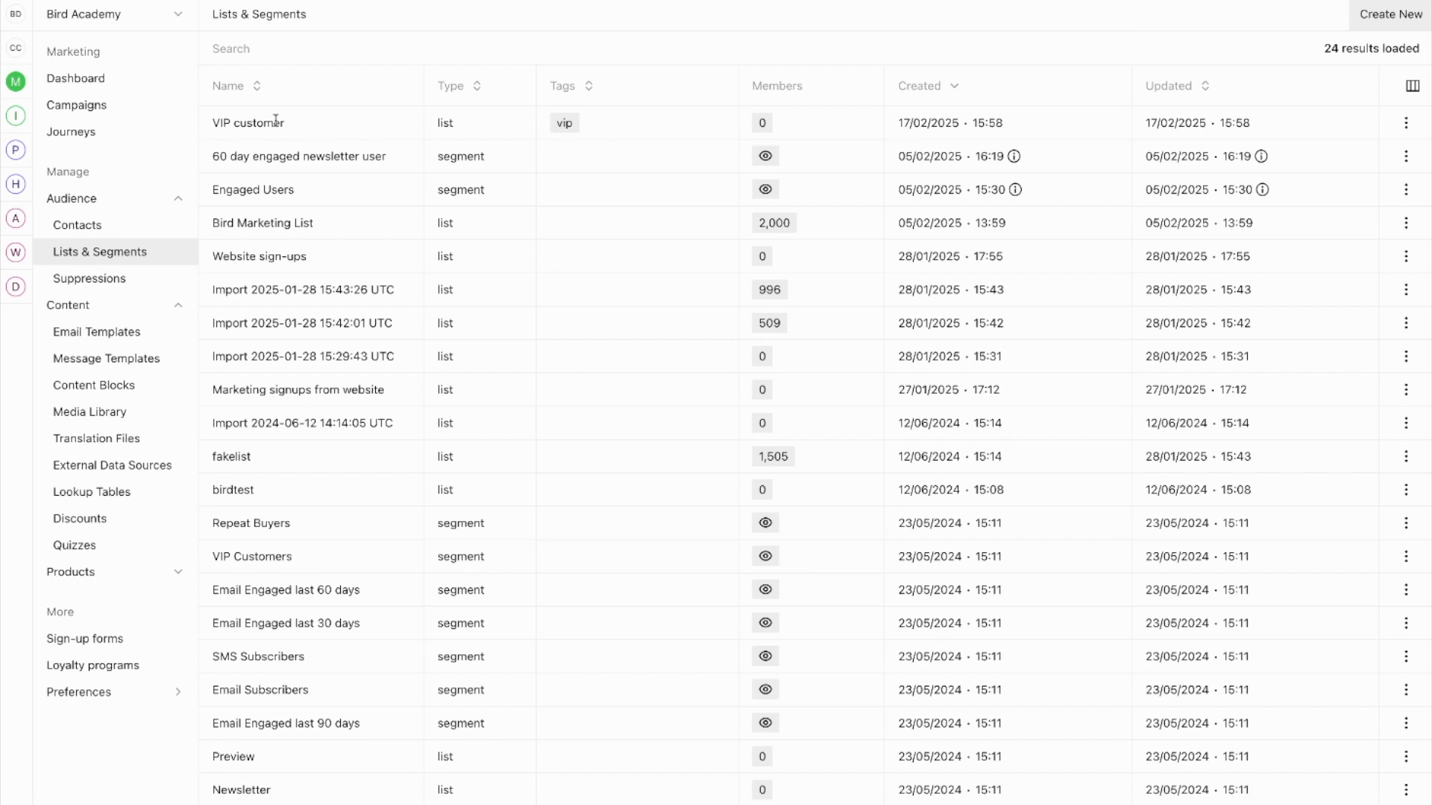
View the members of the VIP customer list from its row menu.
{"action": "left_click", "coordinate": [1405, 123]}
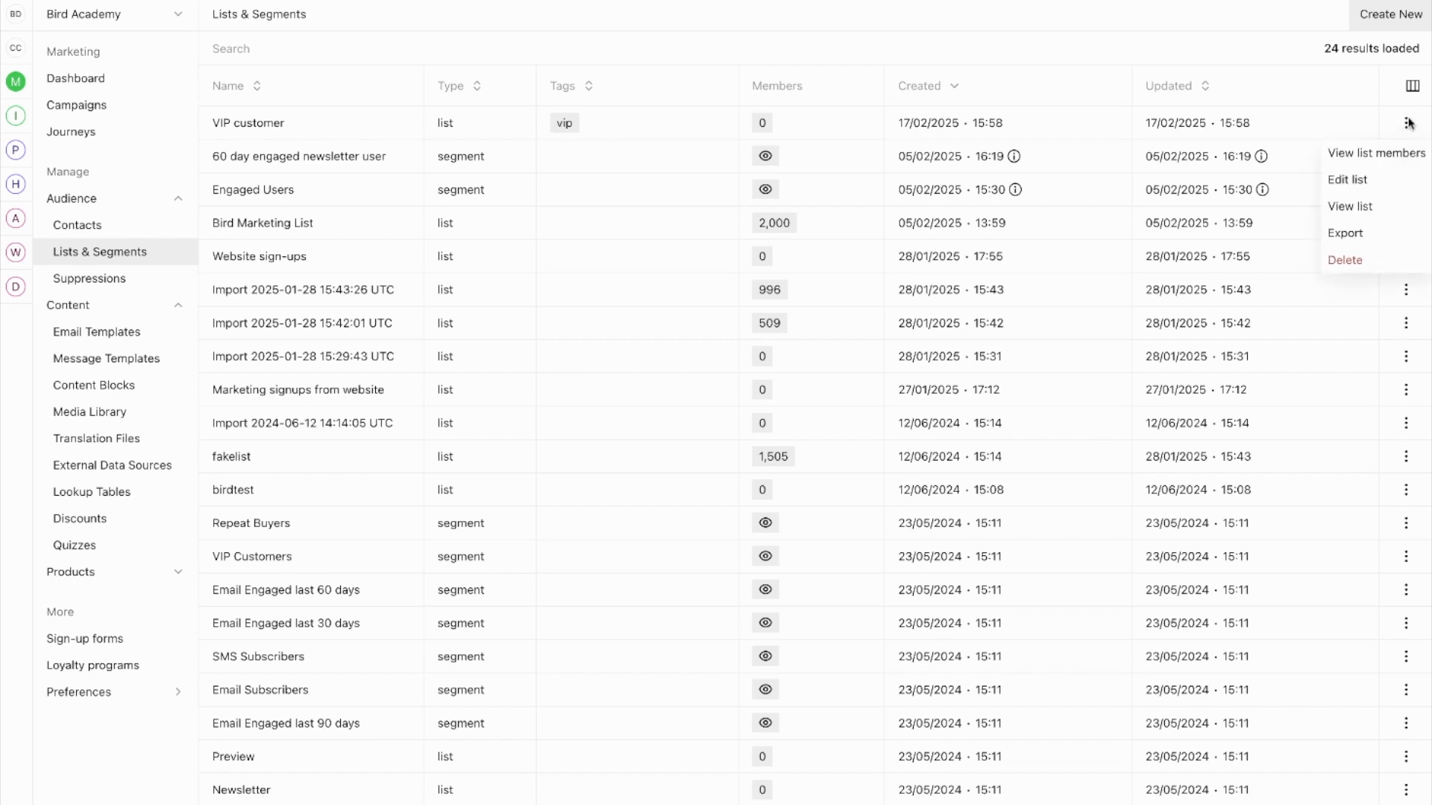
{"action": "left_click", "coordinate": [1346, 157]}
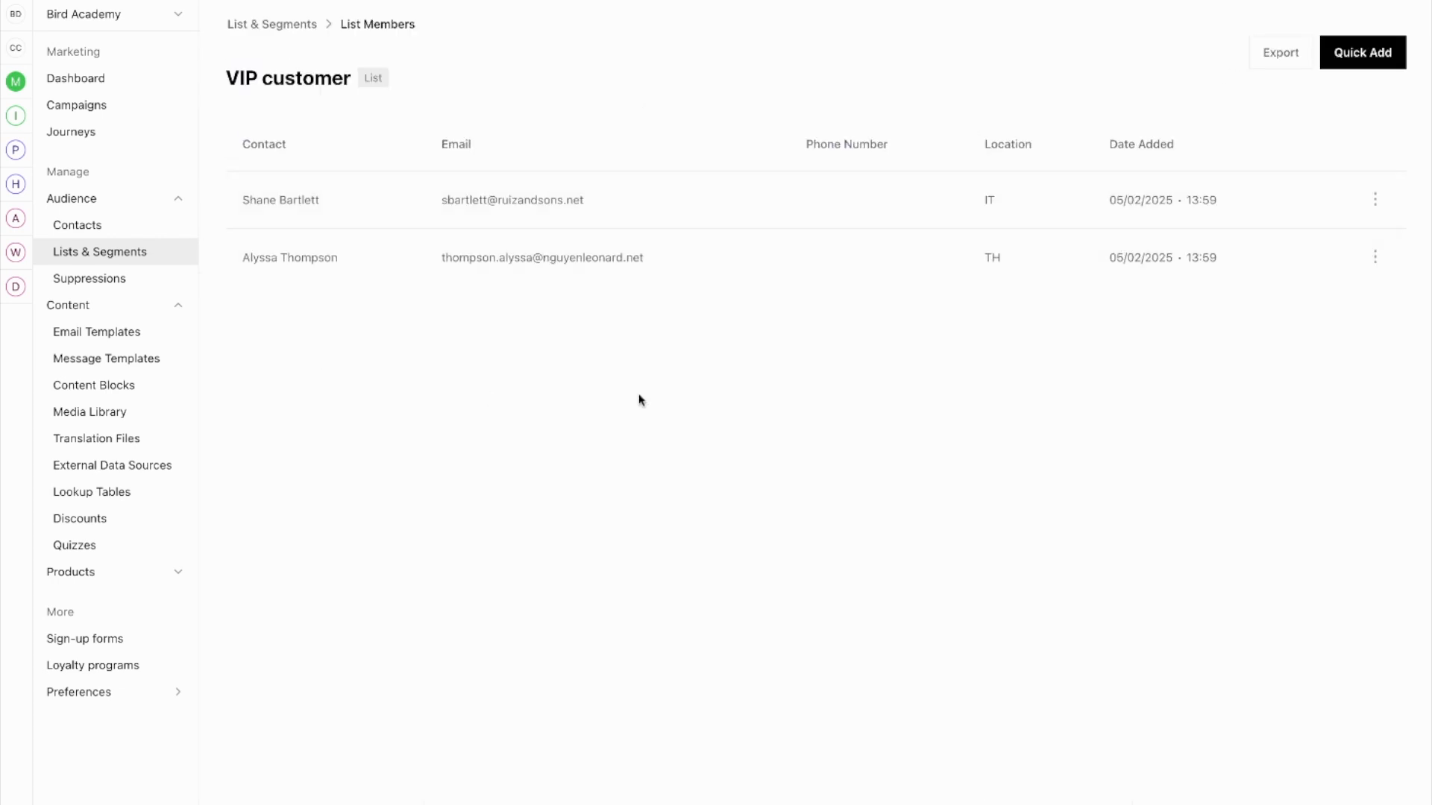